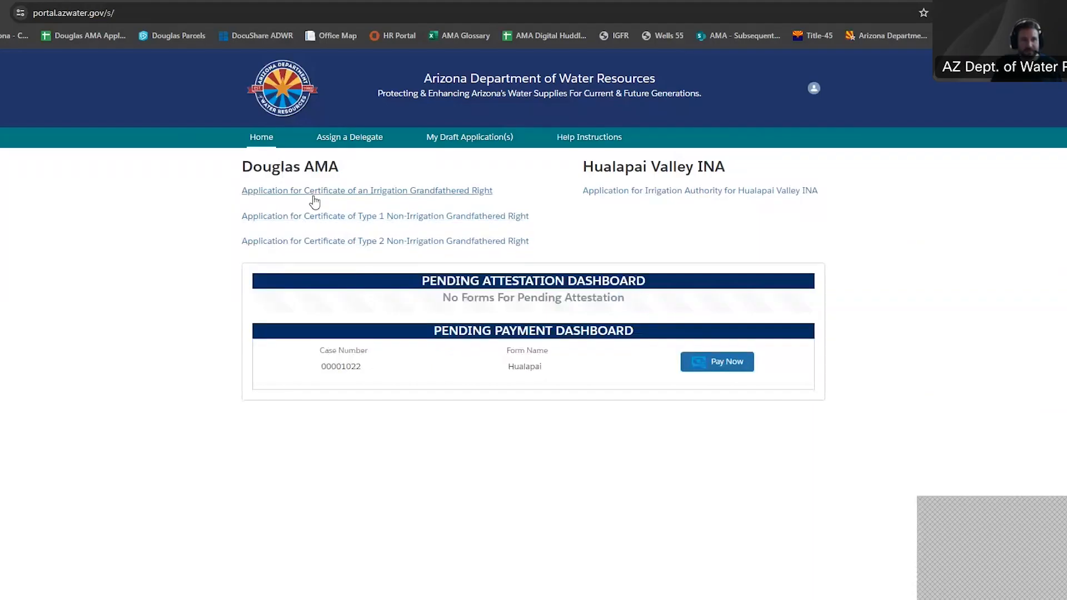
Start the Douglas AMA application for a certificate of an irrigation grandfathered right, filing the form for Self
click(346, 192)
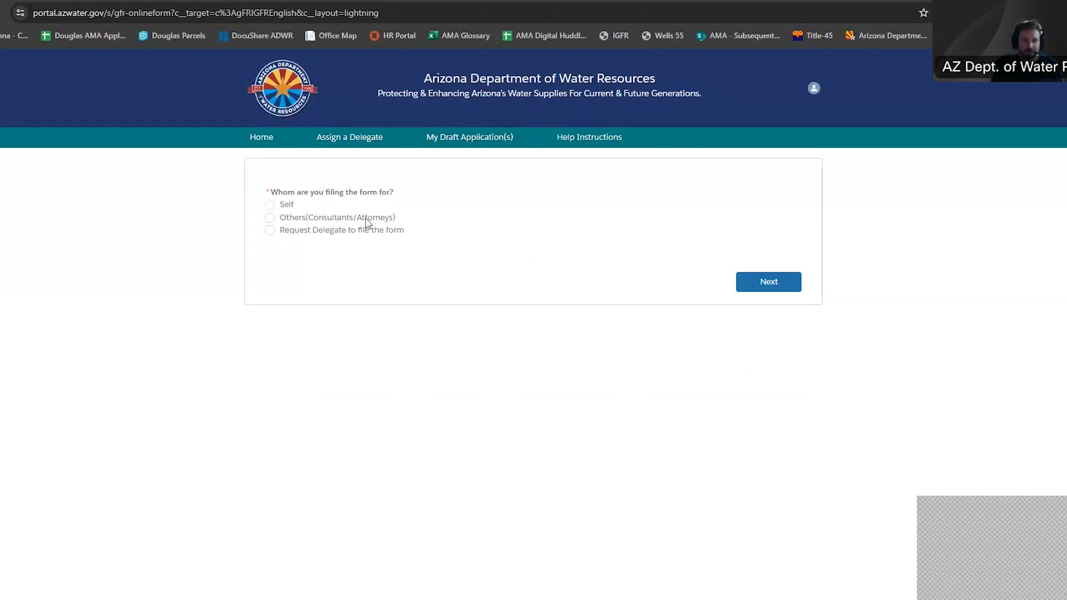
click(269, 204)
click(770, 289)
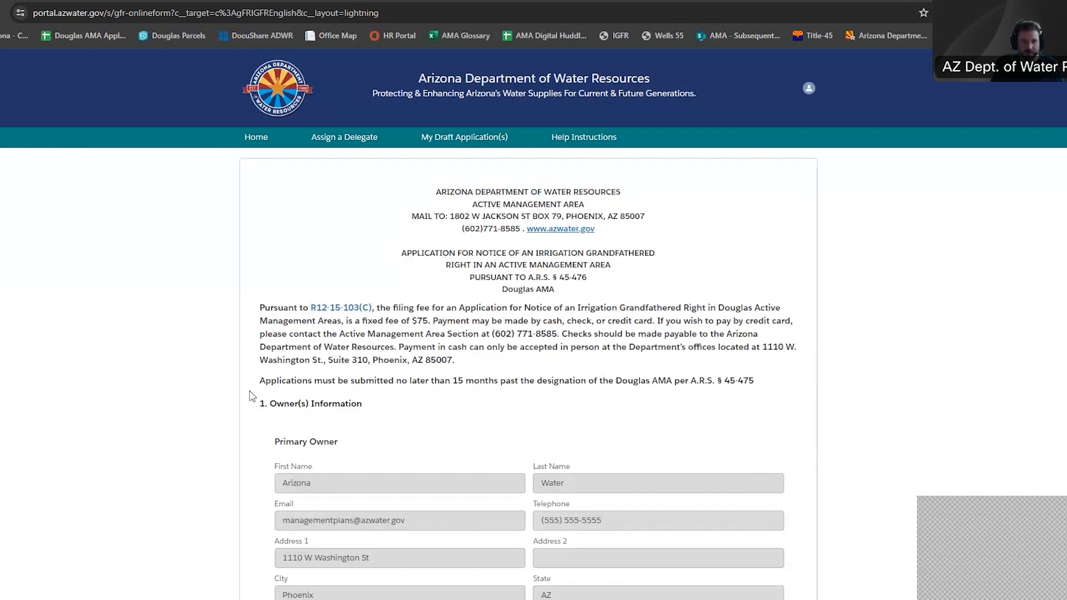
Show the form for adding other owners below the primary owner's details and hide it again
scroll(157, 400, down, 2)
scroll(157, 400, down, 1)
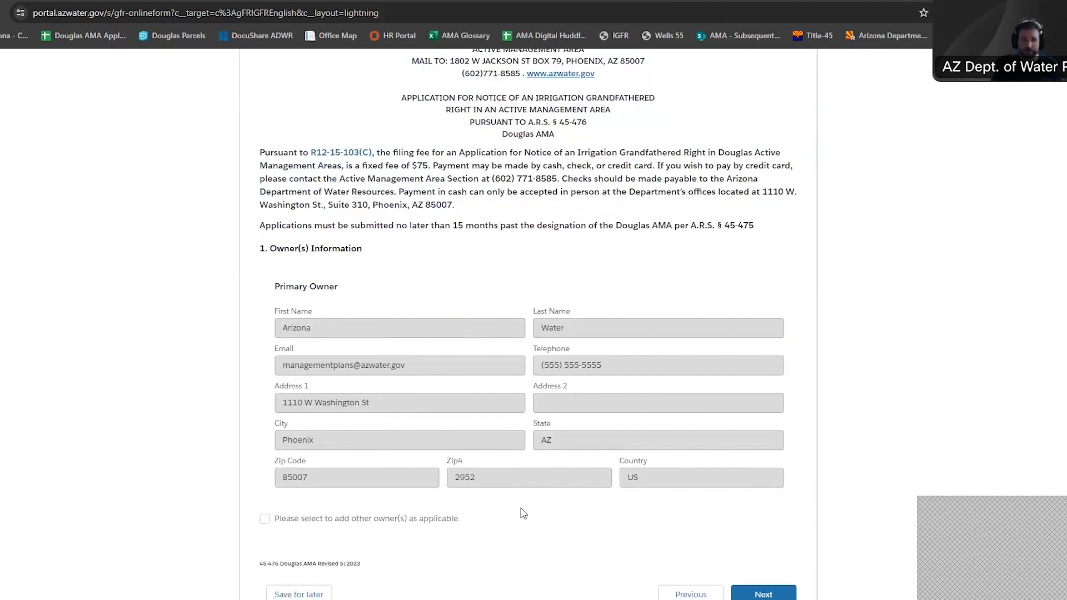
click(265, 520)
scroll(534, 542, down, 6)
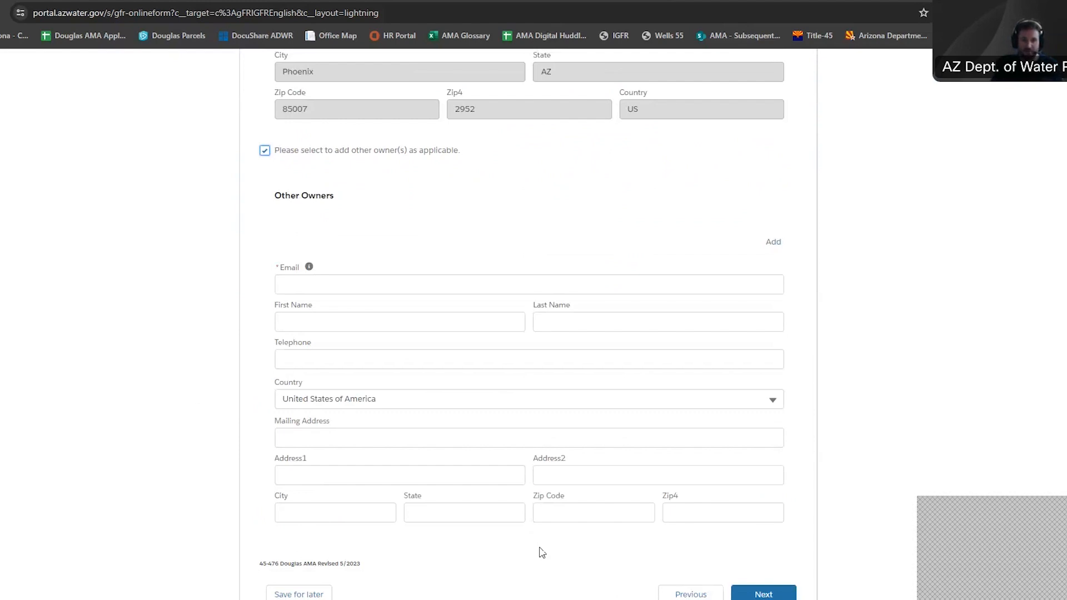
click(265, 150)
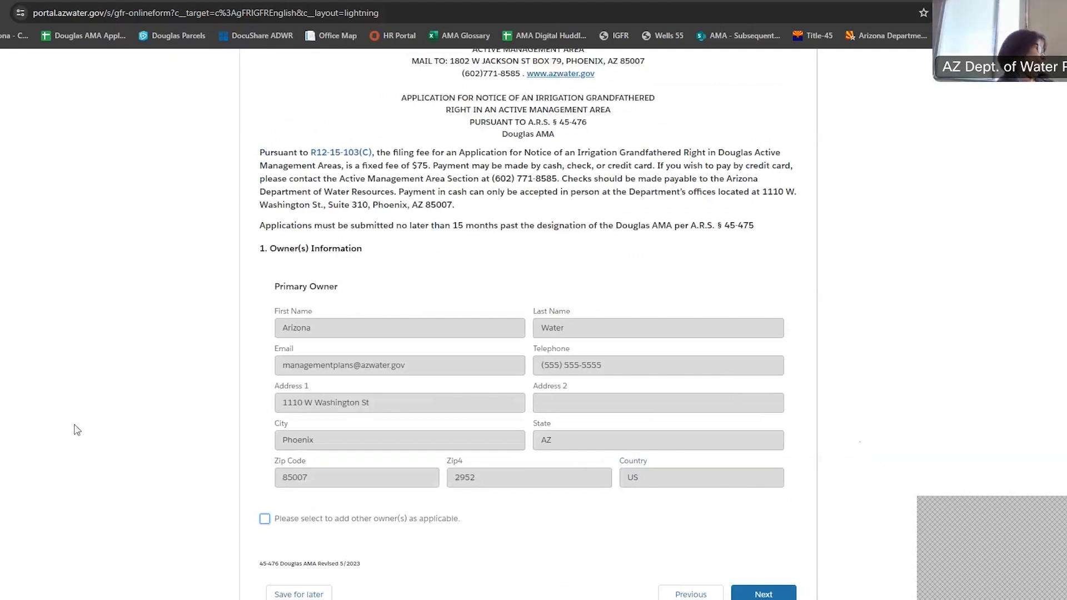
Review the filing introduction and owner information, and try saving the application for later
scroll(60, 430, up, 3)
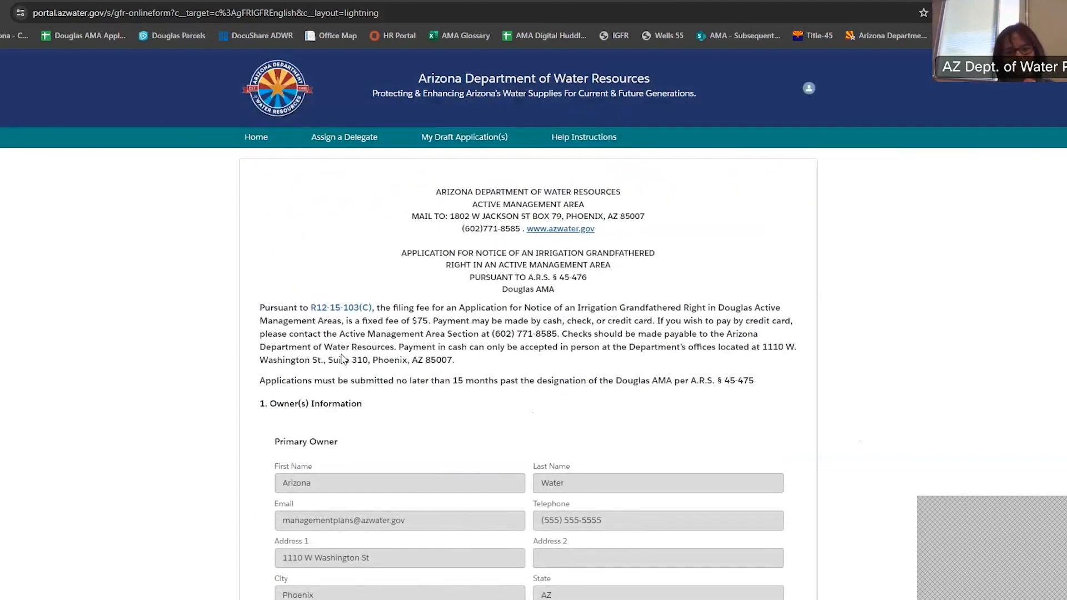
scroll(848, 334, down, 1)
scroll(847, 335, down, 1)
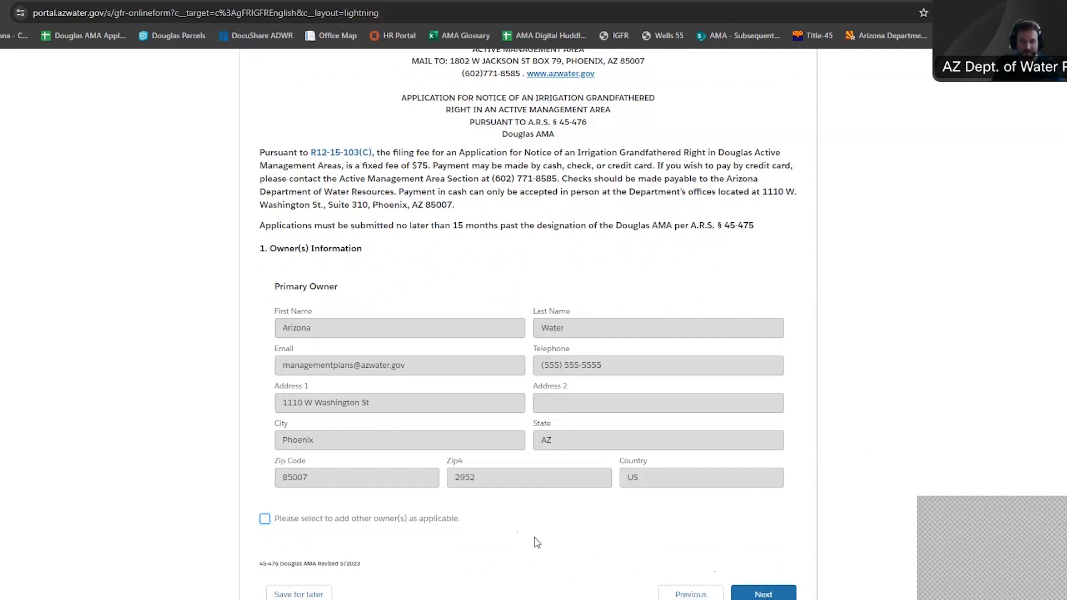
click(306, 595)
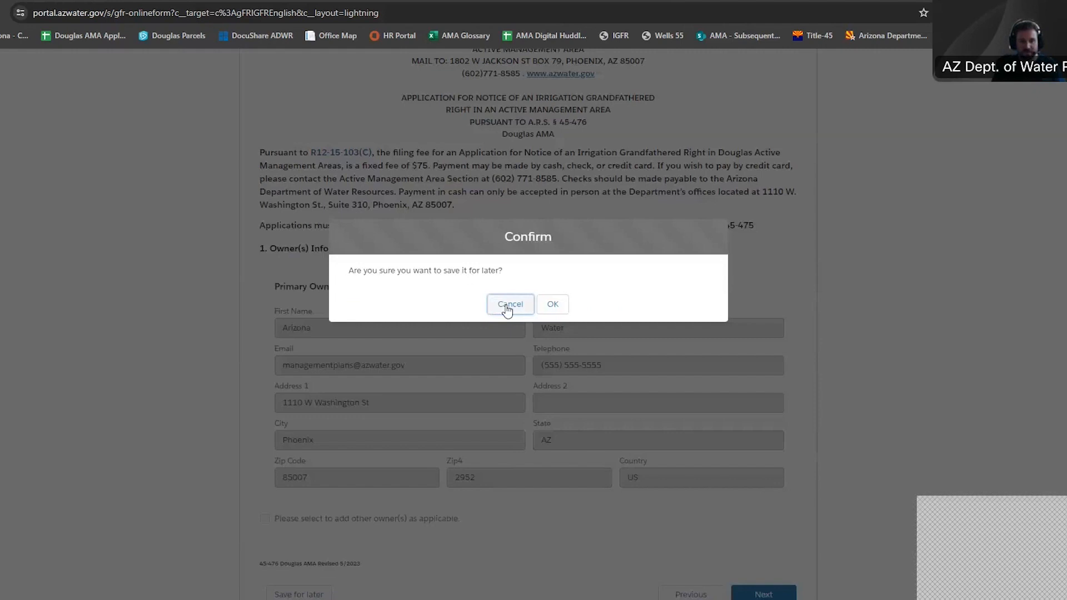
click(507, 305)
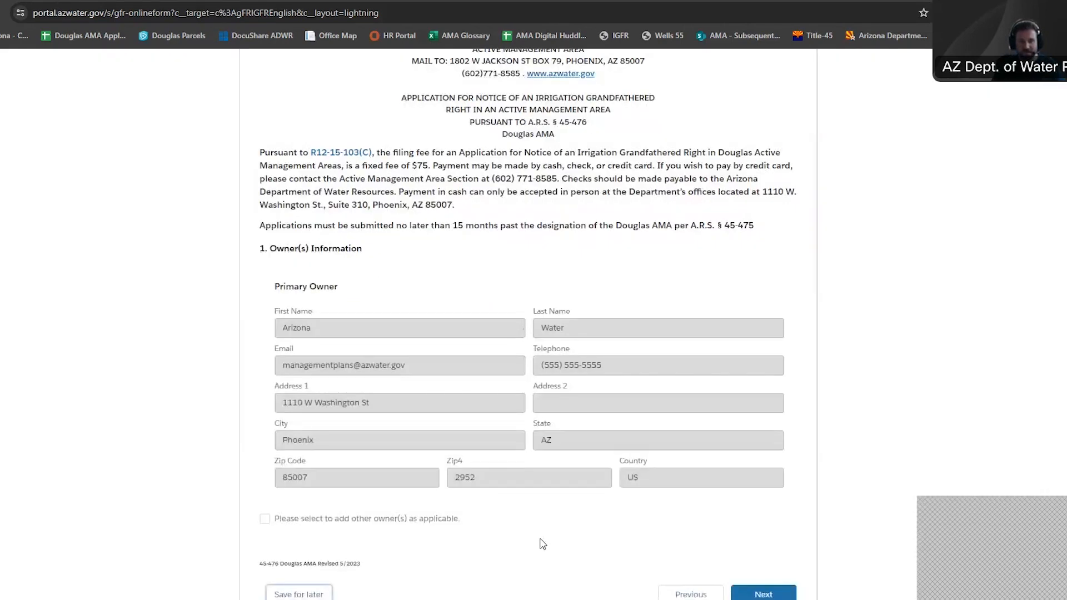
Leave the owner information as it is and continue to item 2 on the irrigated parcels
scroll(543, 545, up, 3)
scroll(538, 435, down, 3)
click(764, 595)
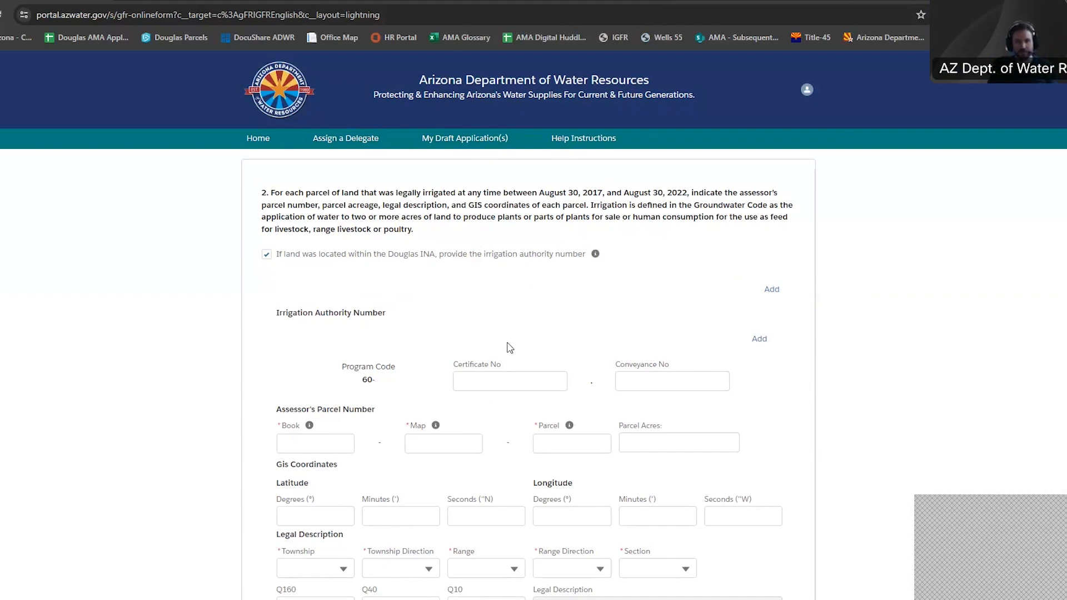
Enter certificate number 123456 and conveyance number 0000 as the irrigation authority number
click(500, 382)
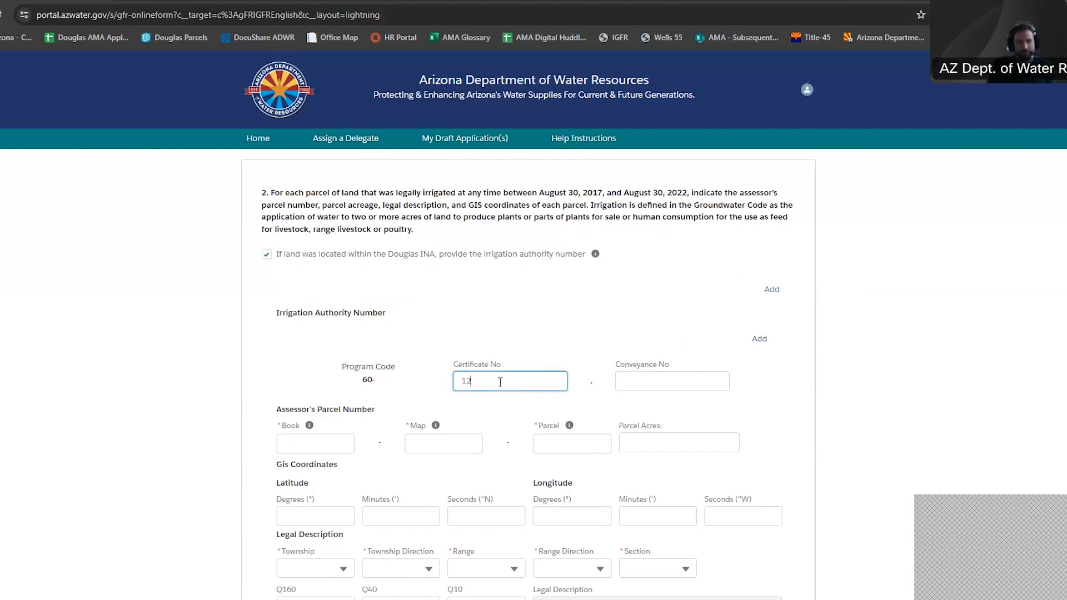
click(625, 382)
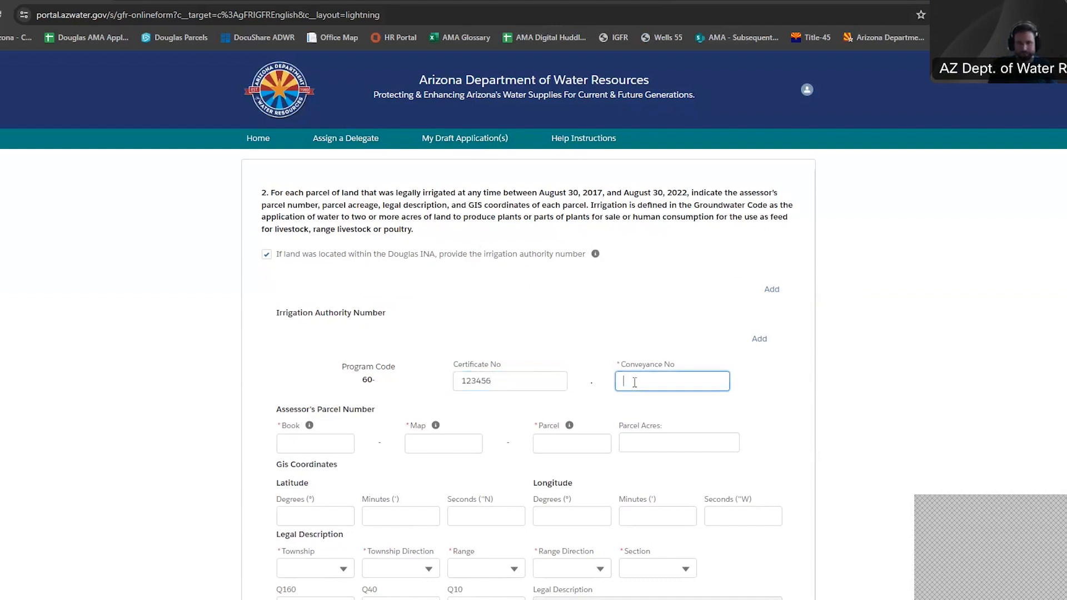
text(000)
click(902, 401)
Enter the assessor's parcel number with book 123, map 55 and parcel 123
scroll(902, 401, down, 3)
scroll(335, 268, up, 1)
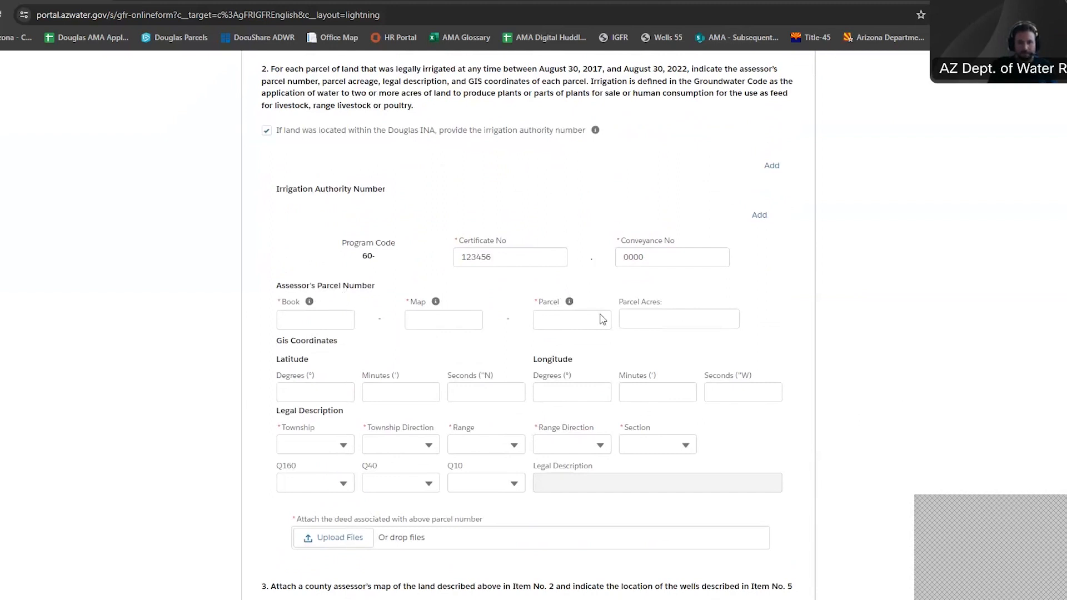
click(316, 323)
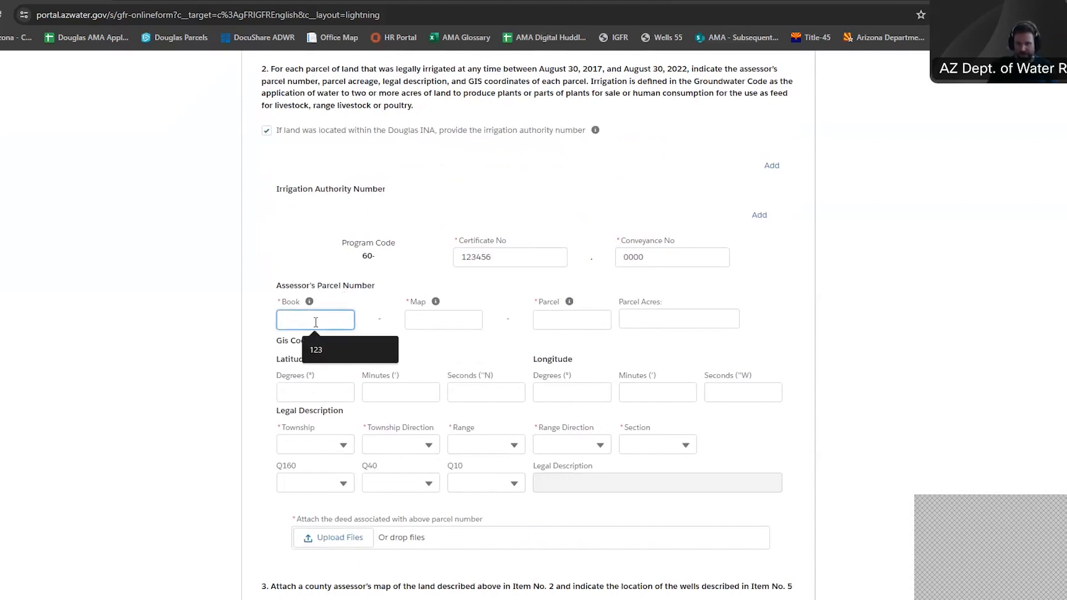
text(12)
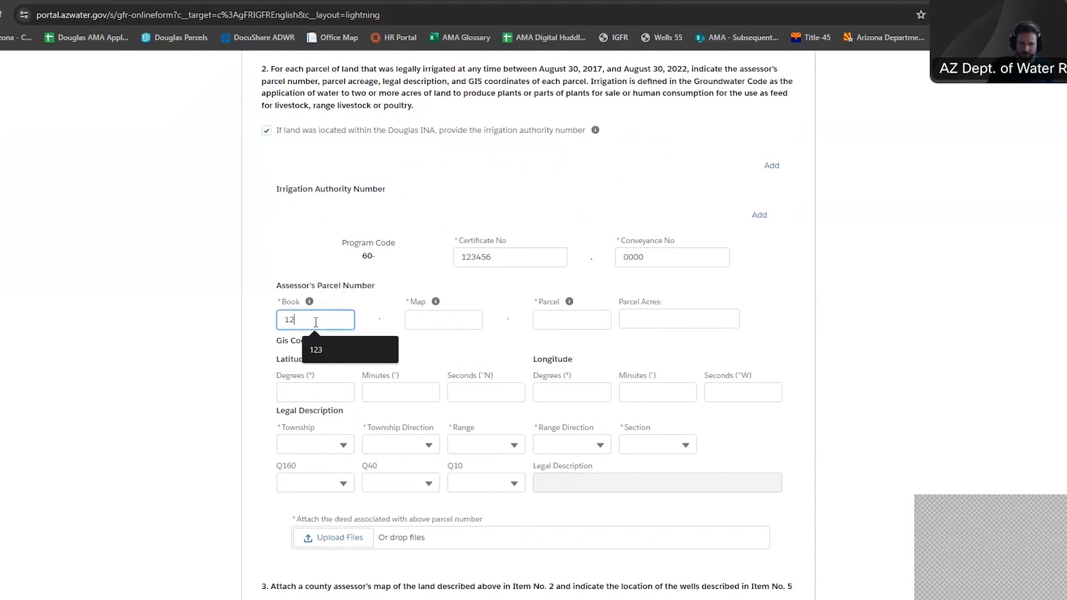
text(3)
key(Tab)
key(Tab)
text(55)
key(Tab)
key(Tab)
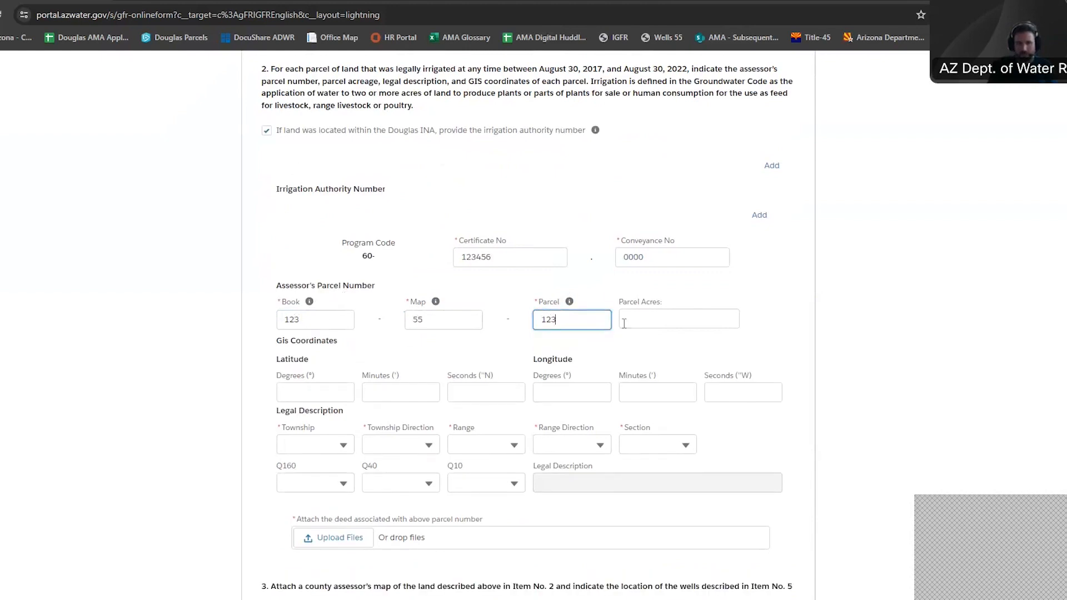
Set the first parcel's acreage to 123
click(649, 323)
text(123)
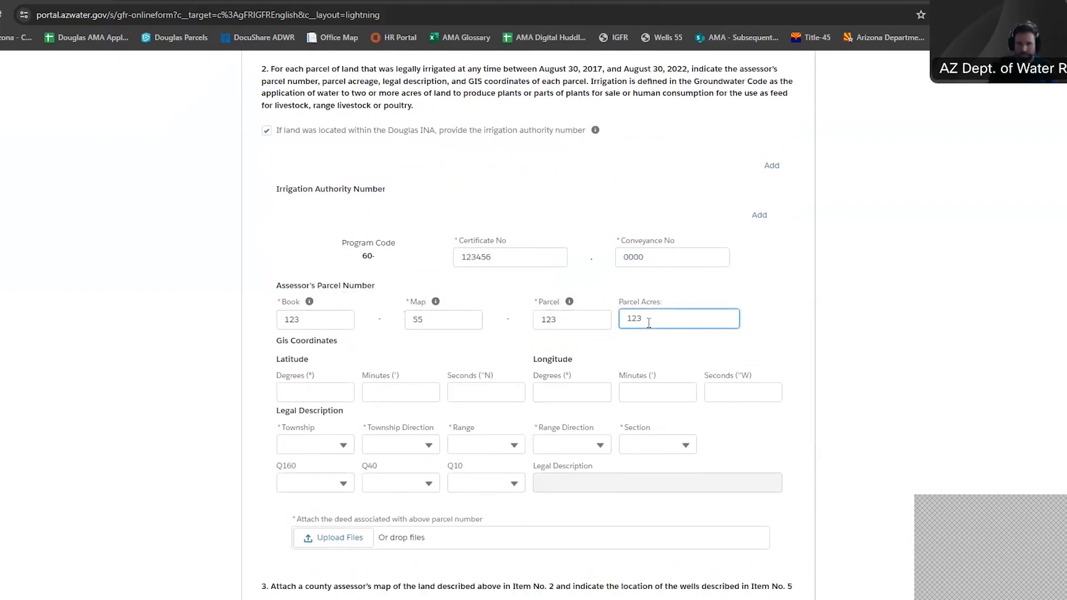
click(886, 385)
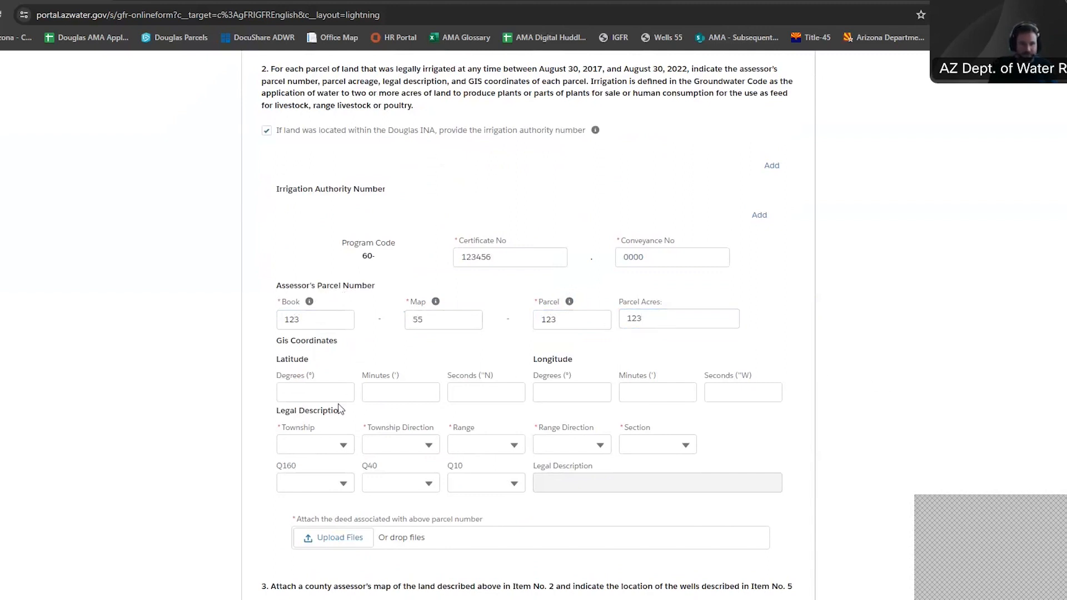
Set the township to 2 and its direction to North in the first parcel's legal description
click(341, 445)
scroll(311, 489, down, 2)
scroll(304, 492, up, 2)
click(289, 515)
click(432, 446)
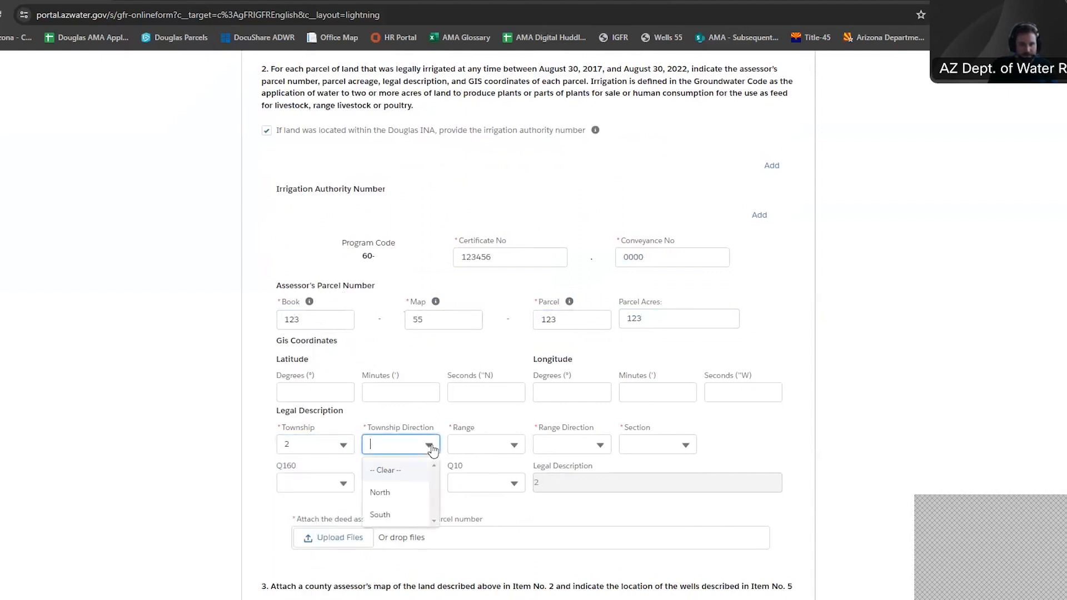
click(389, 493)
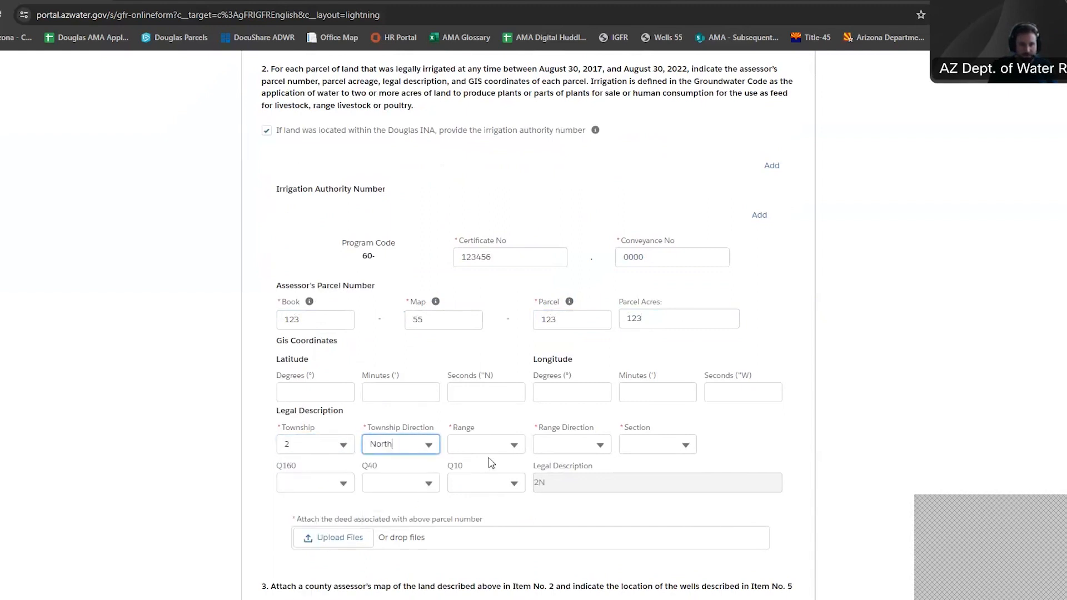
Complete the first parcel's range as 2 East and set its section to 2
click(523, 448)
click(462, 515)
click(602, 448)
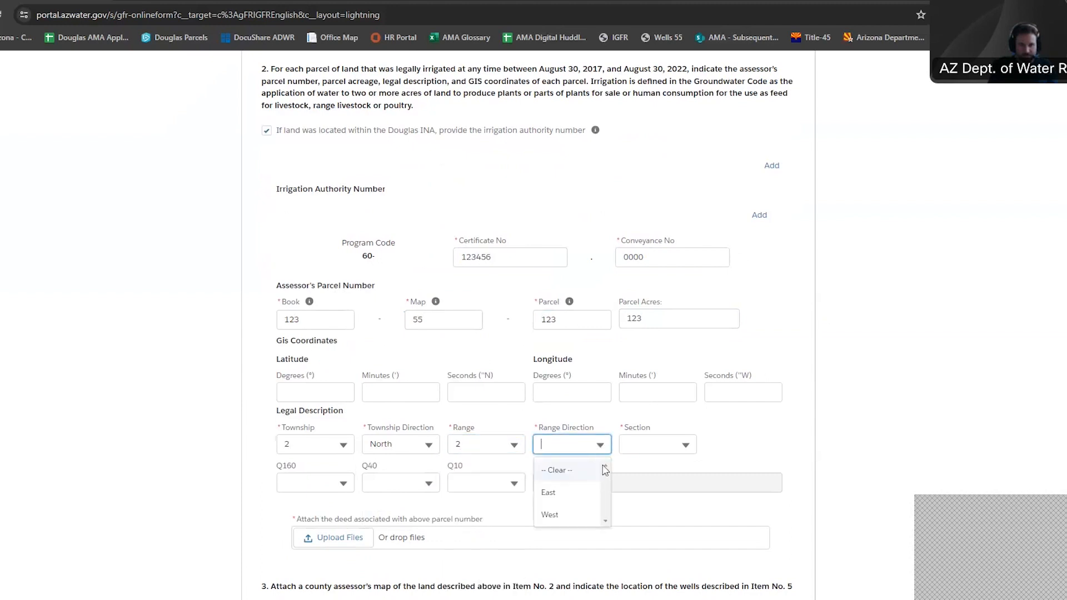
click(561, 493)
click(688, 445)
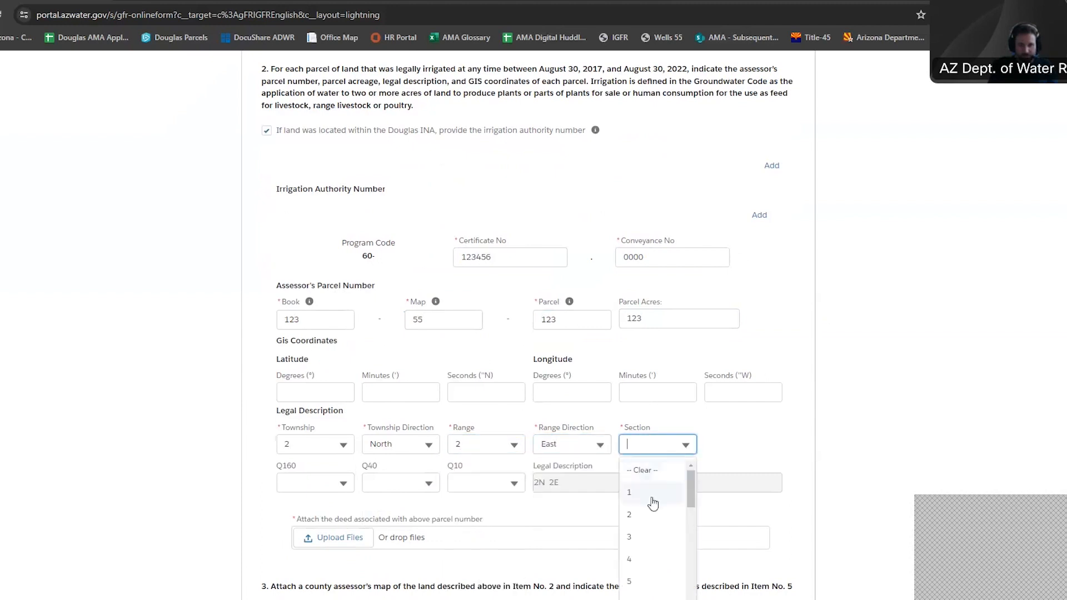
click(641, 514)
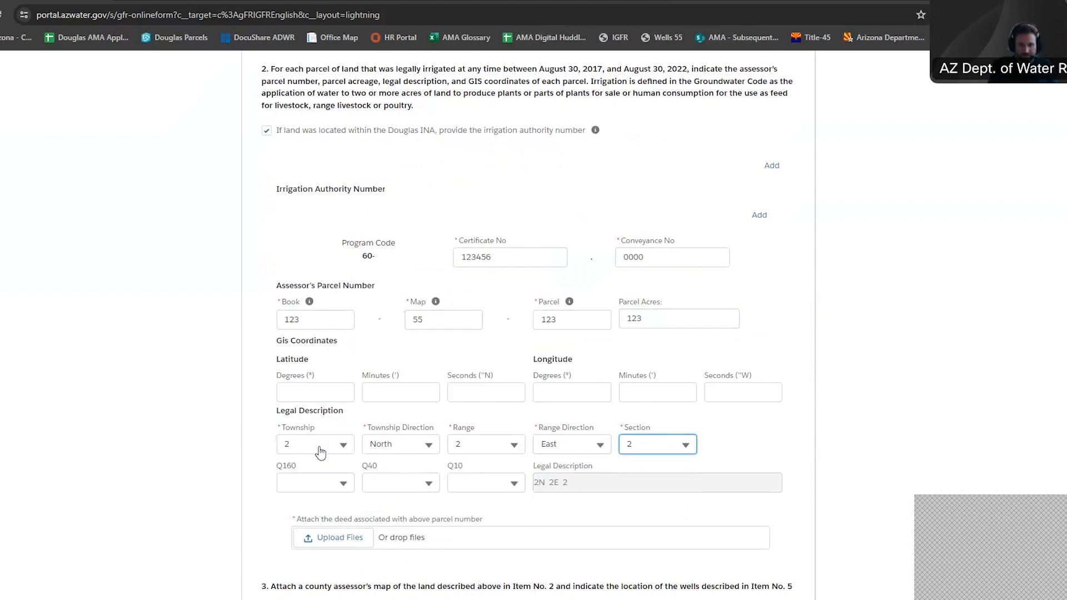
Set the quarter subdivisions of the legal description to E for Q160, W for Q40 and N for Q10
click(345, 488)
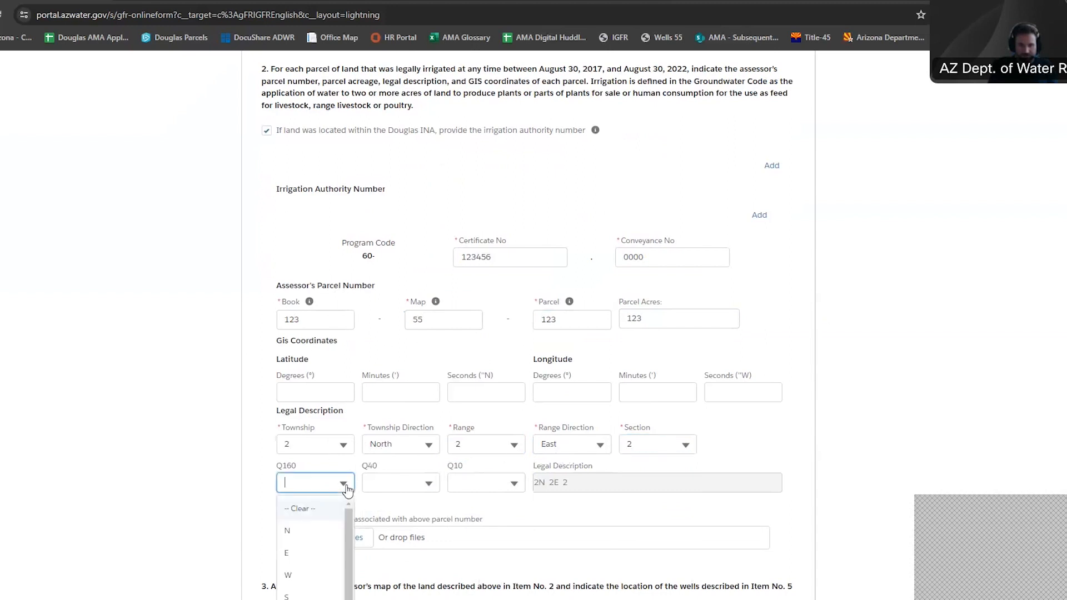
click(288, 553)
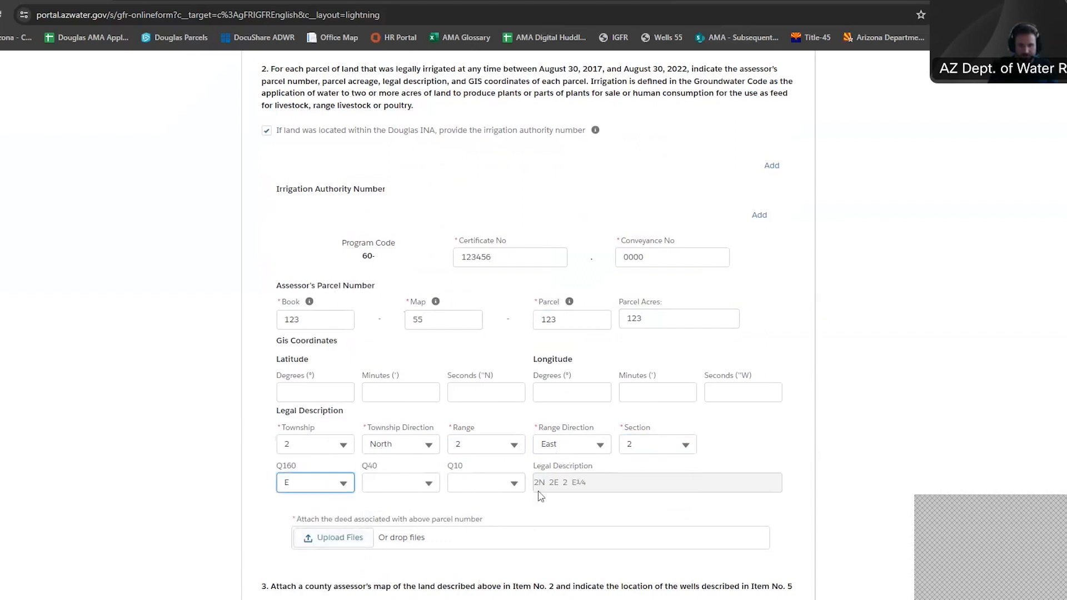
click(429, 485)
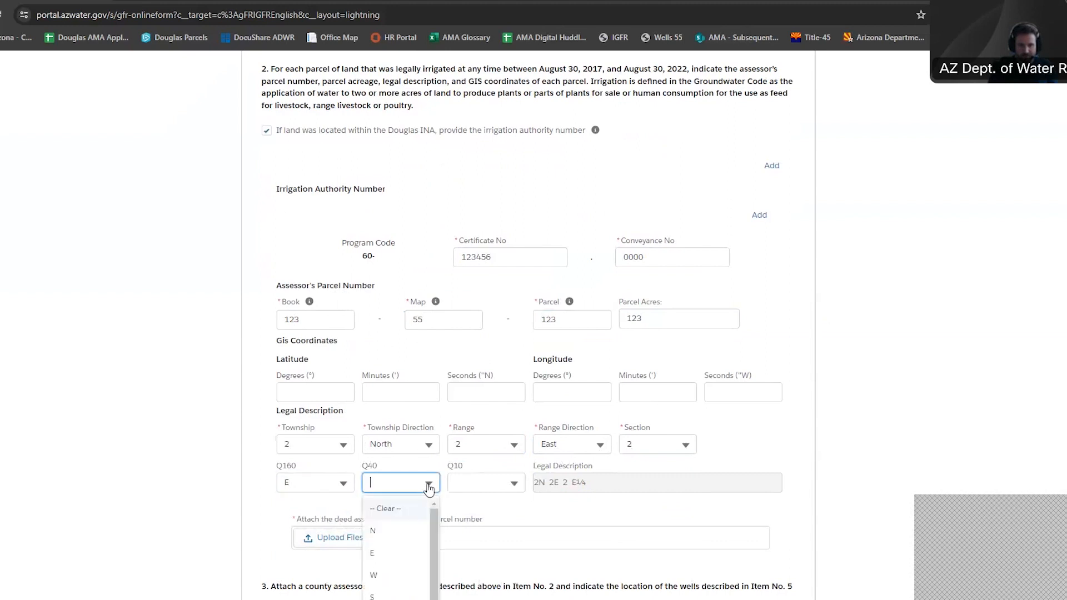
click(374, 573)
click(523, 488)
click(479, 537)
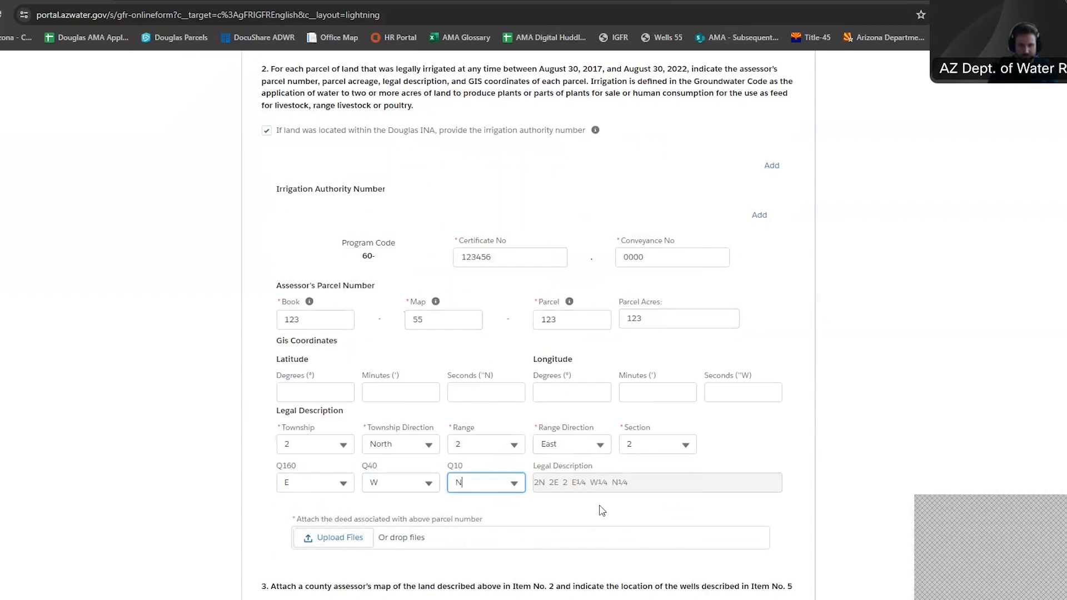
scroll(501, 492, up, 1)
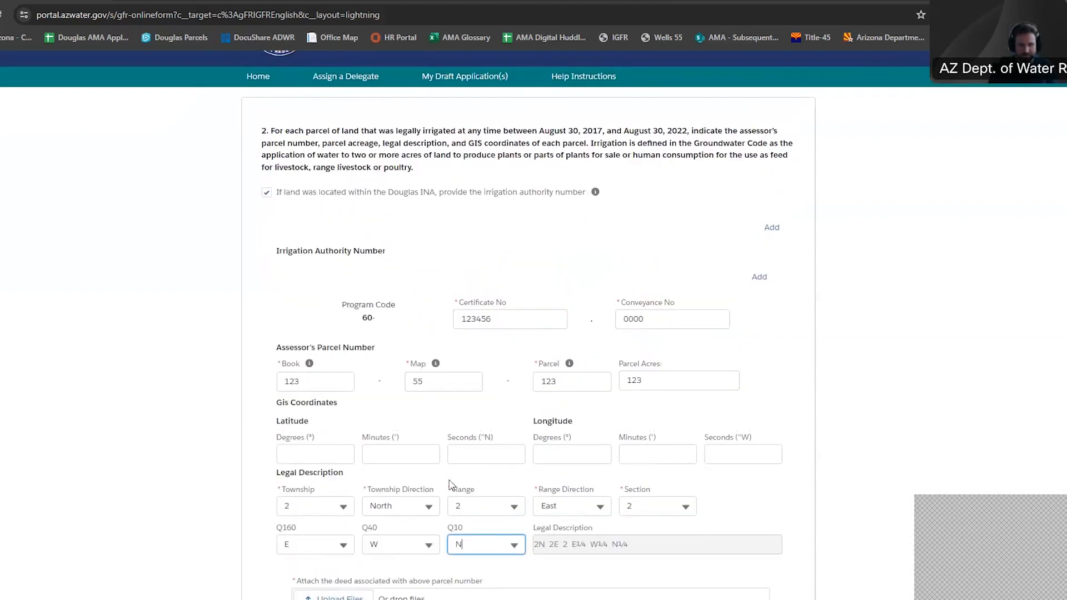
click(329, 454)
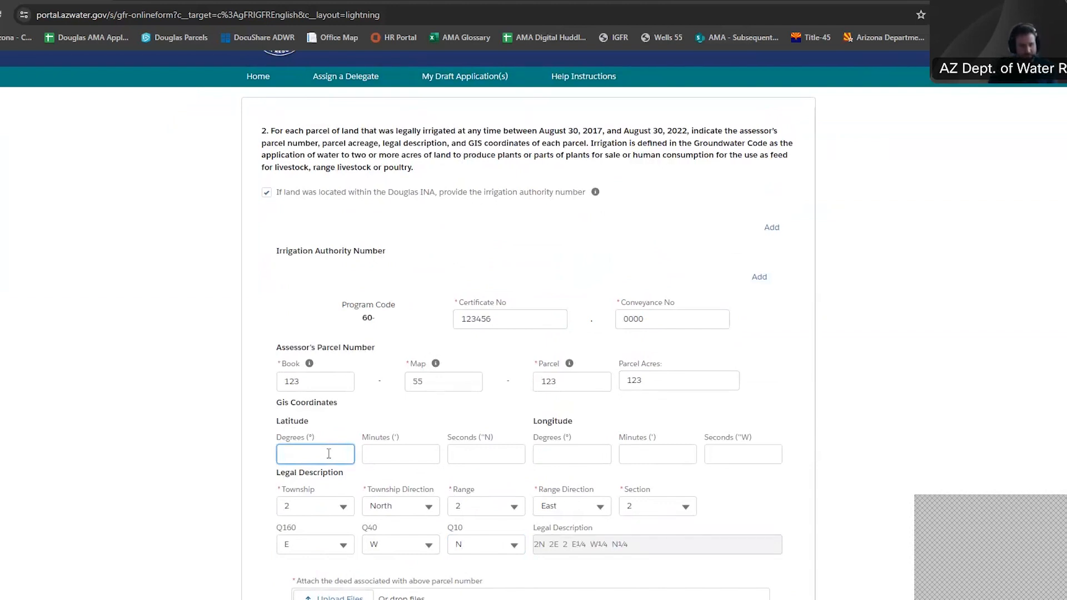
text(1)
key(Tab)
text(1)
click(329, 454)
click(382, 456)
key(BackSpace)
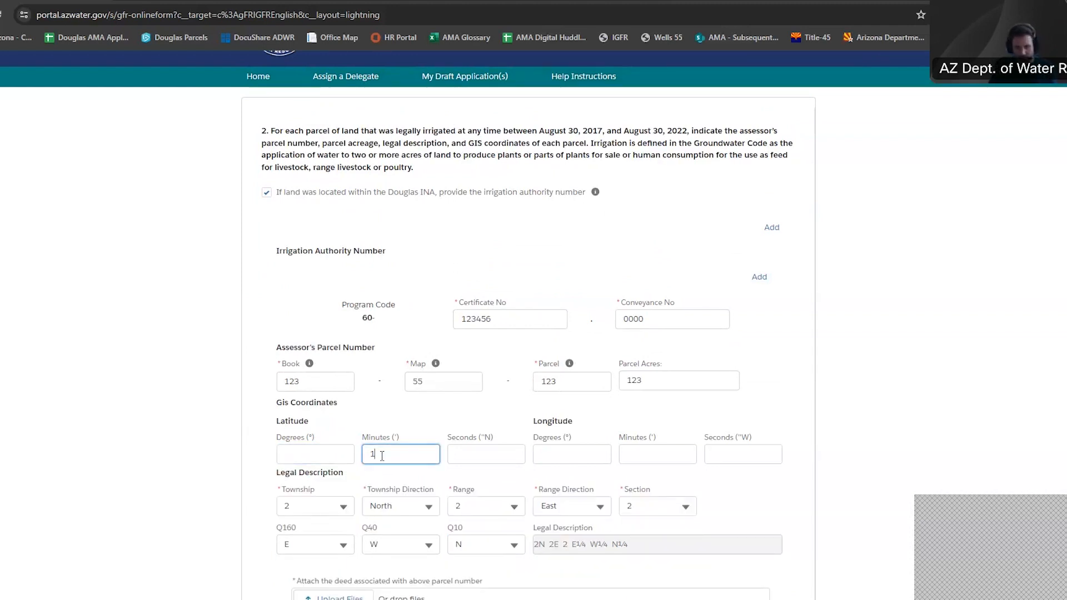
click(867, 366)
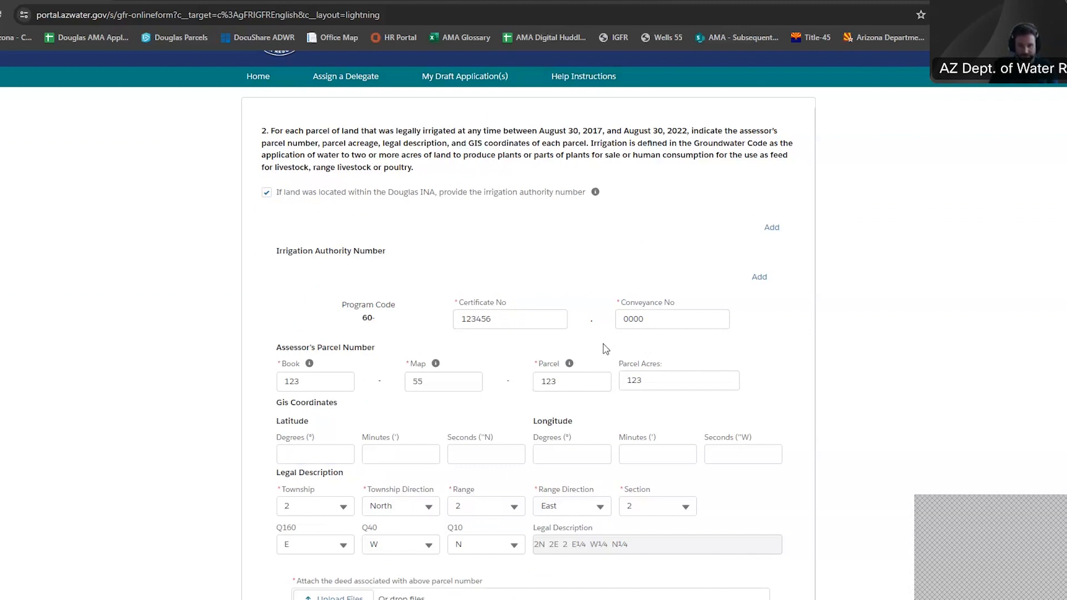
Add a second parcel entry to item 2 of the application
click(773, 229)
scroll(821, 282, down, 8)
scroll(821, 282, down, 1)
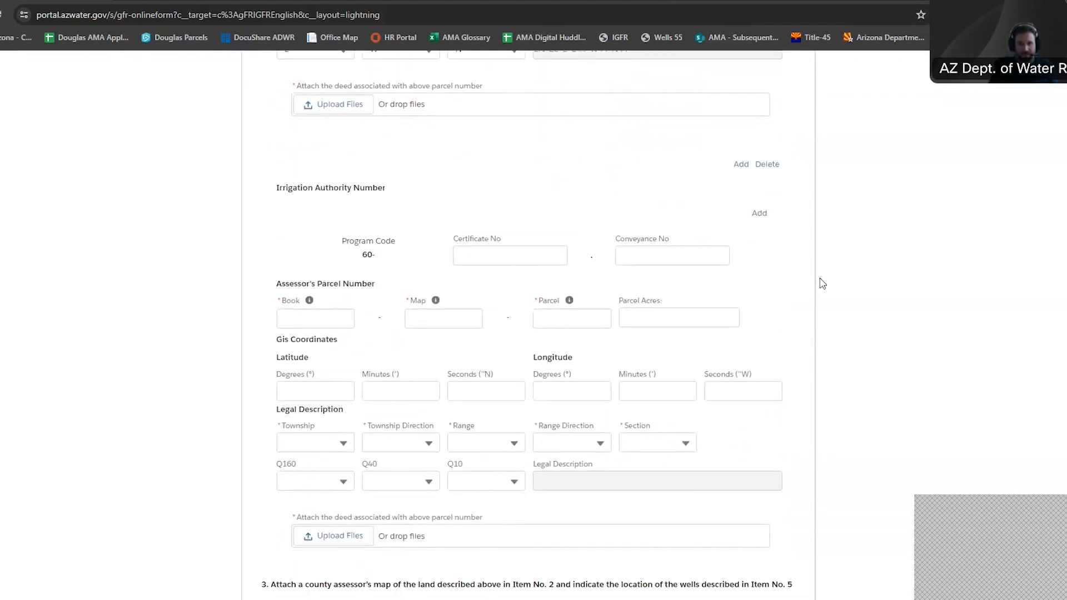
Enter certificate number 123456 and conveyance number 0000 as the second parcel's irrigation authority number
click(544, 257)
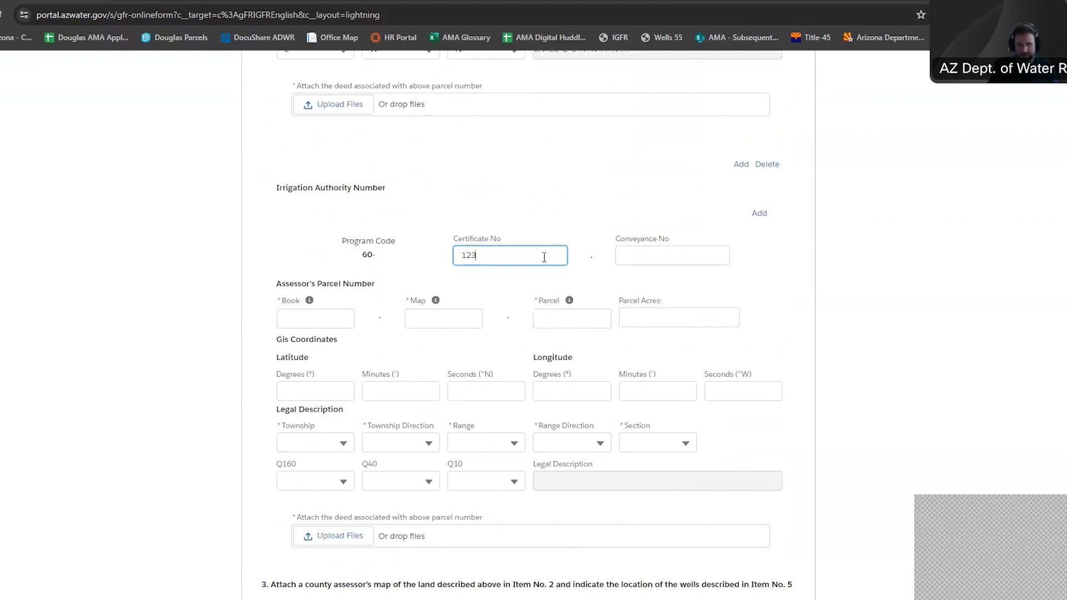
key(Tab)
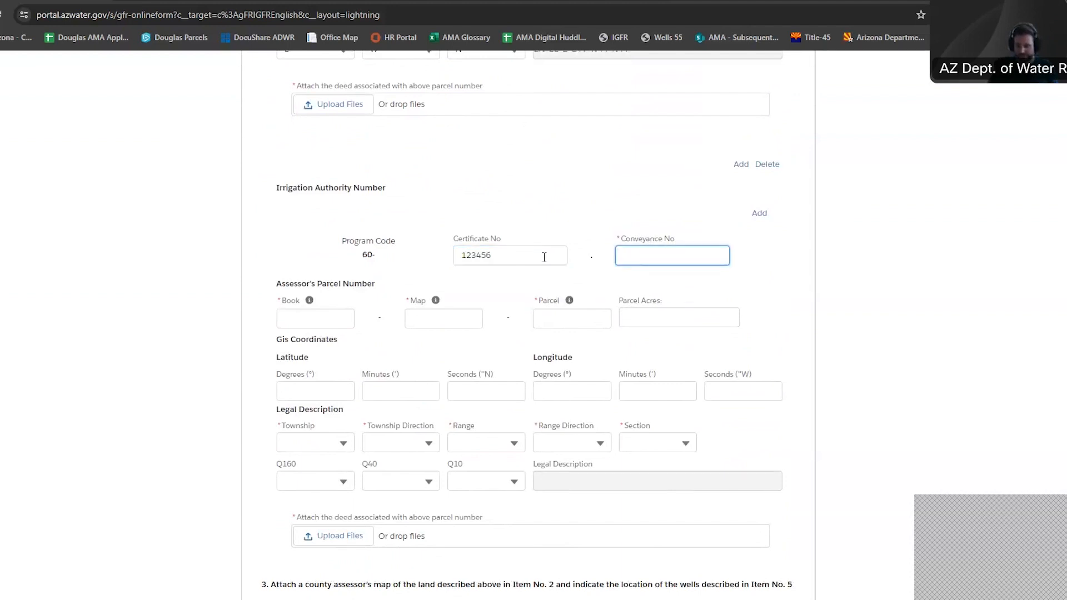
click(332, 321)
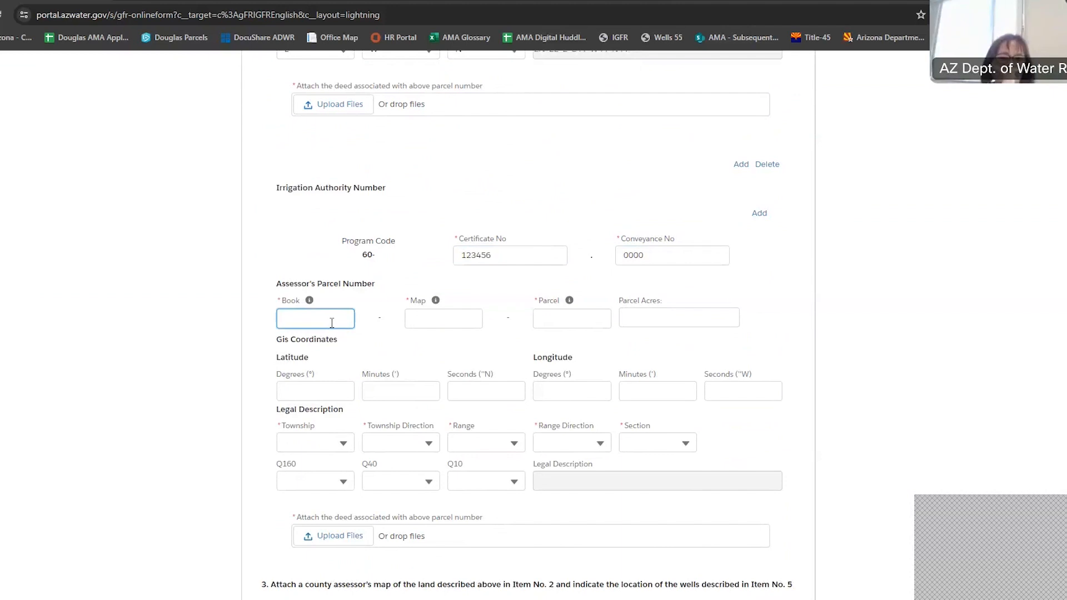
Enter the second parcel's assessor's parcel number as book 123, map 25, parcel 2333, and set its parcel acres to 128
text(123)
key(Tab)
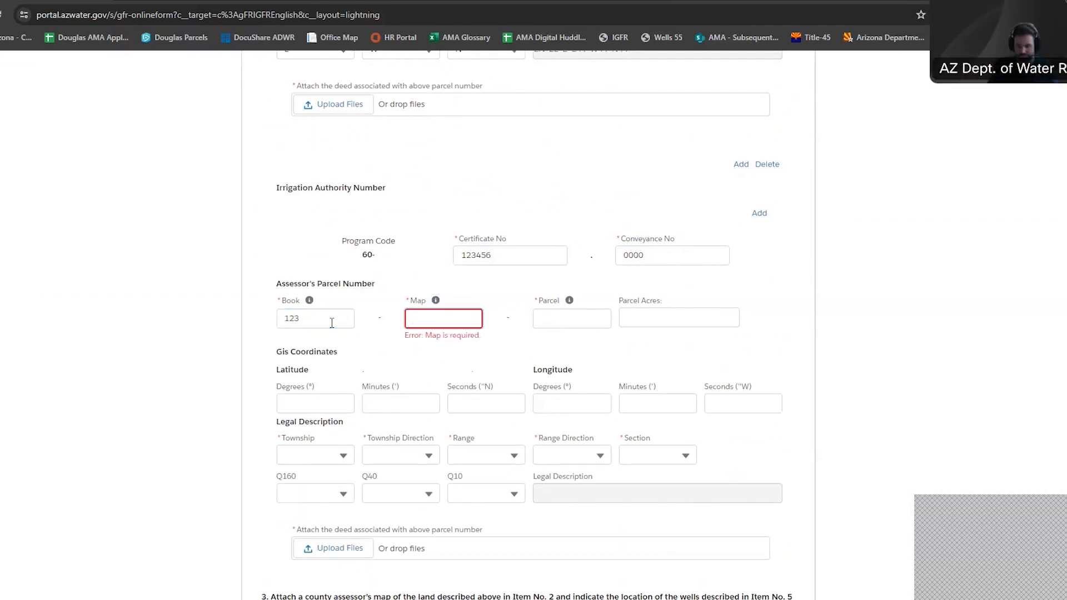
text(25)
key(Tab)
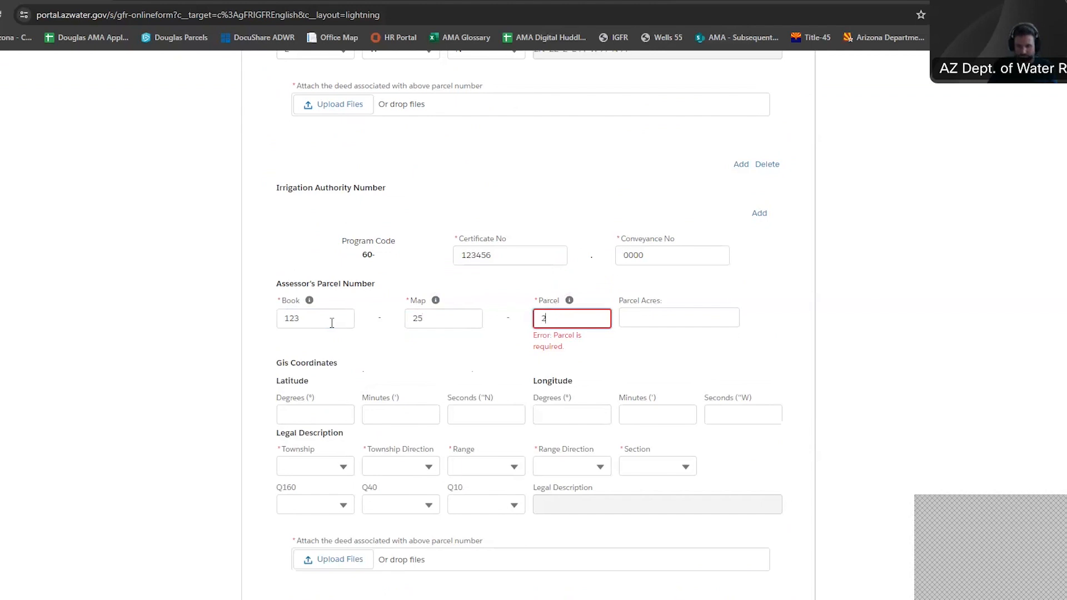
text(2333)
key(Tab)
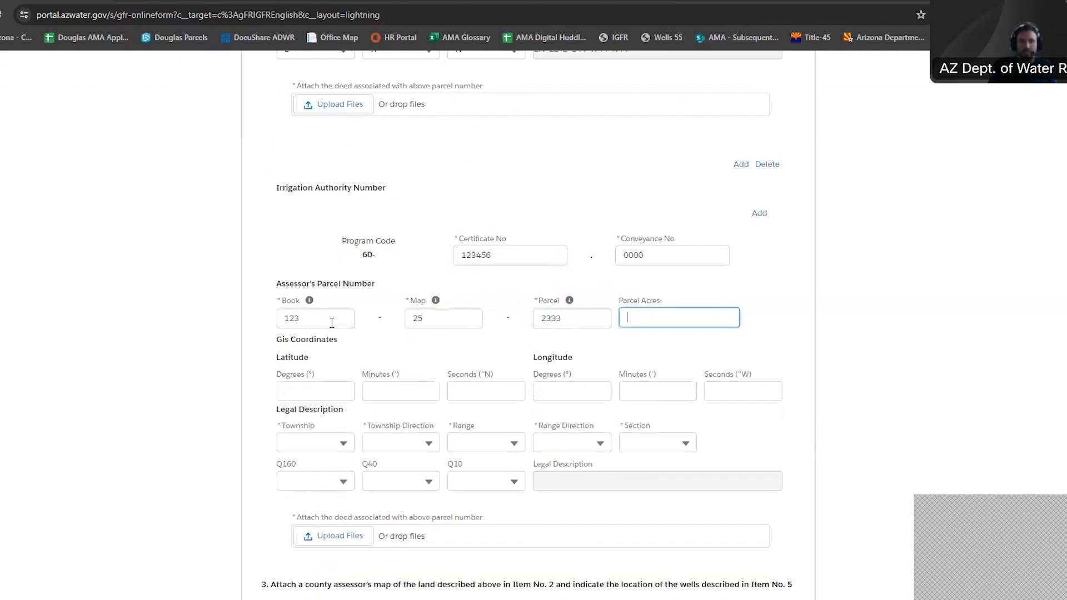
text(128)
click(849, 381)
click(322, 391)
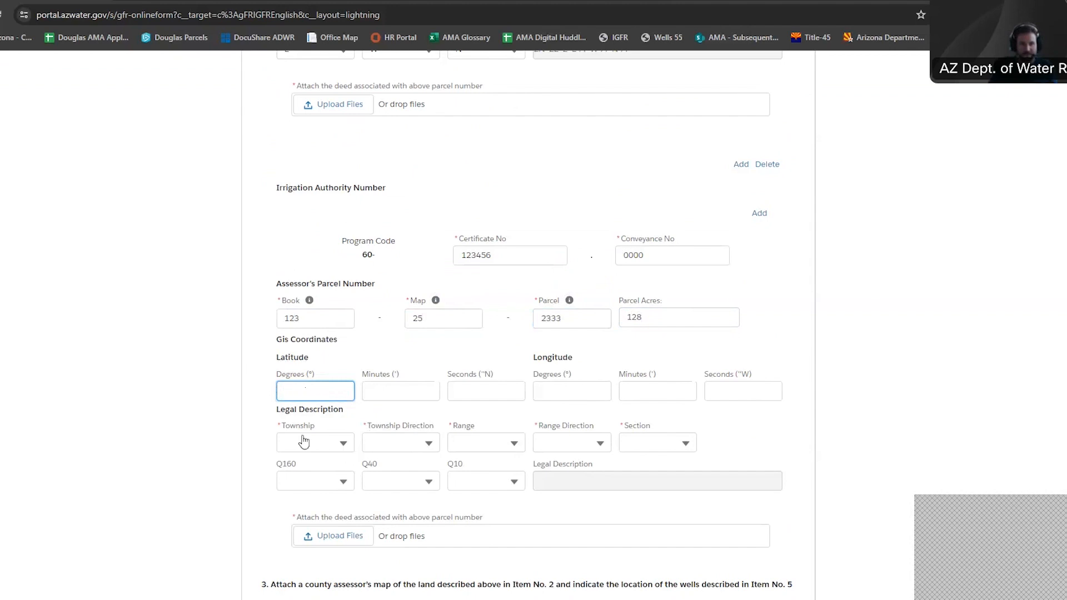
Set the second parcel's township to 2 North in its legal description
scroll(443, 473, down, 1)
scroll(443, 472, down, 2)
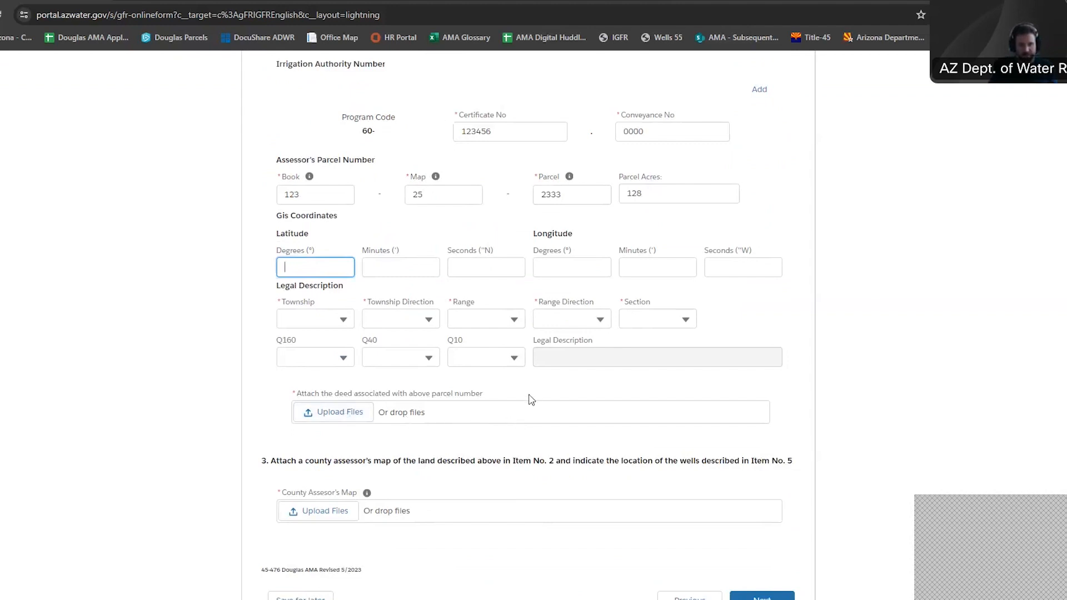
scroll(532, 398, up, 3)
scroll(532, 398, up, 5)
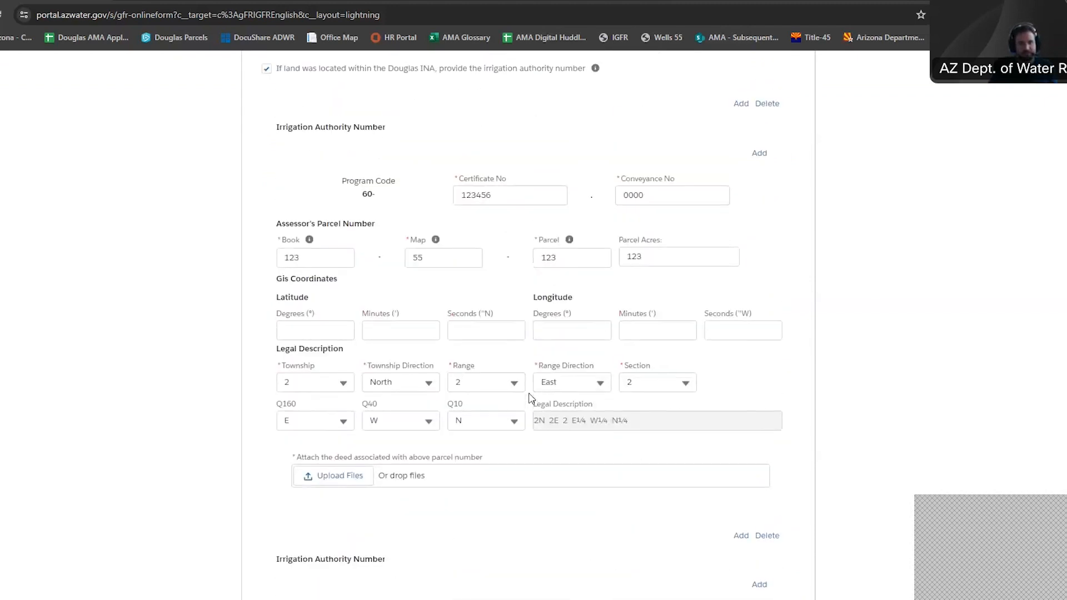
scroll(532, 398, down, 6)
click(343, 445)
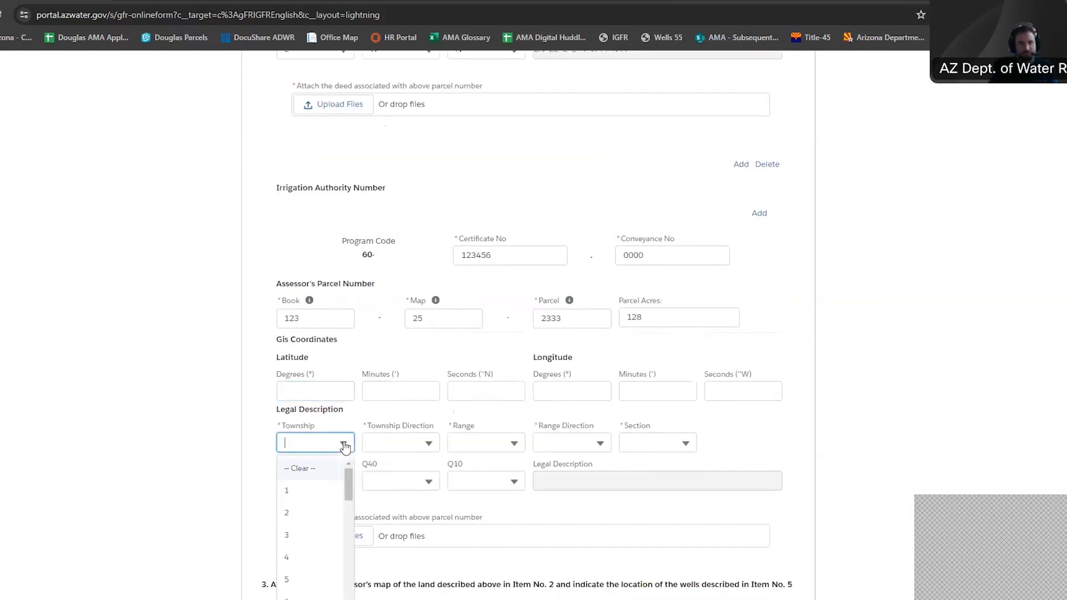
click(314, 512)
click(428, 445)
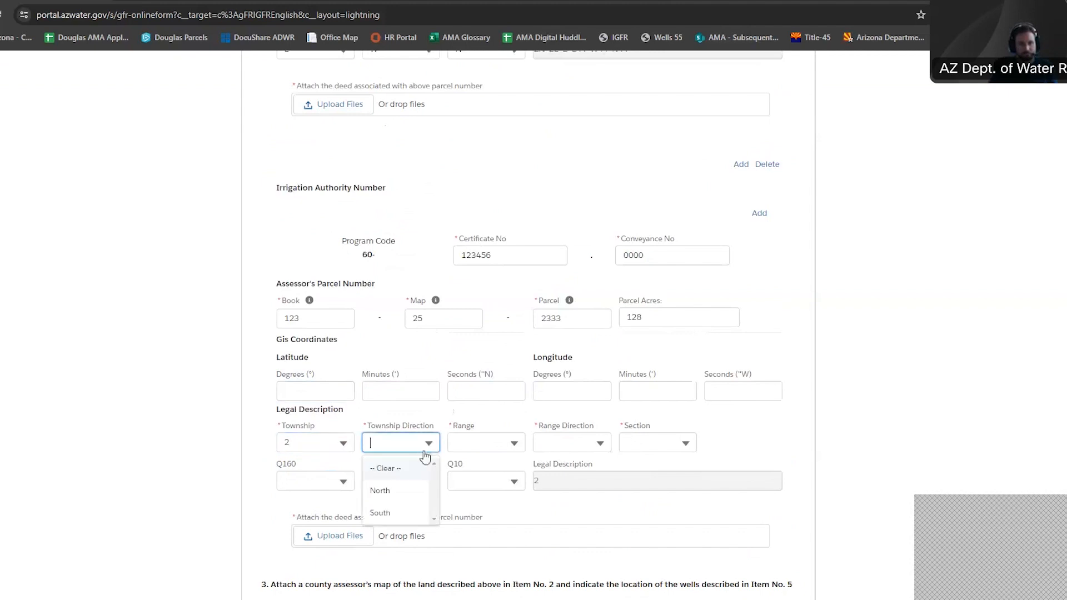
click(403, 496)
Set the second parcel's range to 2 West and its section to 3
click(514, 447)
click(496, 513)
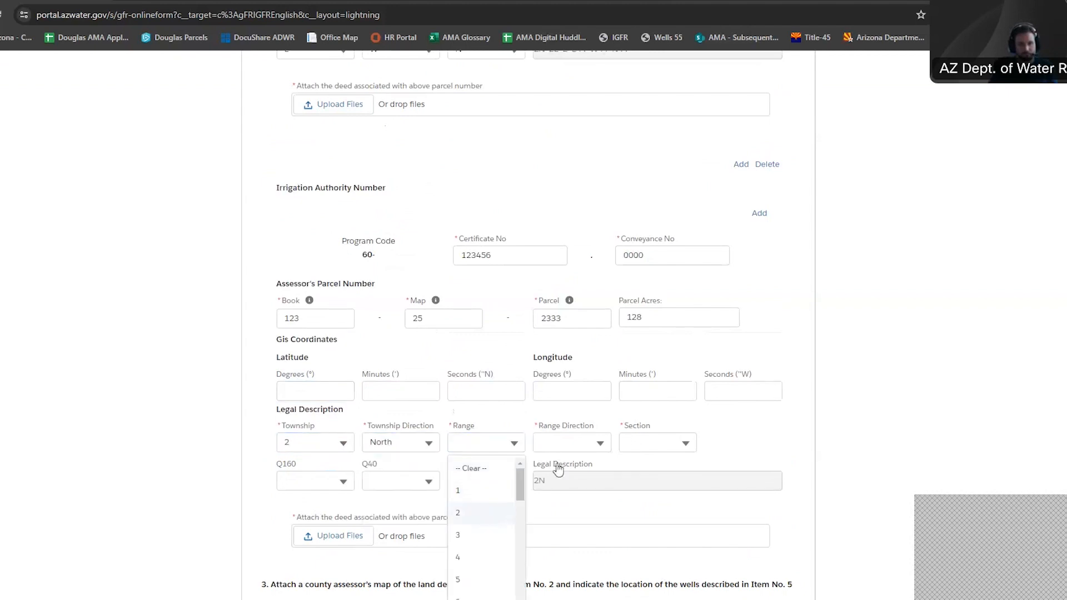
click(597, 448)
click(563, 512)
click(684, 445)
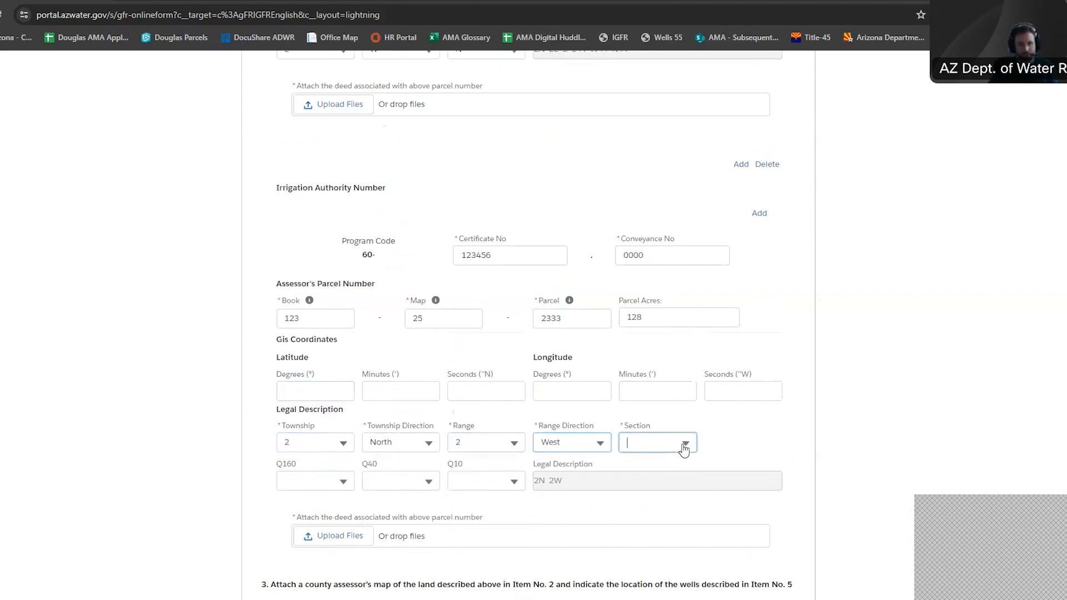
click(631, 536)
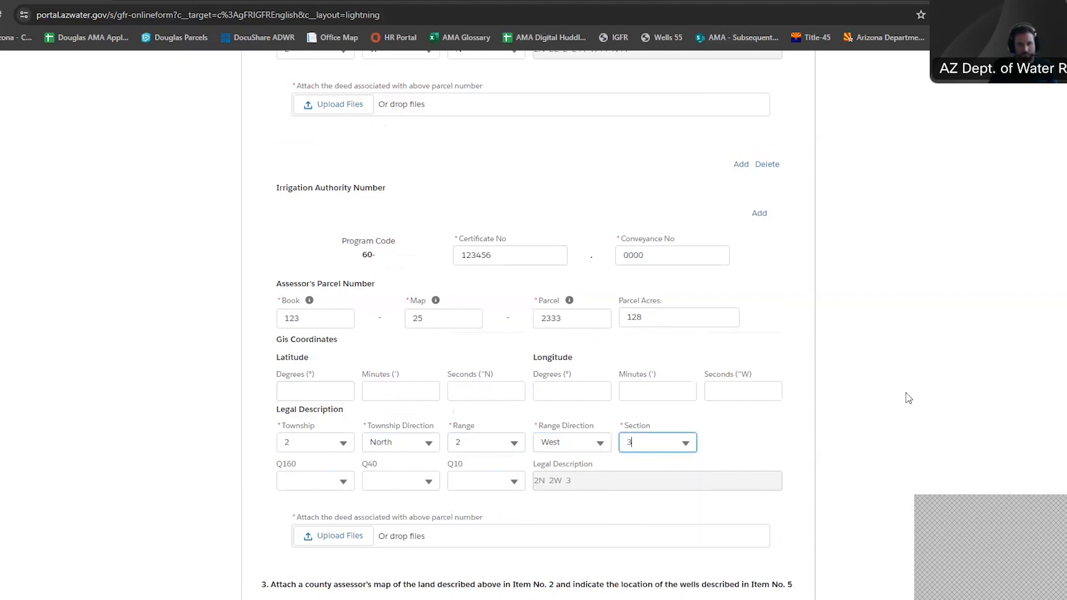
Attach TestDocumentIGFR.docx as the deed for the second parcel
scroll(889, 407, down, 2)
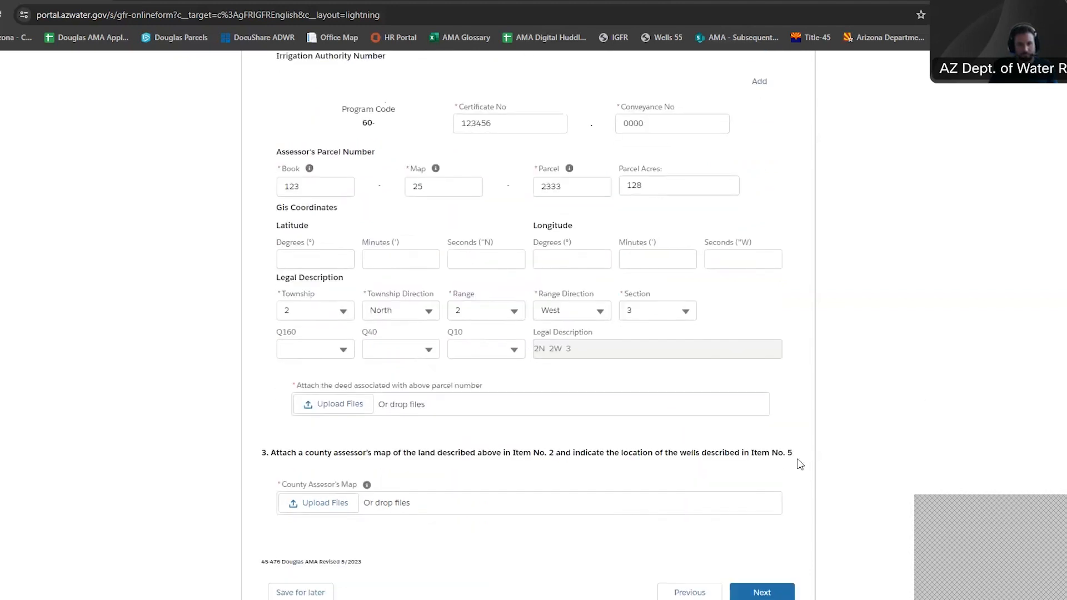
click(346, 409)
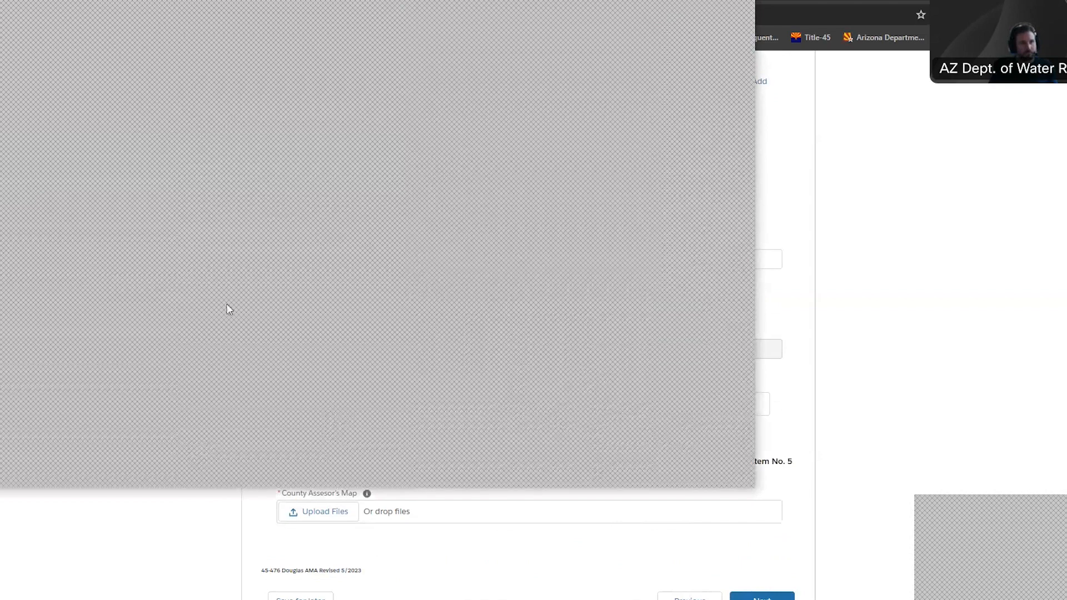
double_click(323, 330)
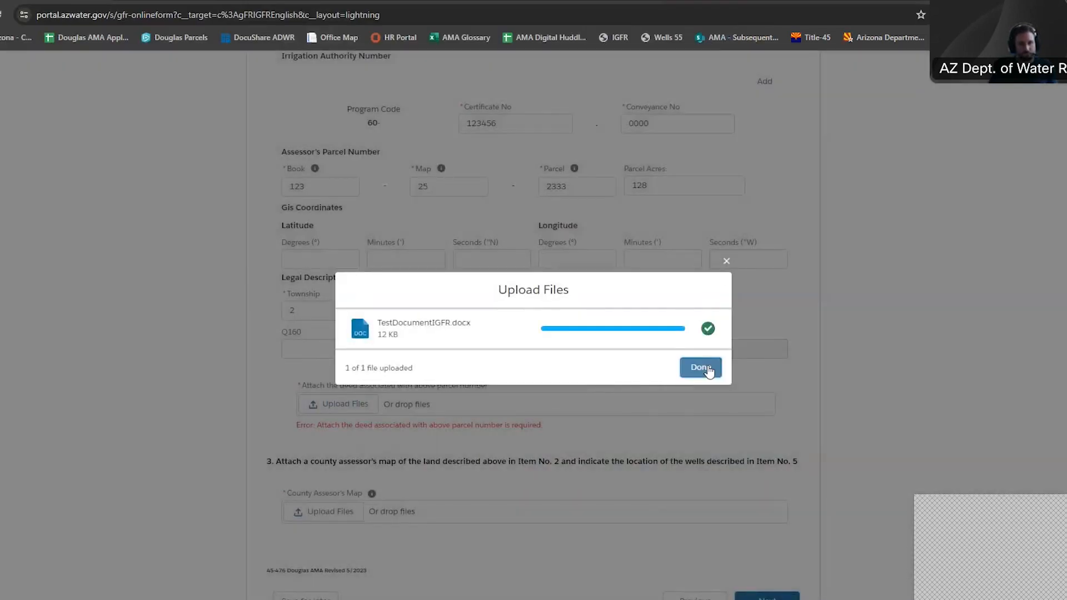
click(702, 368)
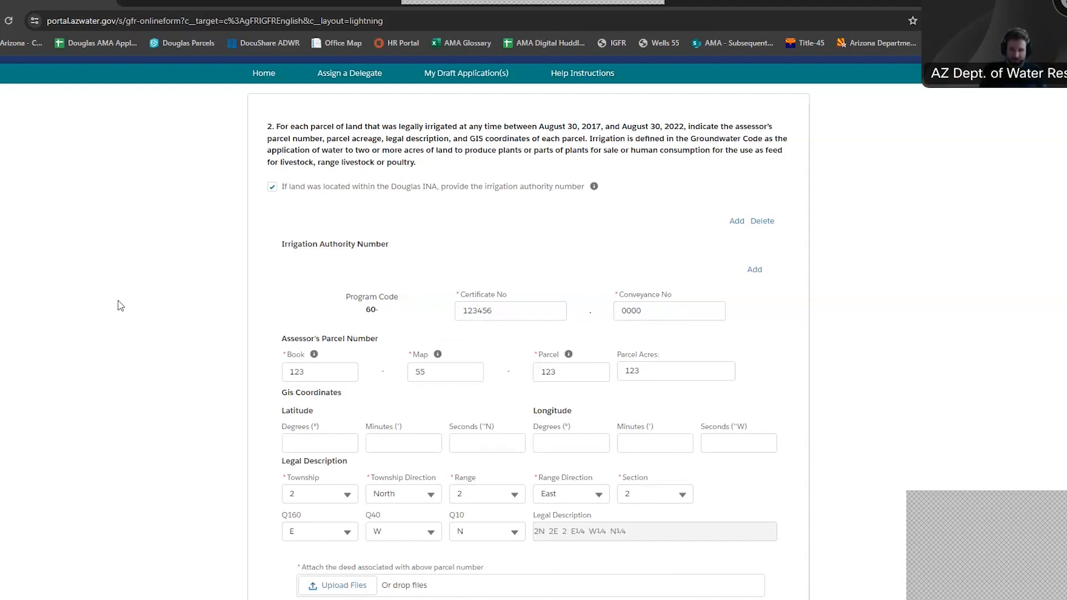
Add another irrigation authority number to the first parcel, with certificate number 203333 and conveyance number 0000
click(755, 270)
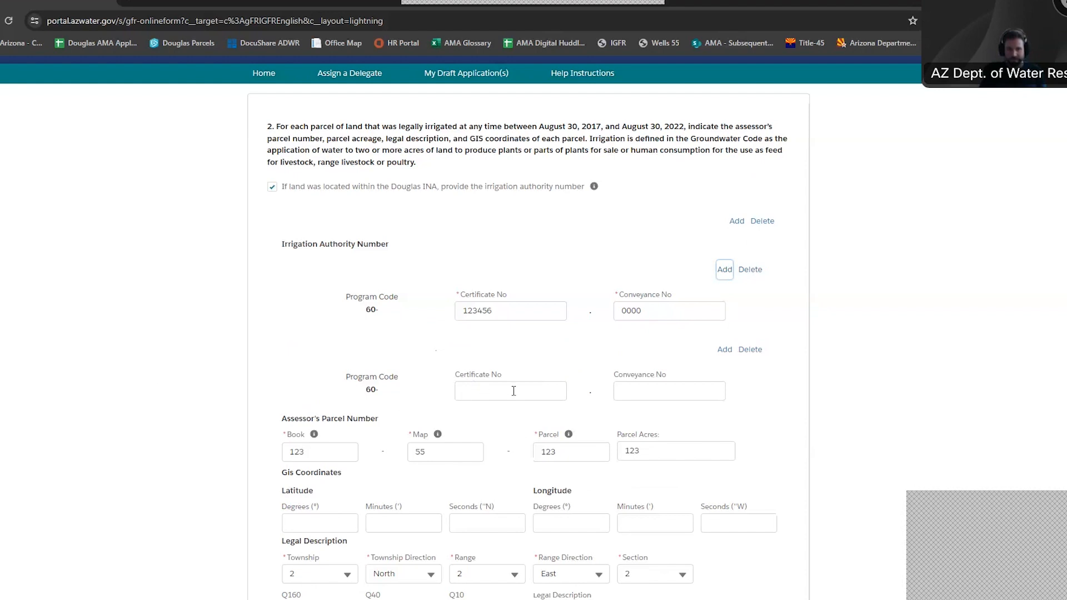
click(524, 391)
text(203333)
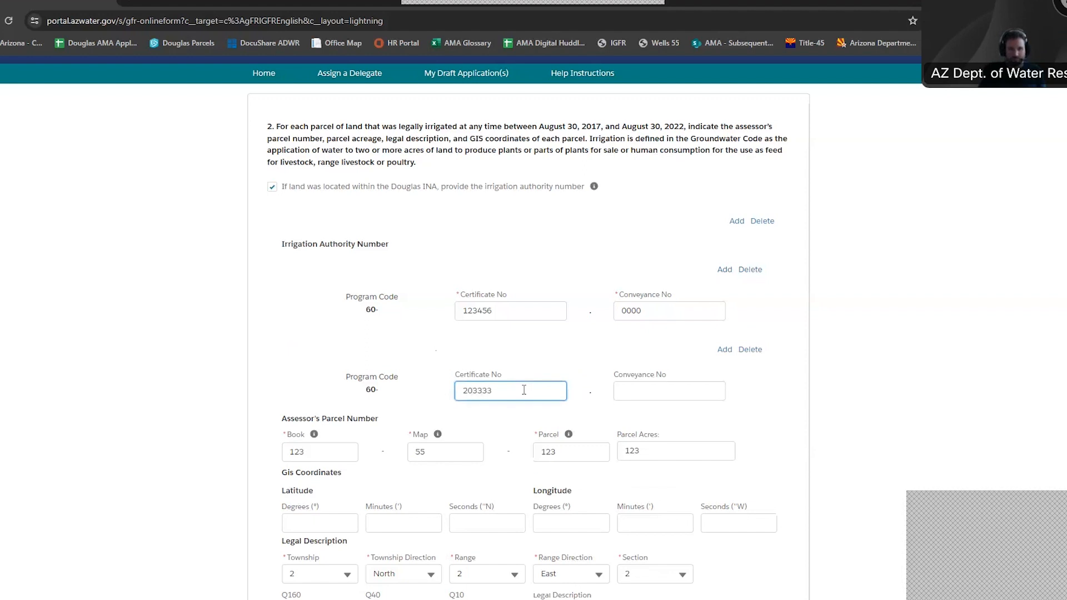
key(Tab)
text(00)
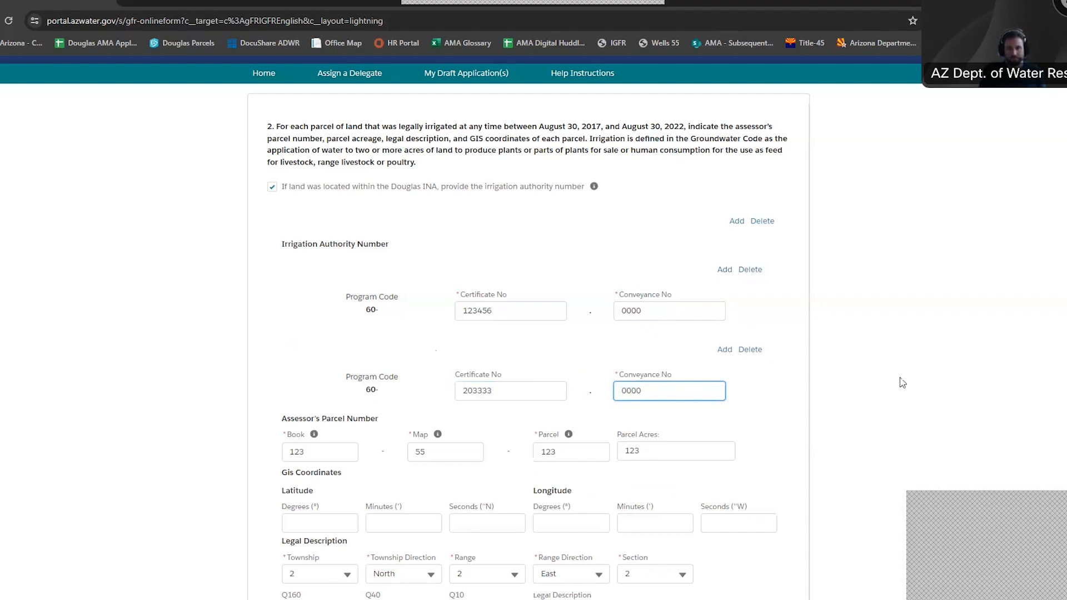
click(901, 378)
Attach TestDocumentIGFR.docx as the deed for the first parcel
scroll(798, 436, down, 5)
scroll(773, 443, down, 7)
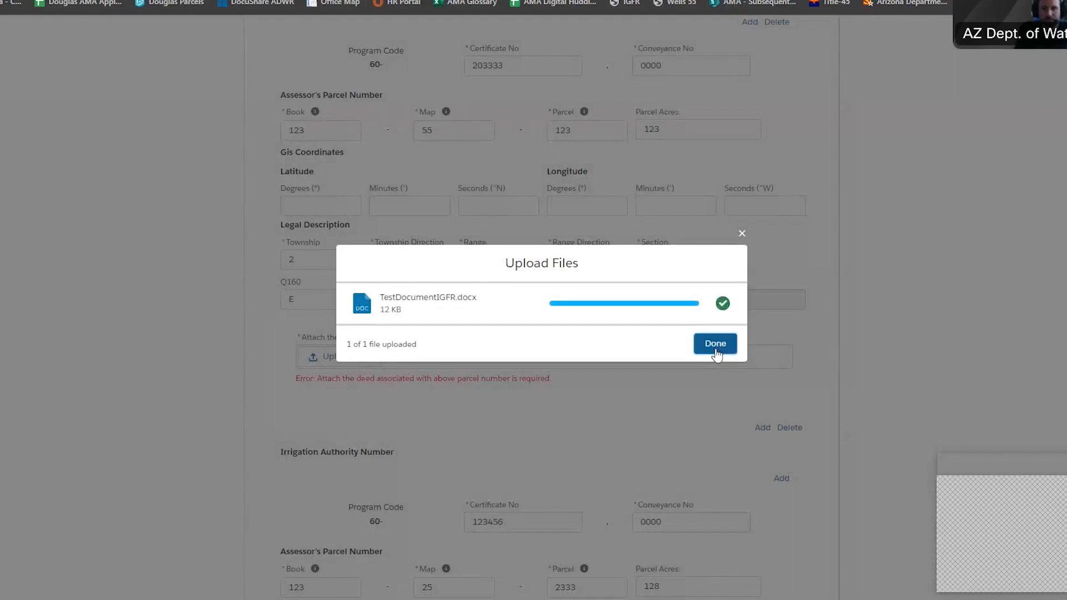
click(715, 345)
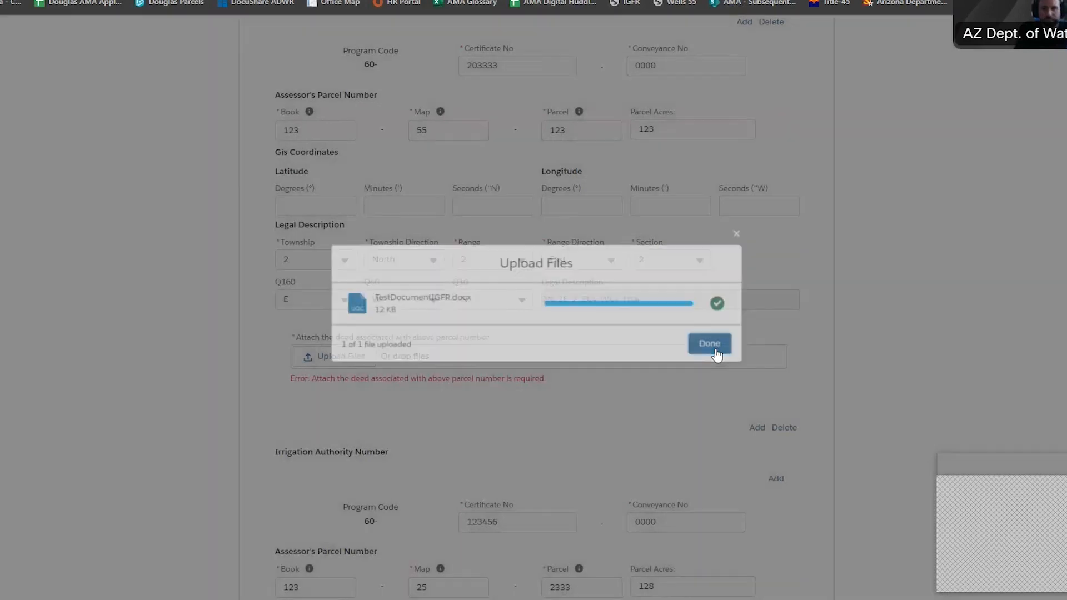
Attach TestDocumentIGFR.docx as the county assessor's map in item 3 and continue to item 4
scroll(879, 383, up, 5)
scroll(879, 384, down, 6)
scroll(881, 388, down, 7)
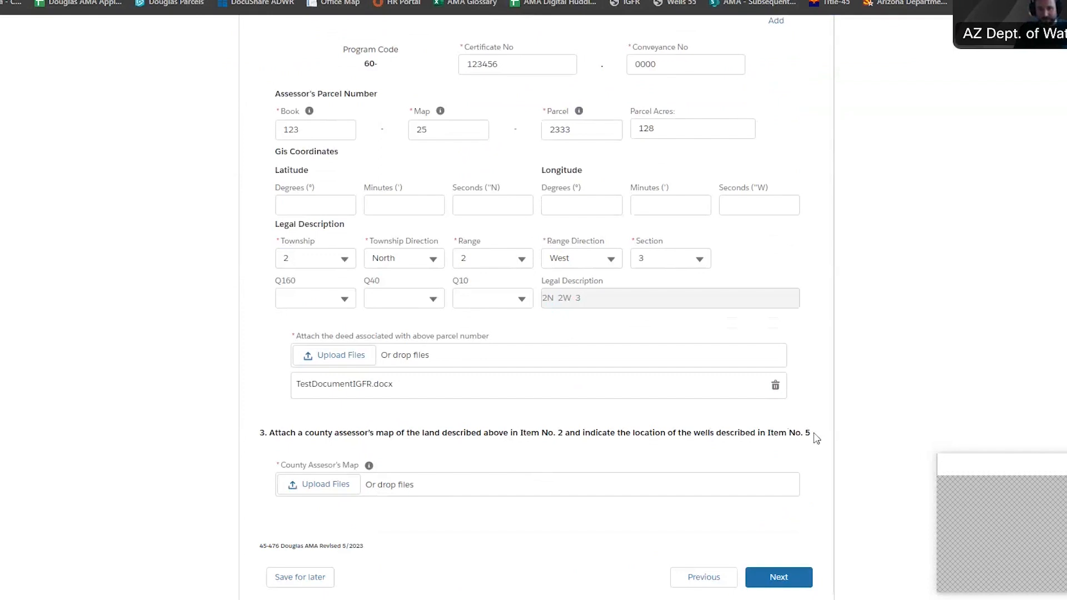
click(315, 492)
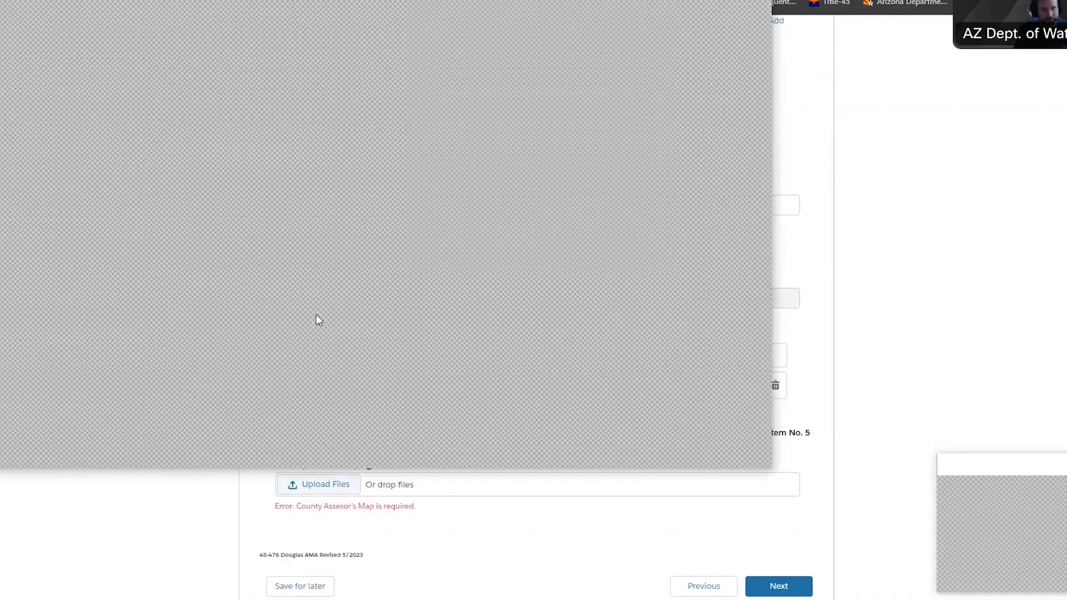
click(674, 451)
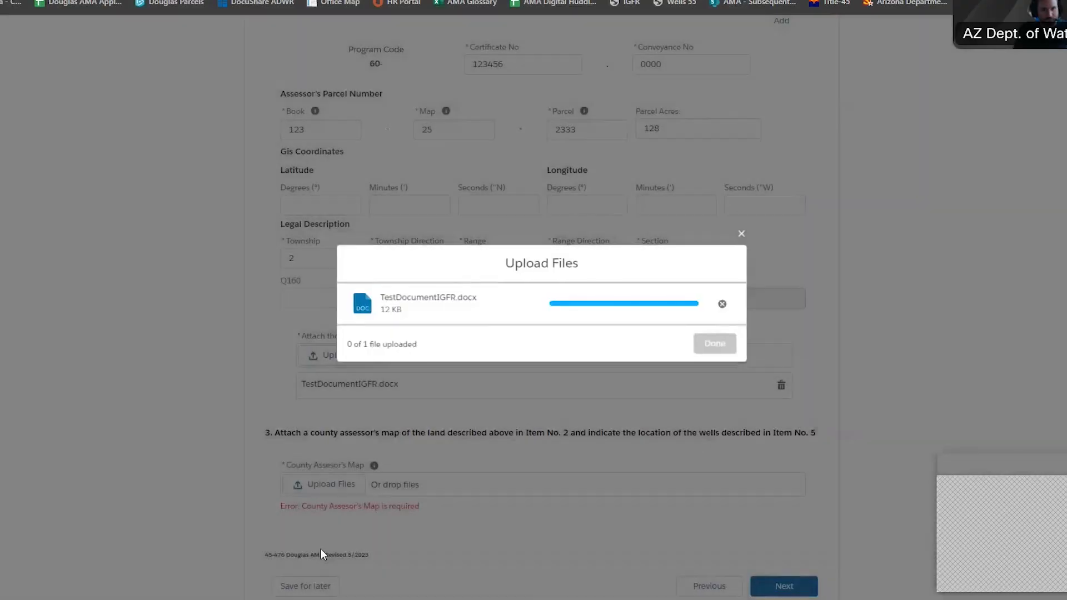
click(714, 344)
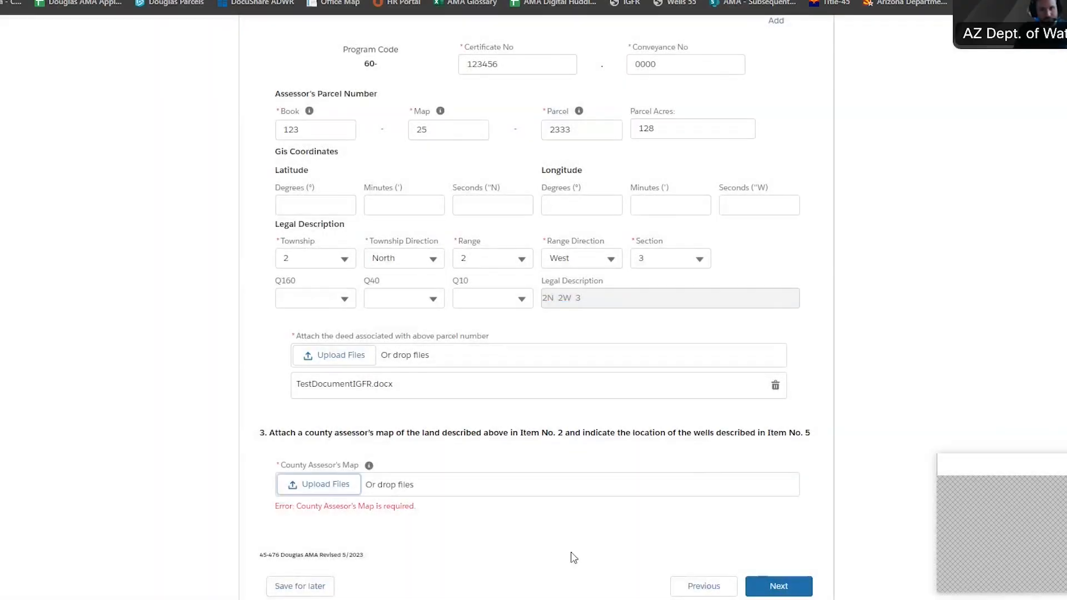
scroll(876, 520, down, 1)
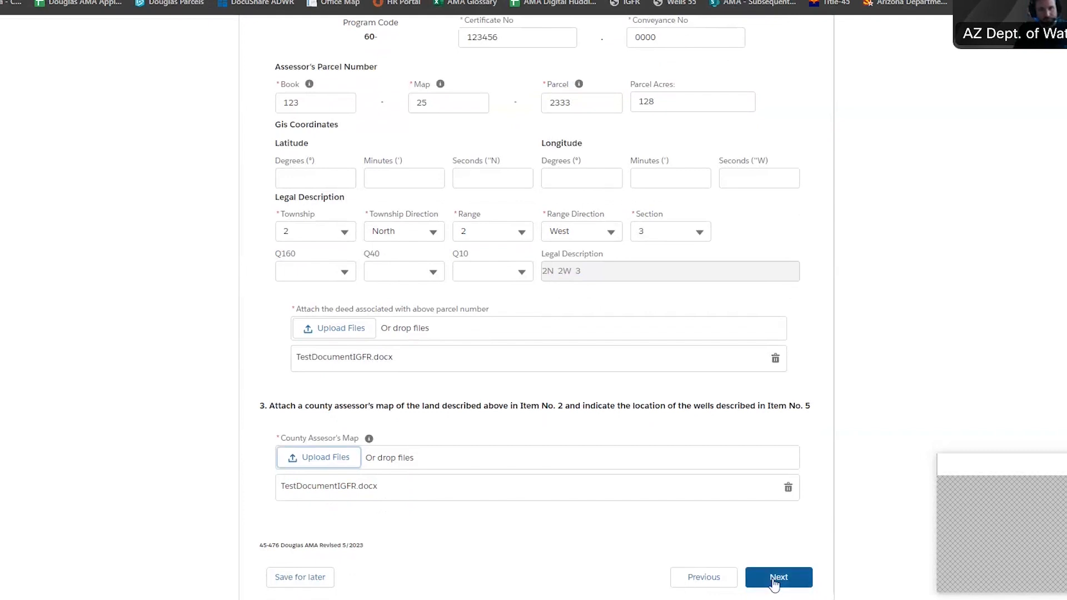
click(778, 578)
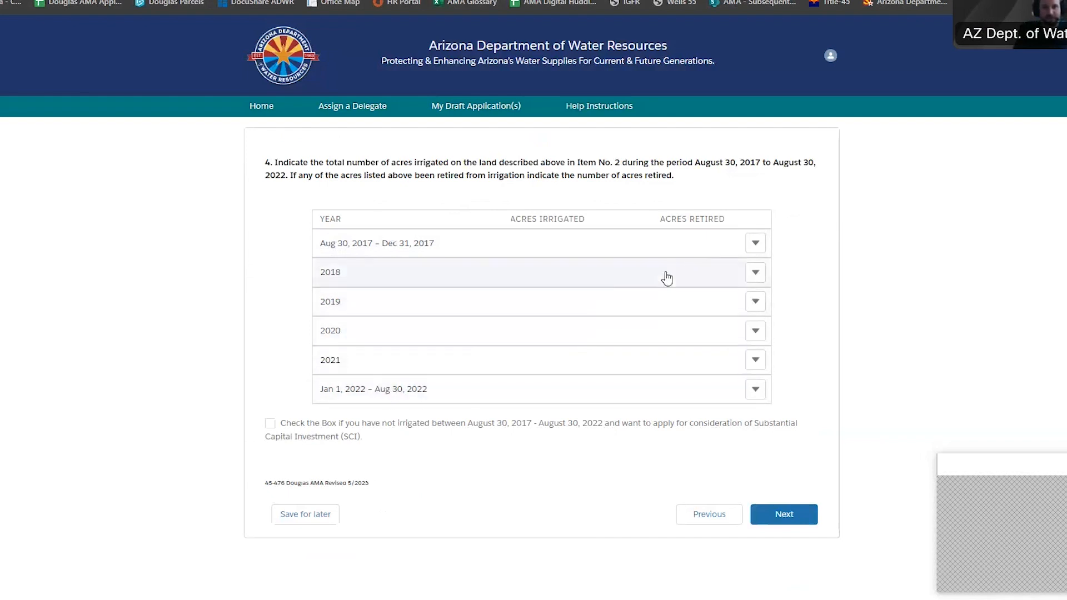
Record 50 acres irrigated for Aug 30, 2017 – Dec 31, 2017 and 250 acres irrigated for 2018
click(758, 249)
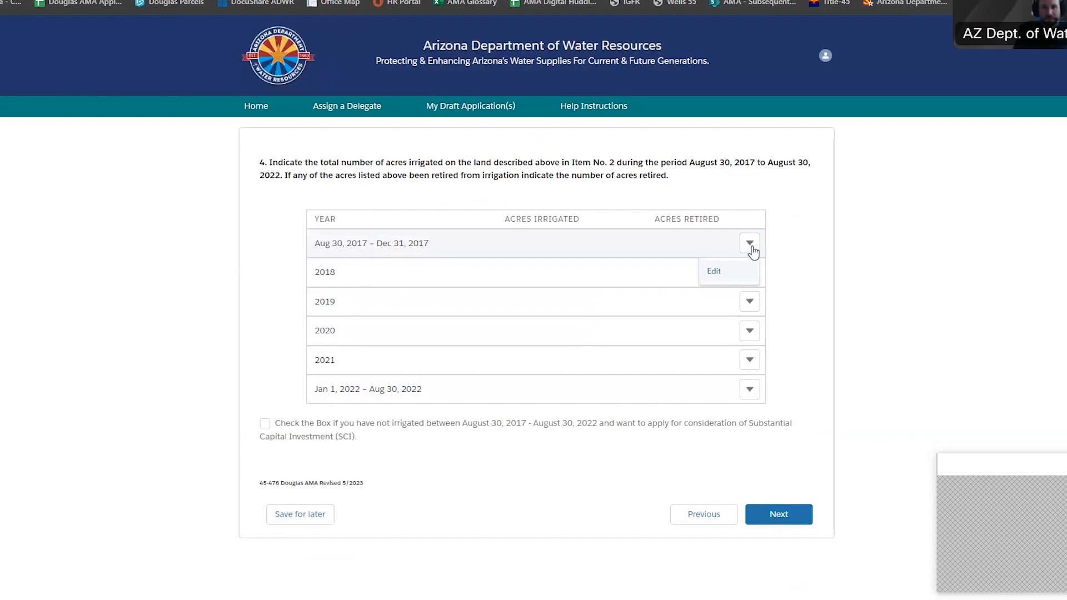
click(714, 272)
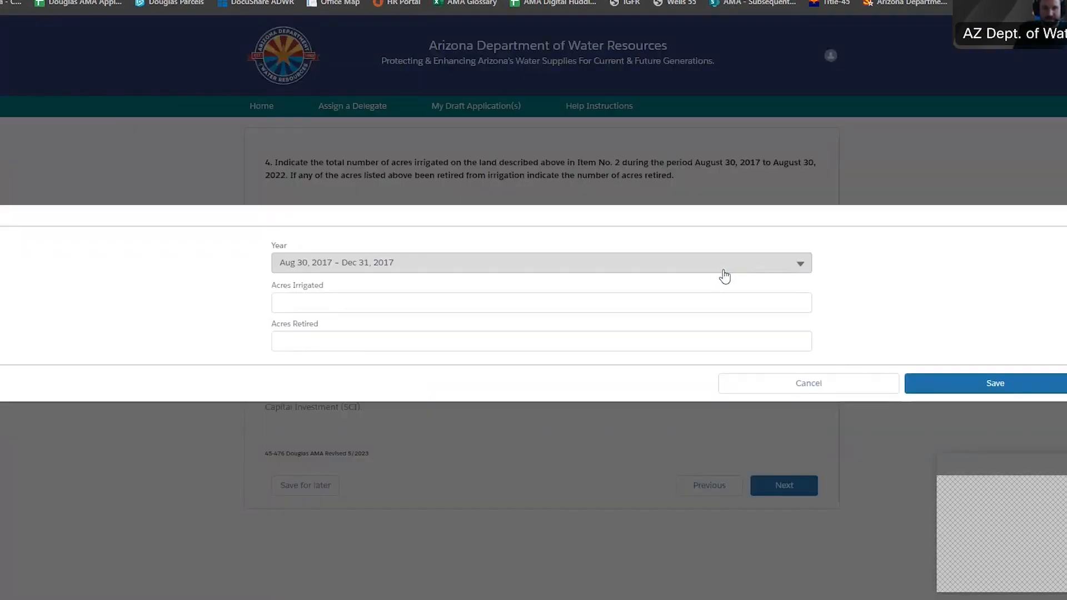
click(693, 301)
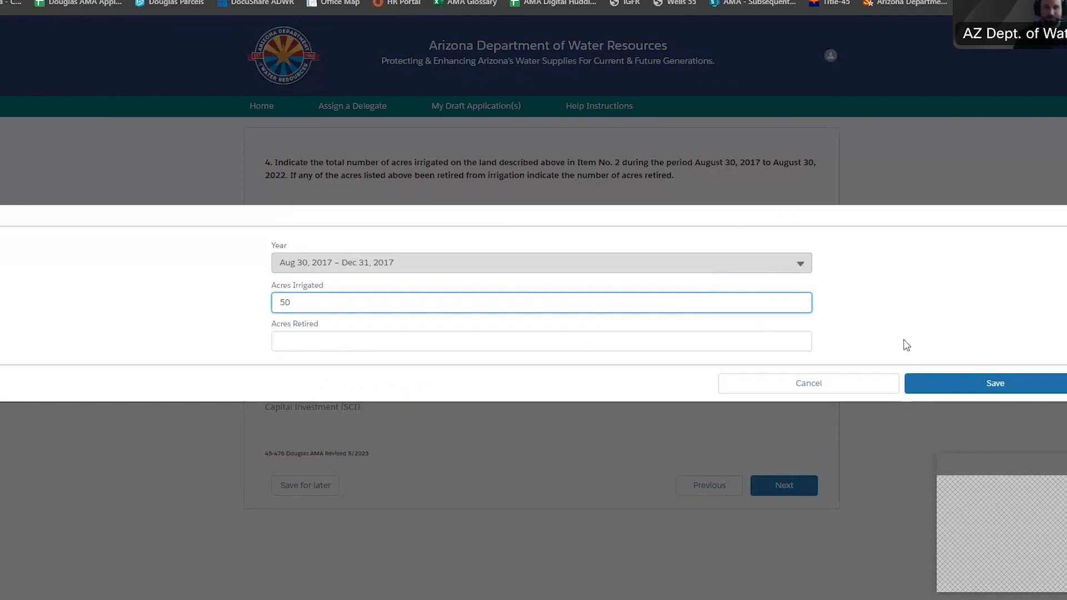
click(963, 384)
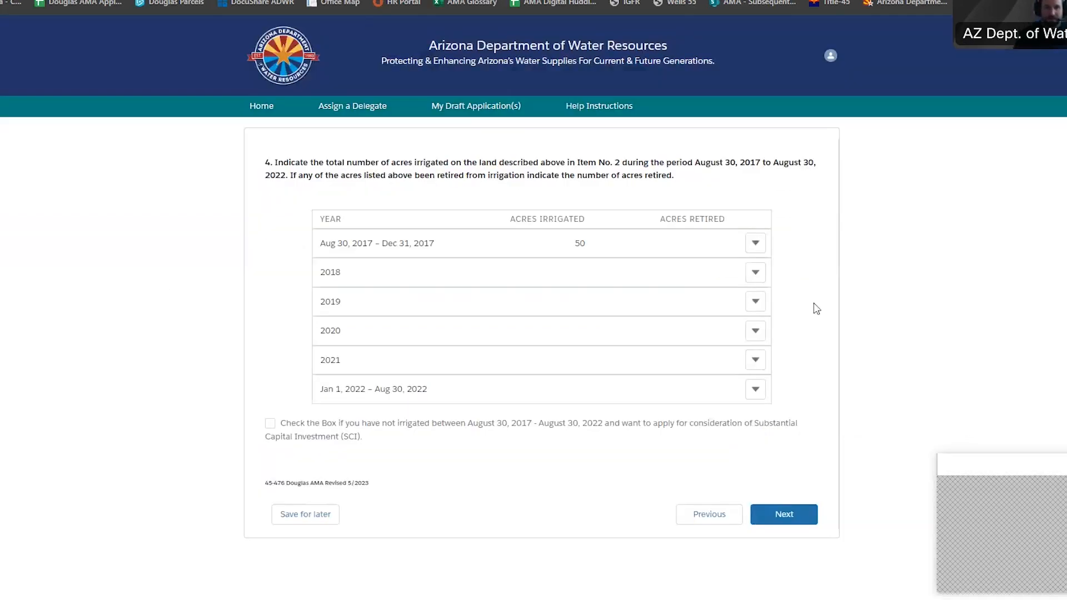
click(756, 274)
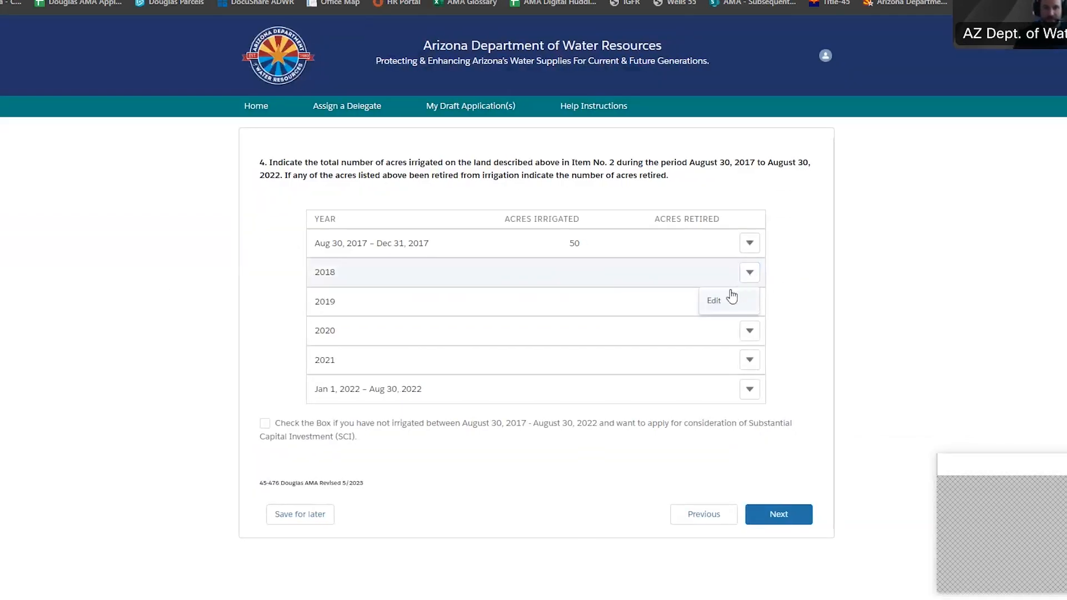
click(714, 301)
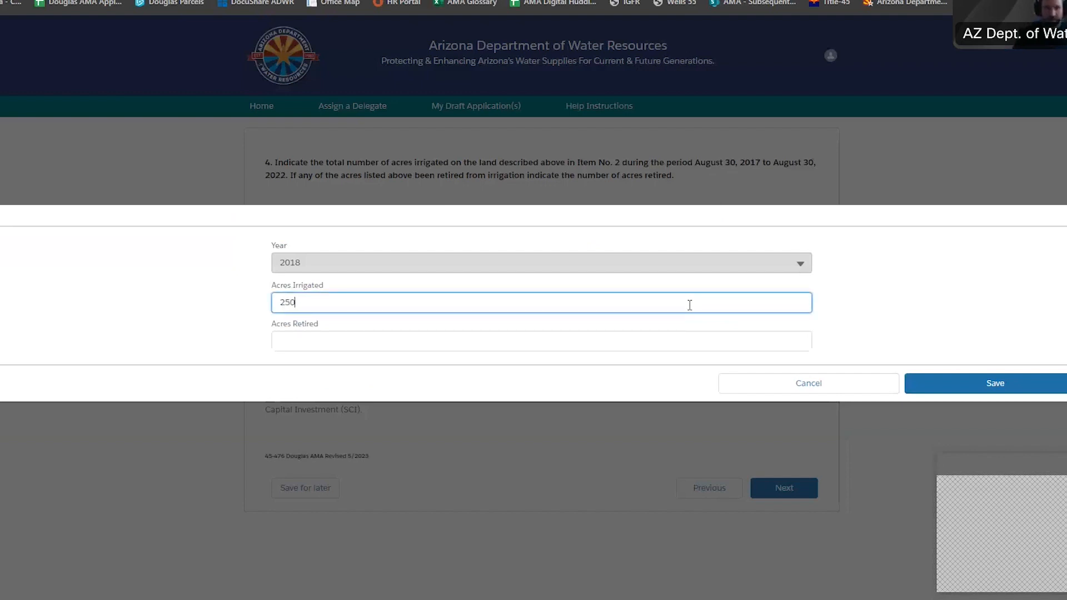
click(1023, 392)
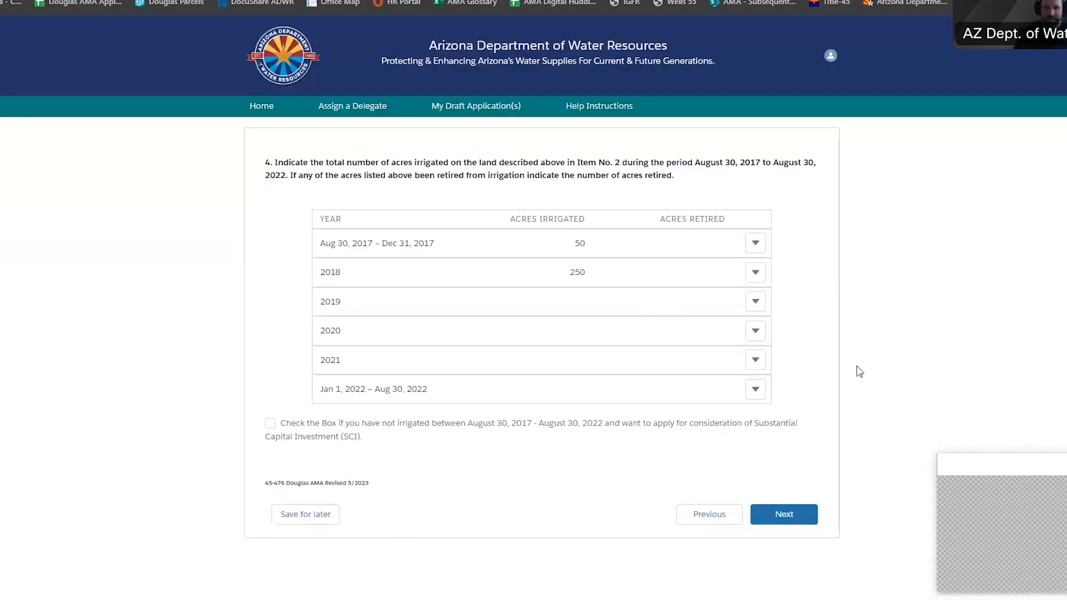
Record 0 acres irrigated for 2019 in the item 4 table
click(755, 306)
click(715, 332)
click(696, 304)
text(0)
click(925, 384)
Record 0 acres irrigated for 2020 in the item 4 table
click(756, 332)
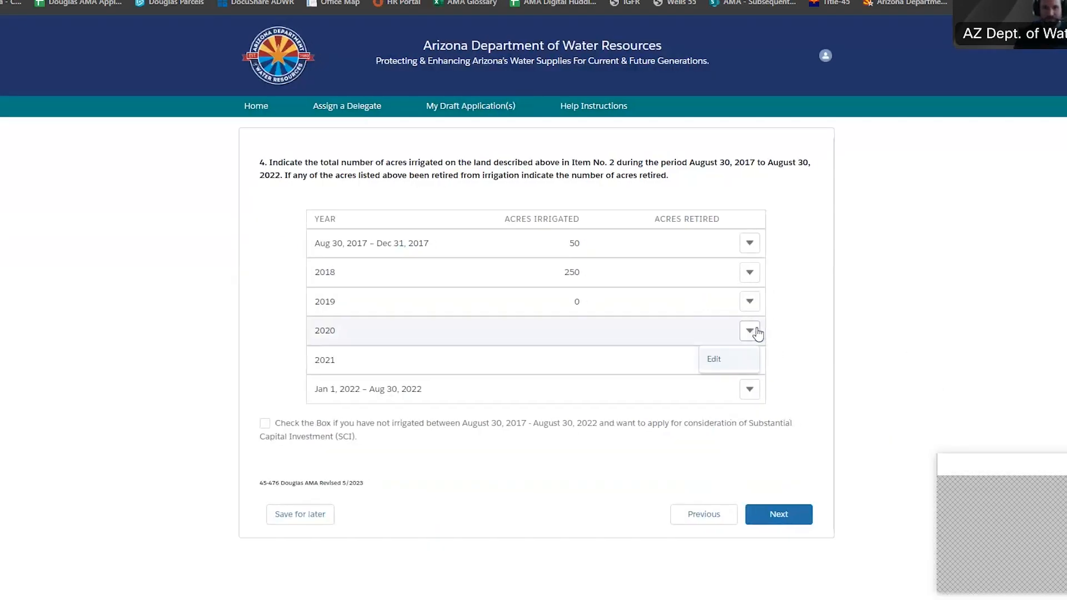
click(713, 360)
click(548, 306)
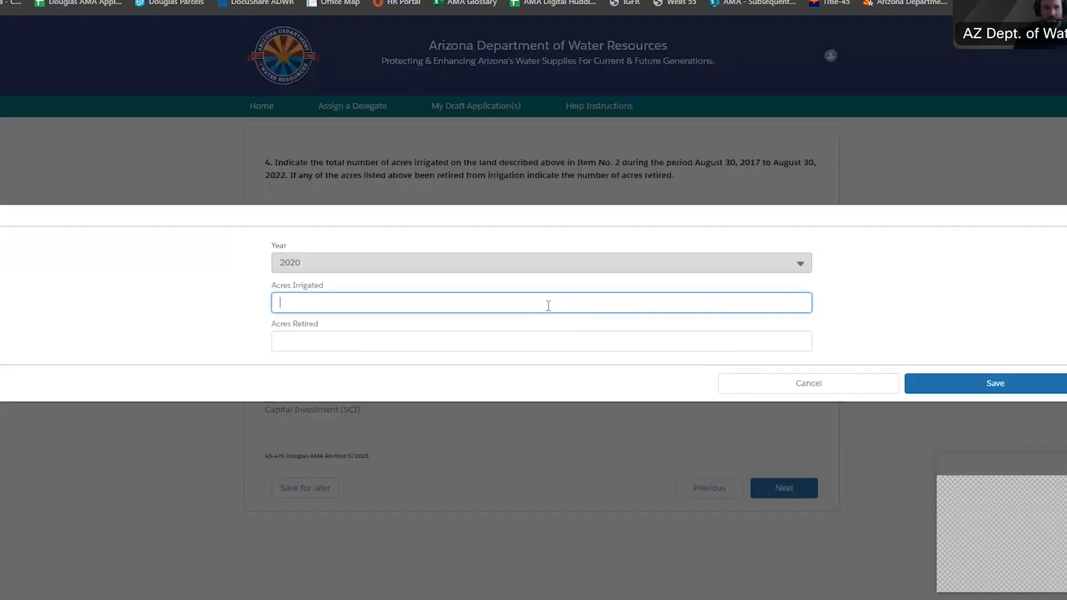
text(0)
click(953, 388)
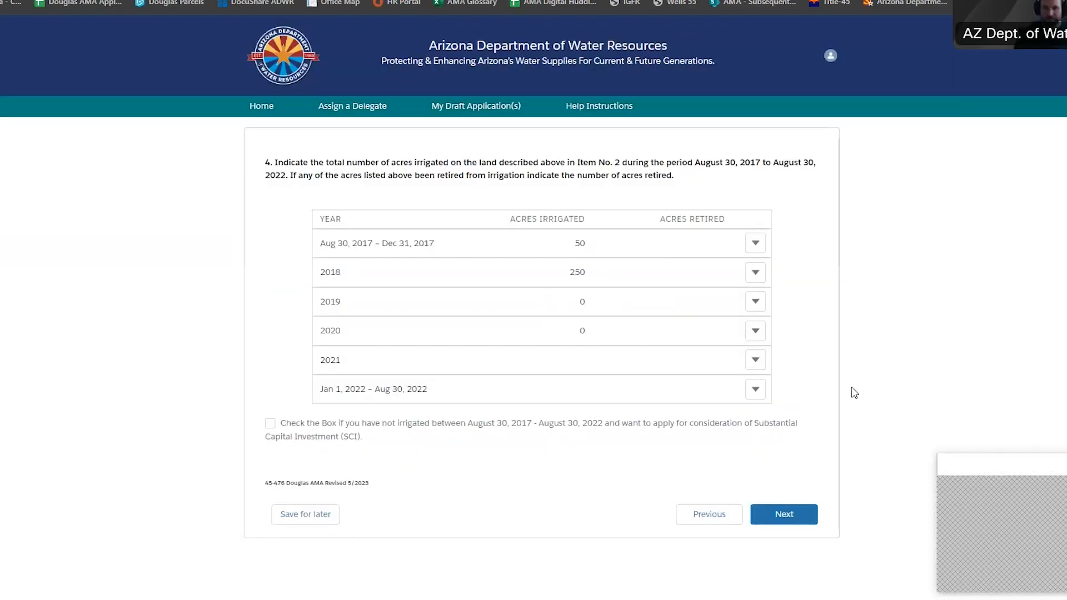
Record 120 acres irrigated for 2021 in the item 4 table
click(757, 364)
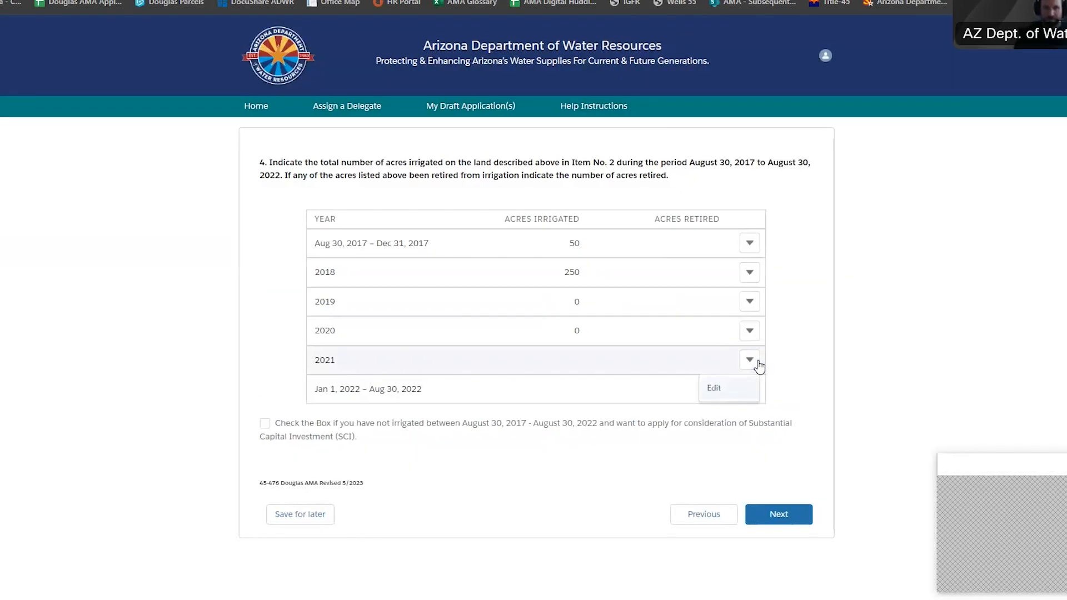
click(715, 389)
click(590, 306)
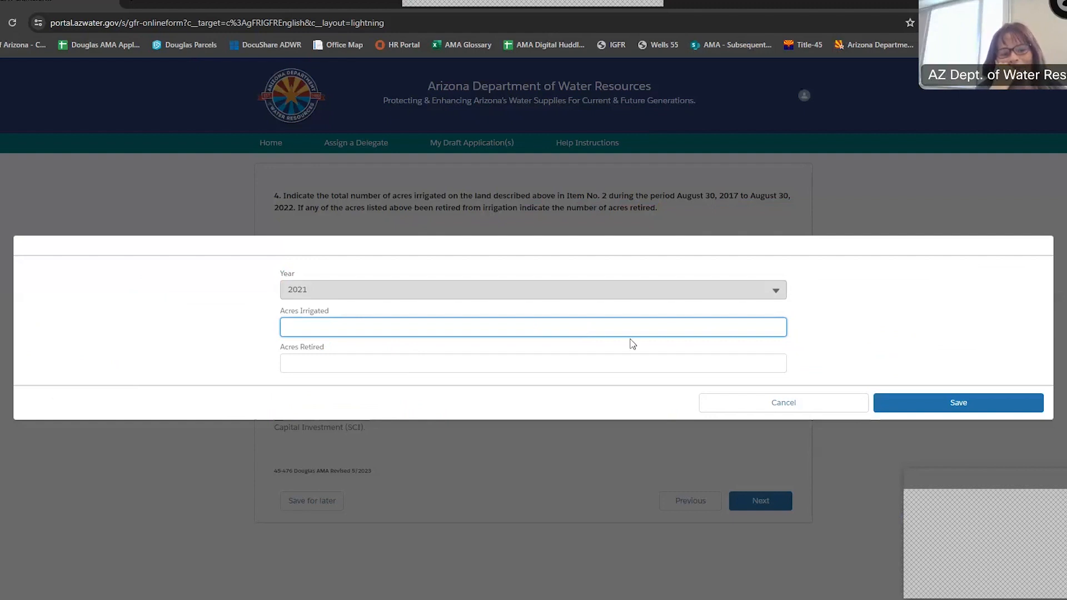
text(120)
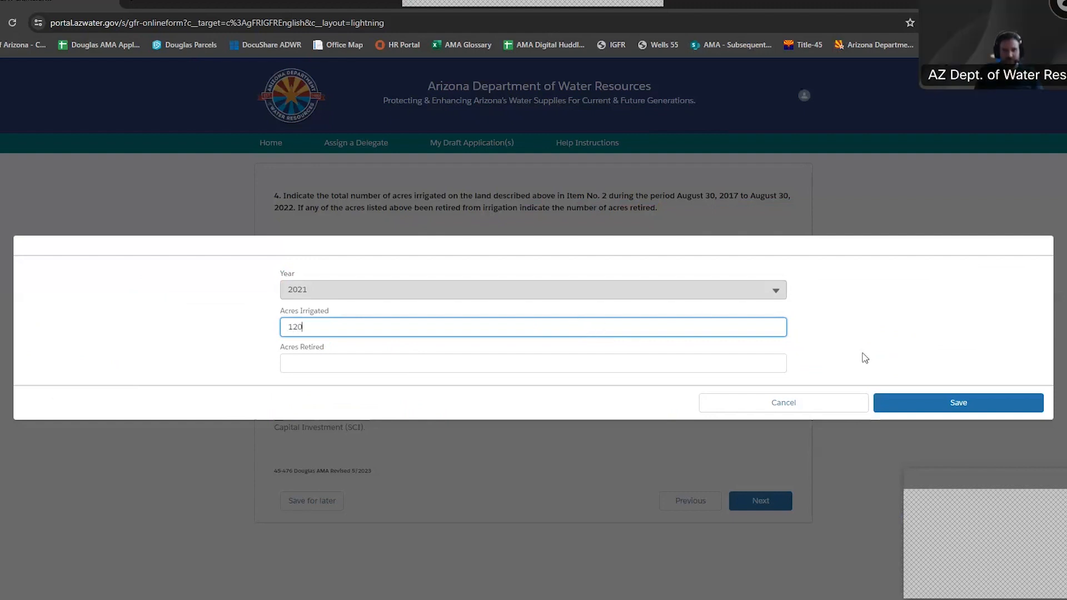
click(900, 402)
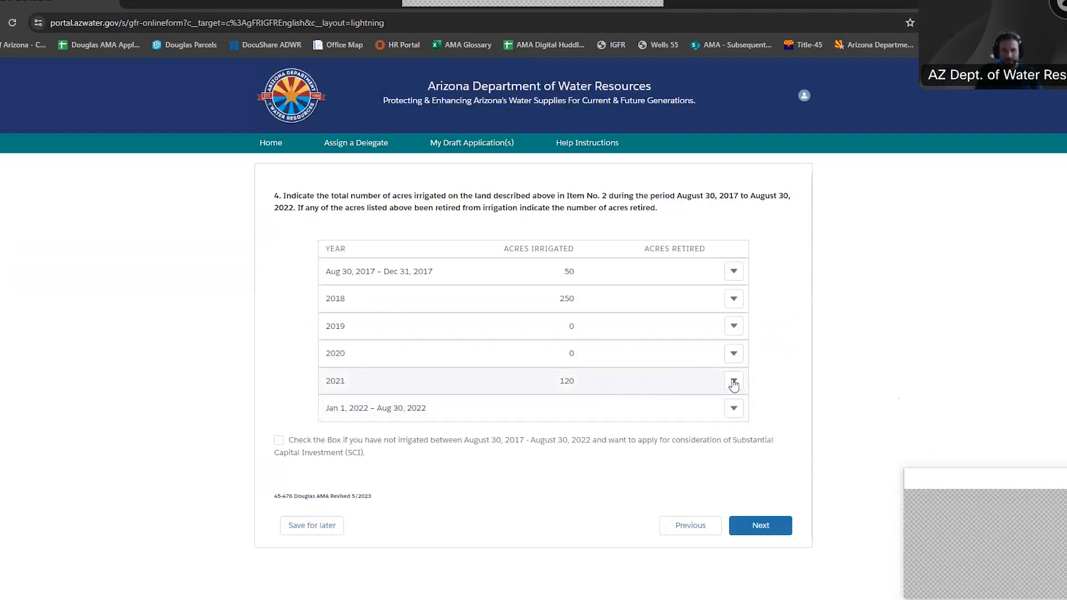
Record 120 acres irrigated for Jan 1, 2022 – Aug 30, 2022 and continue to item 5
click(734, 409)
click(694, 435)
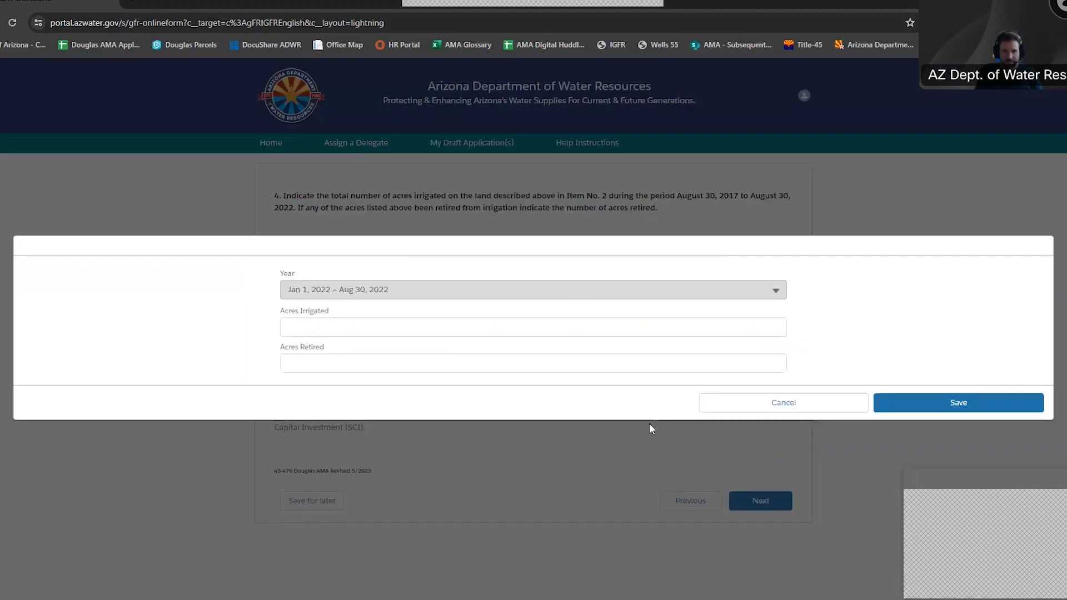
click(444, 334)
text(120)
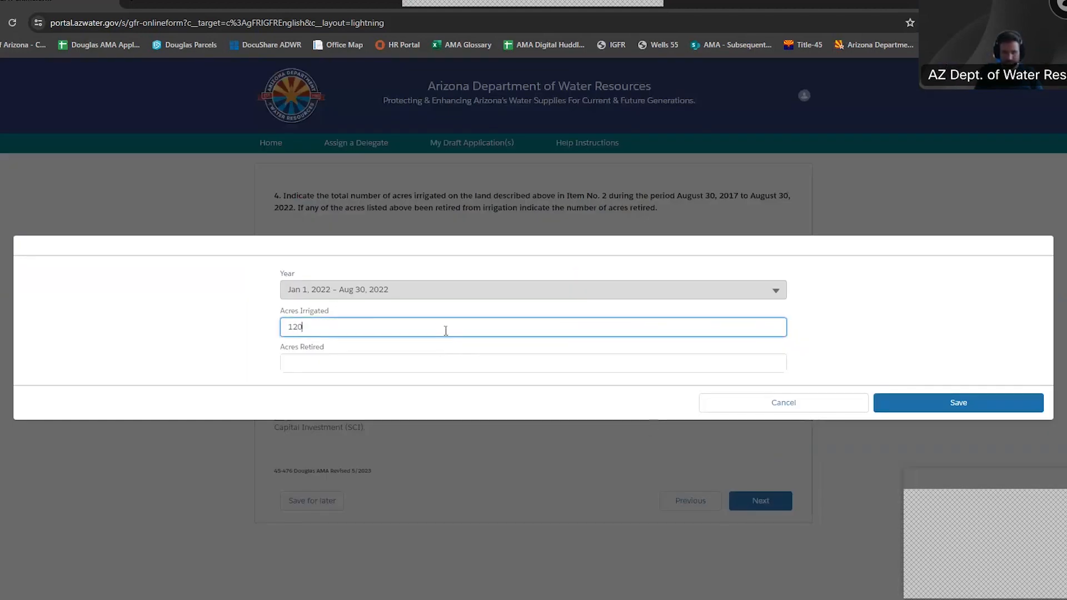
click(902, 413)
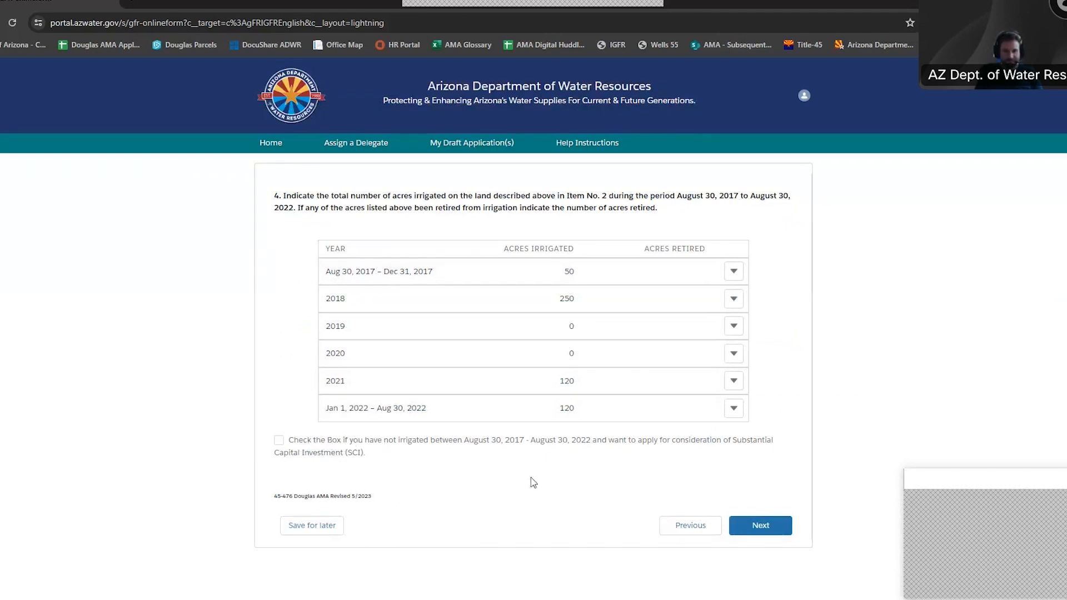
click(763, 527)
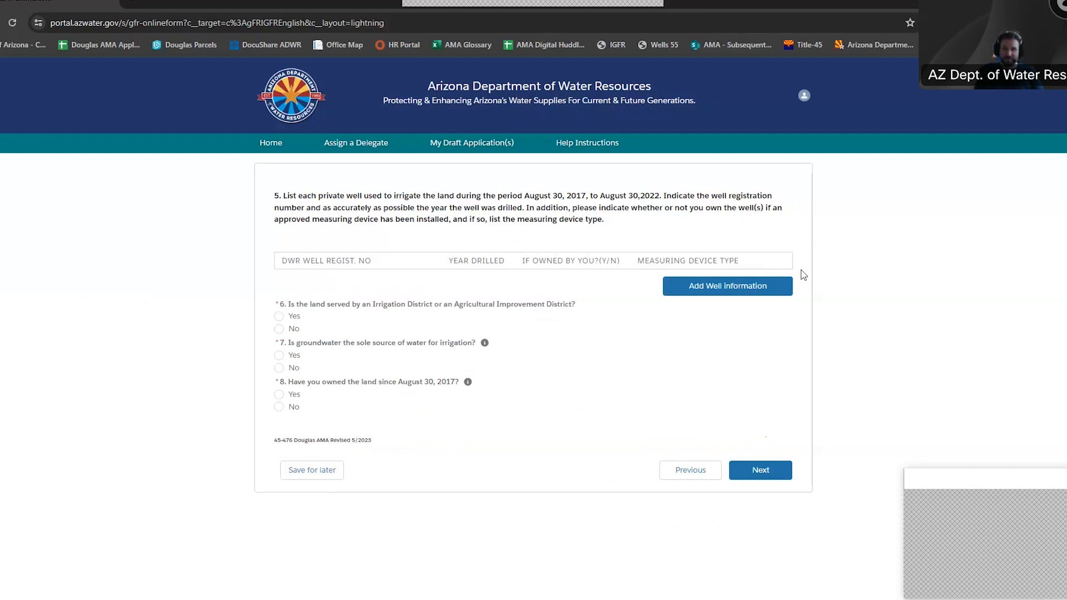
Start a well entry in item 5 with DWR registration number 55-123456 and year drilled 1930
click(728, 290)
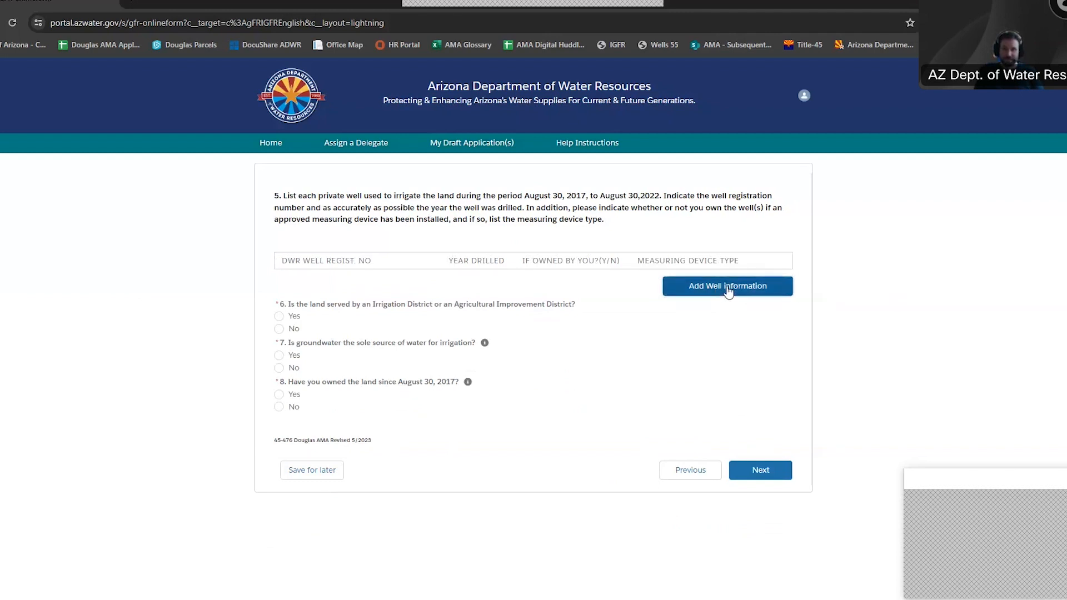
click(409, 309)
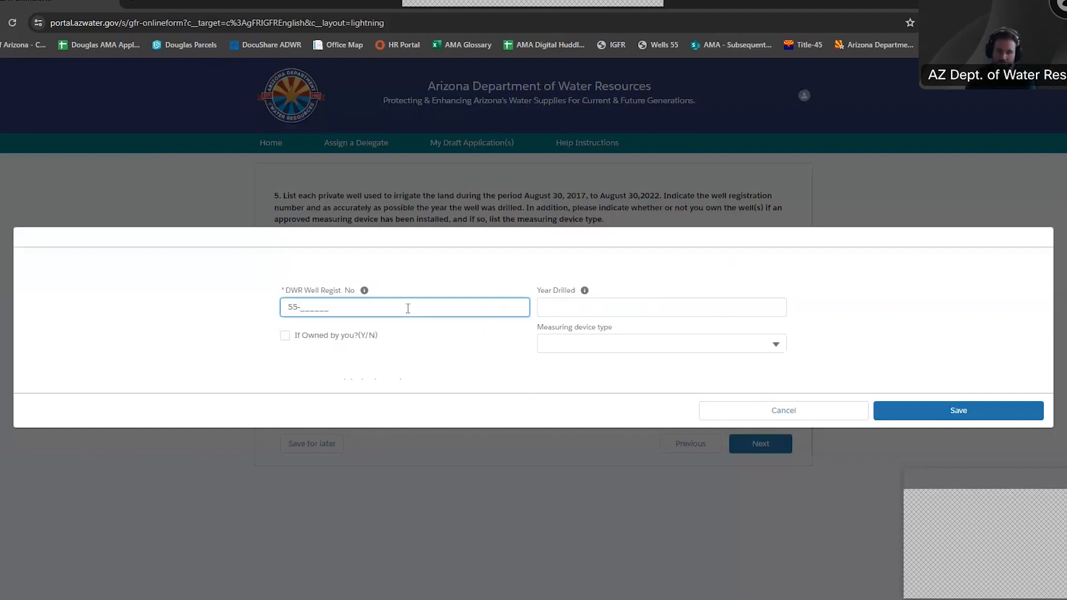
text(123456)
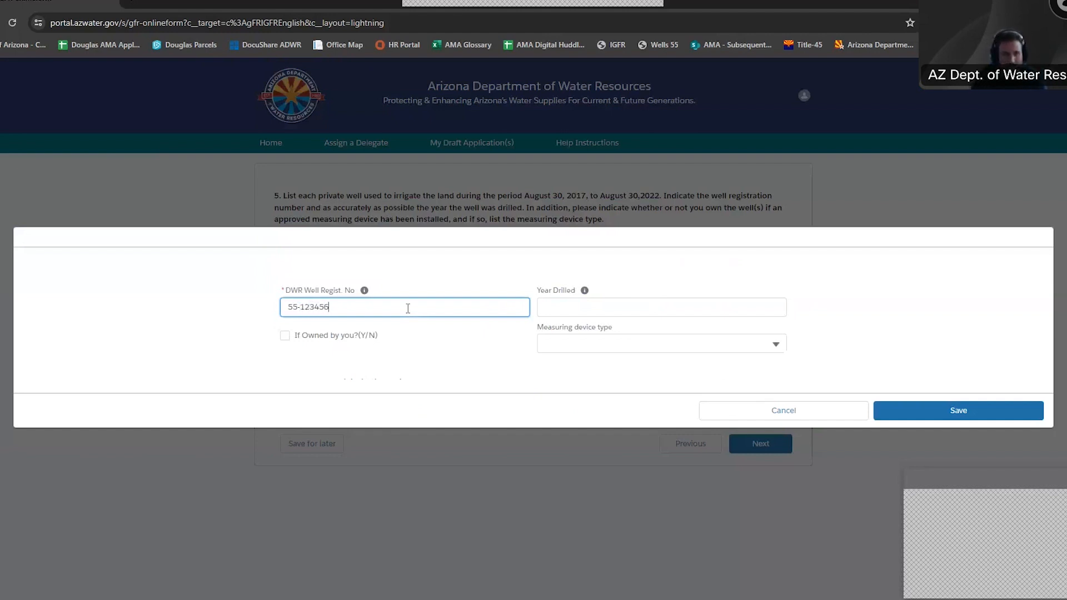
click(586, 311)
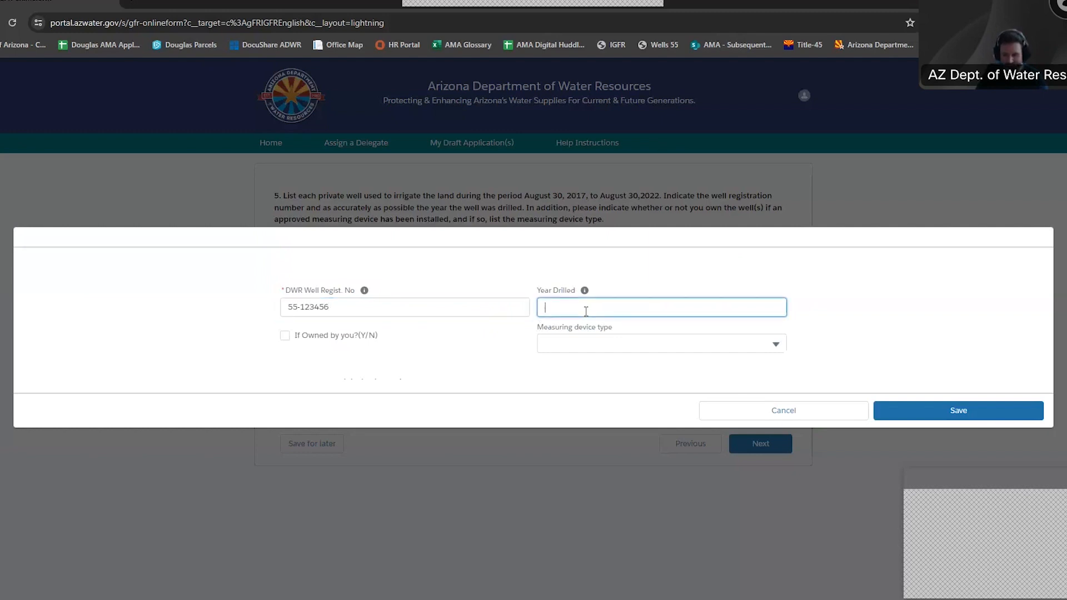
text(1930)
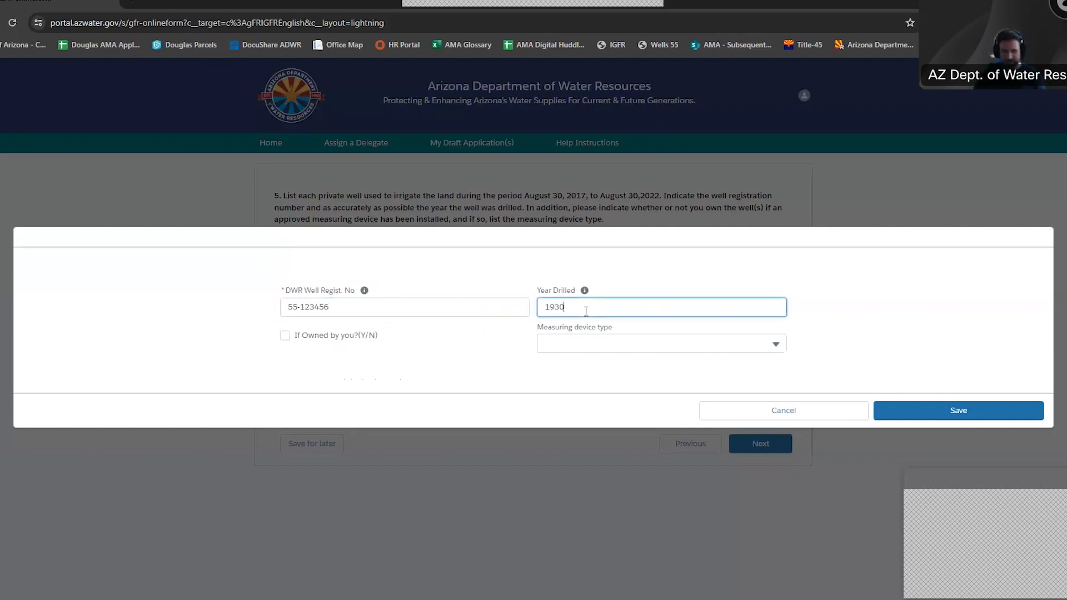
Set the well's measuring device type to Totalizer, mark the well as owned by the applicant, and save the entry
click(778, 346)
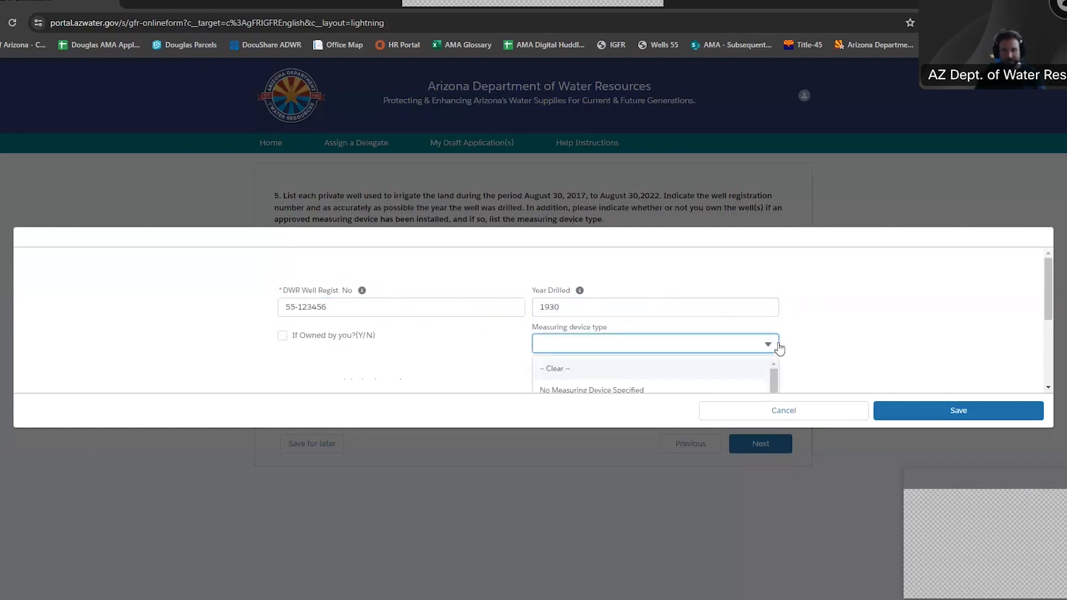
scroll(838, 341, down, 2)
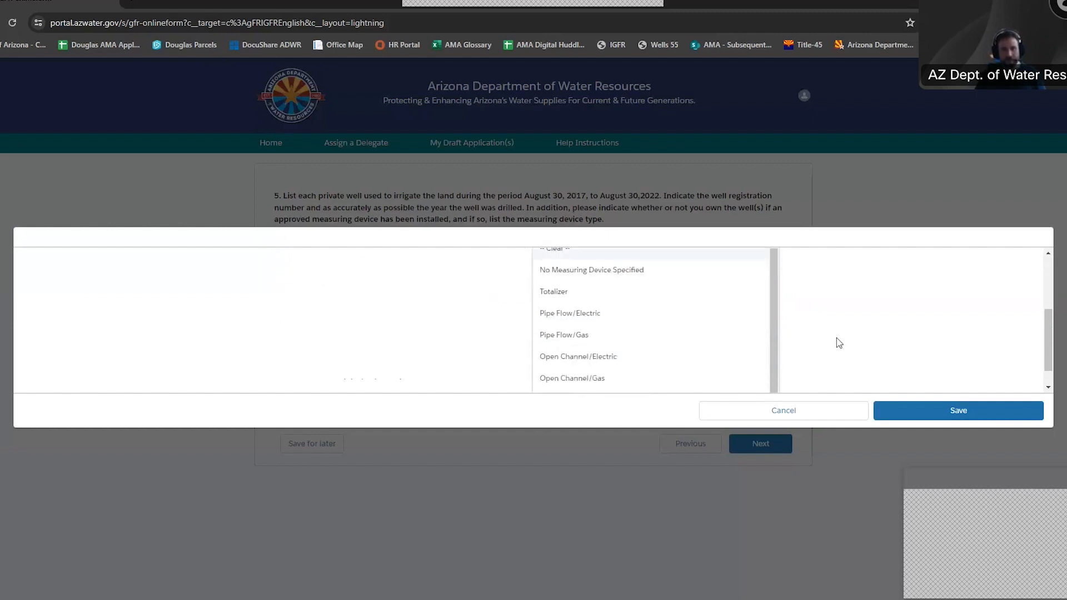
scroll(732, 339, down, 2)
scroll(667, 358, up, 1)
scroll(762, 314, up, 4)
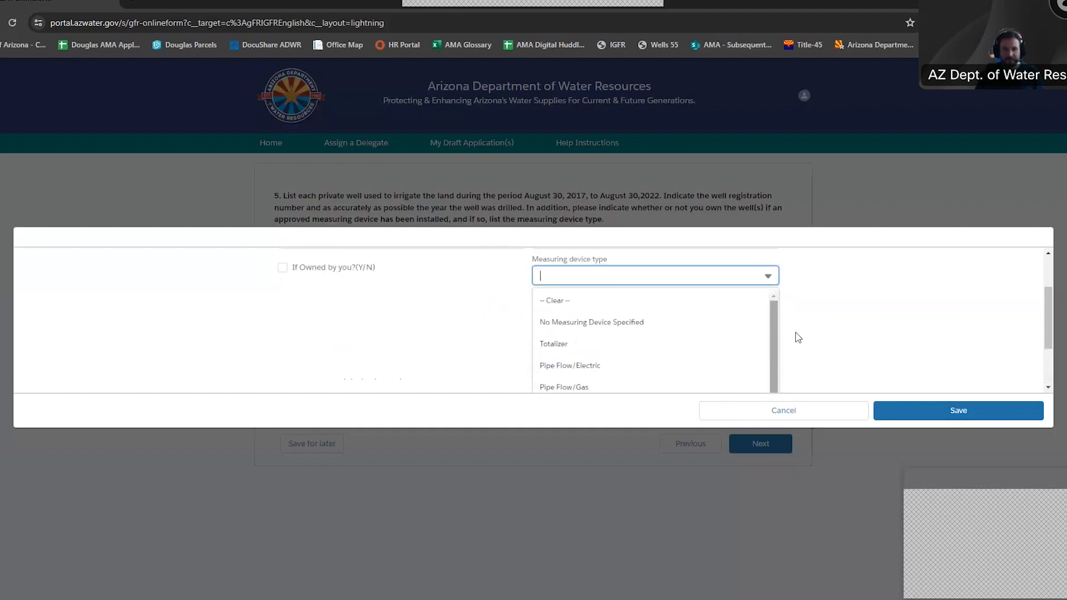
scroll(798, 338, up, 1)
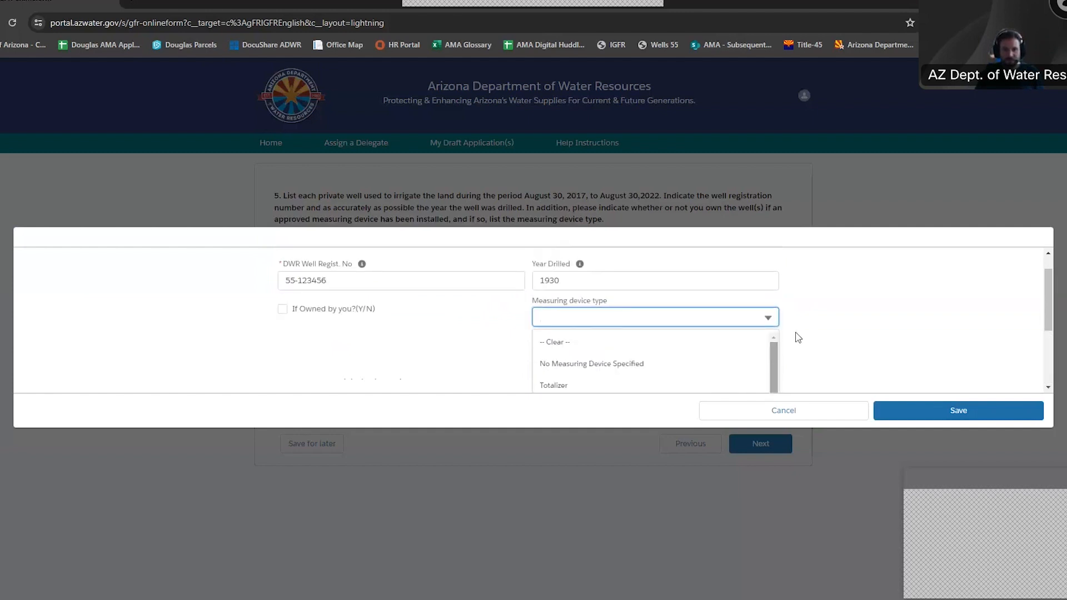
scroll(798, 337, down, 1)
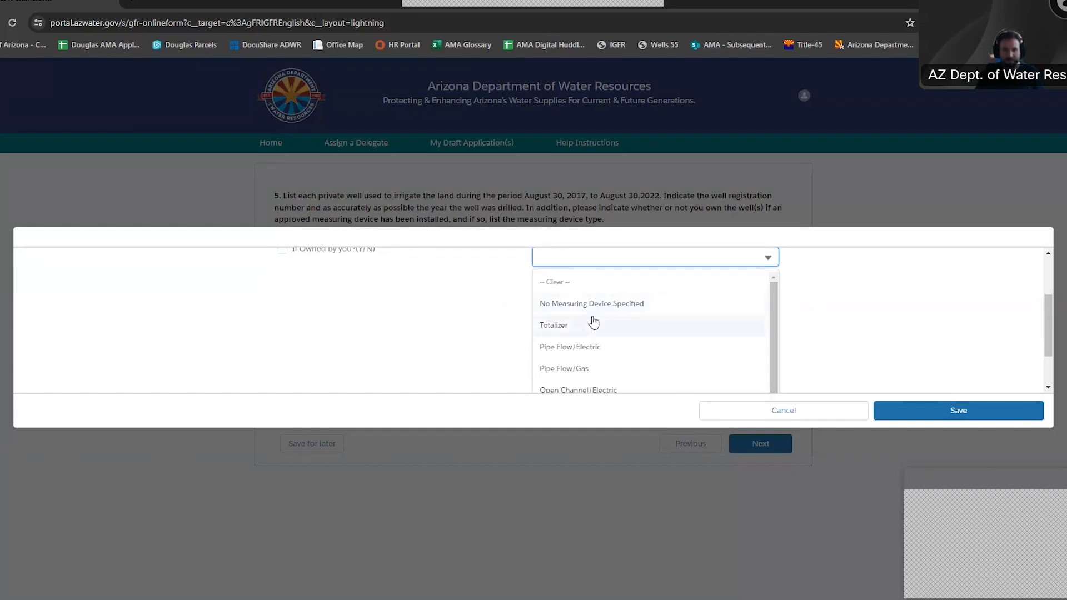
scroll(597, 343, down, 1)
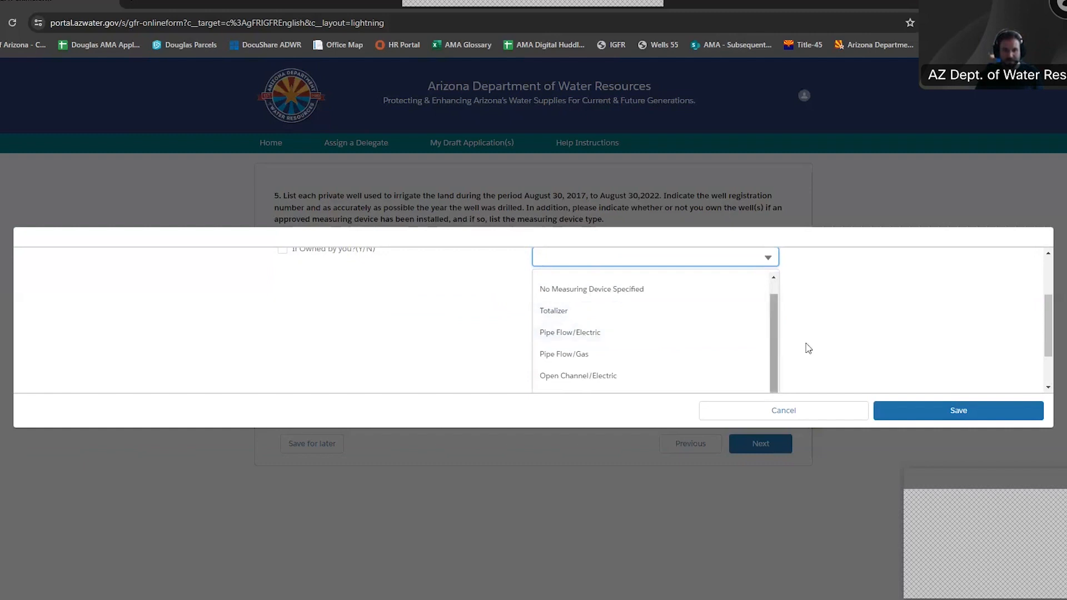
scroll(818, 349, down, 1)
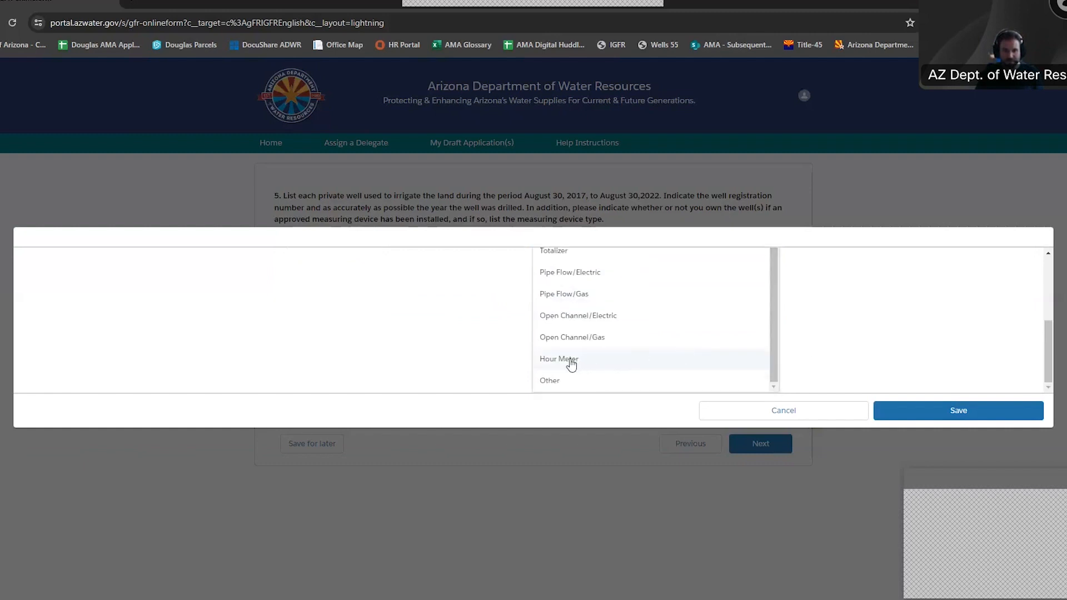
scroll(640, 331, up, 1)
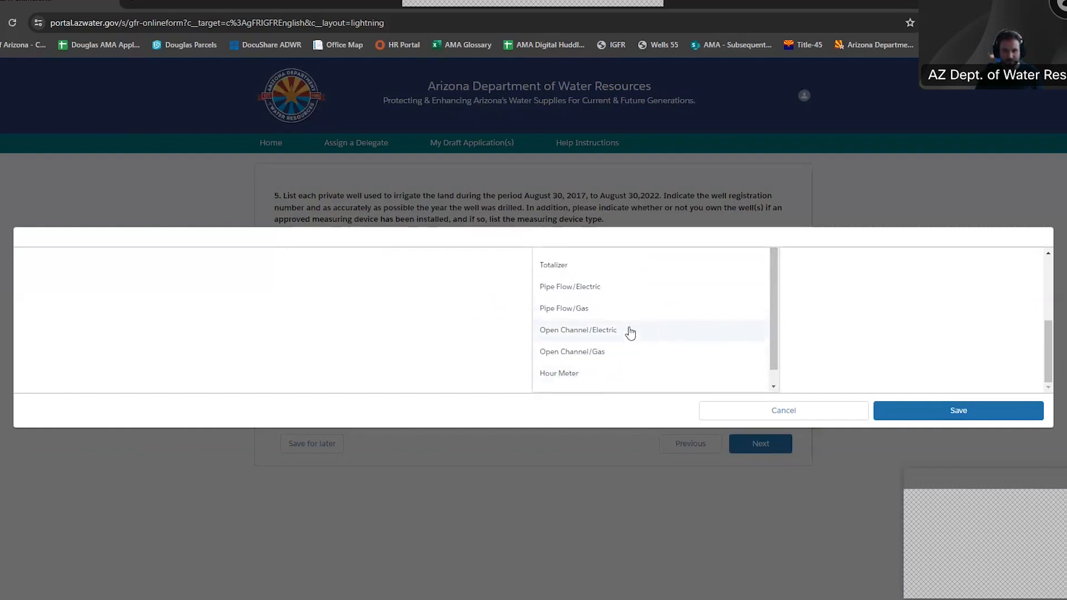
click(561, 270)
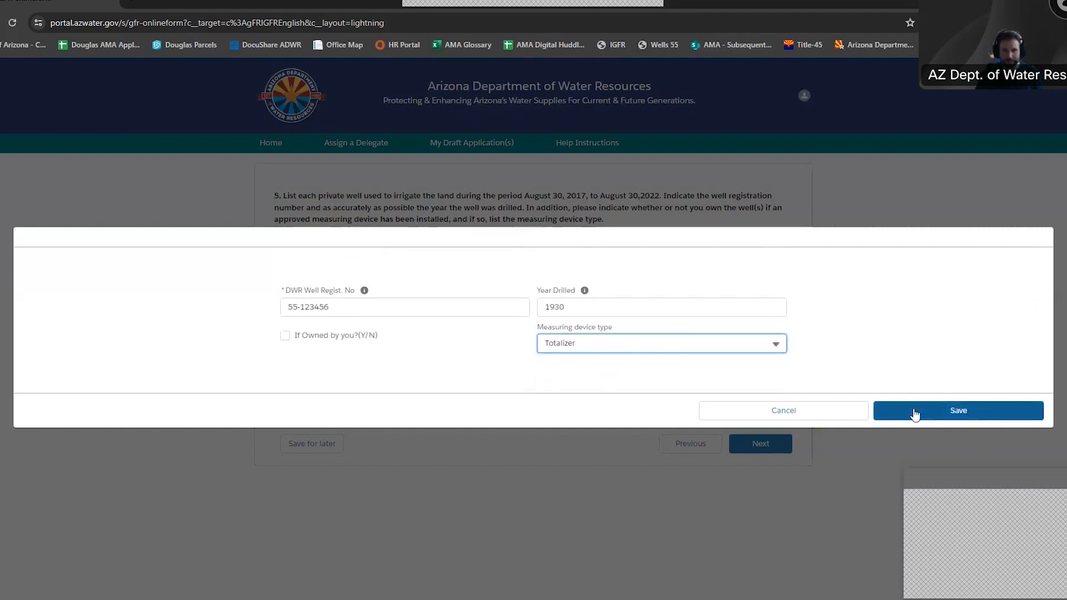
click(286, 336)
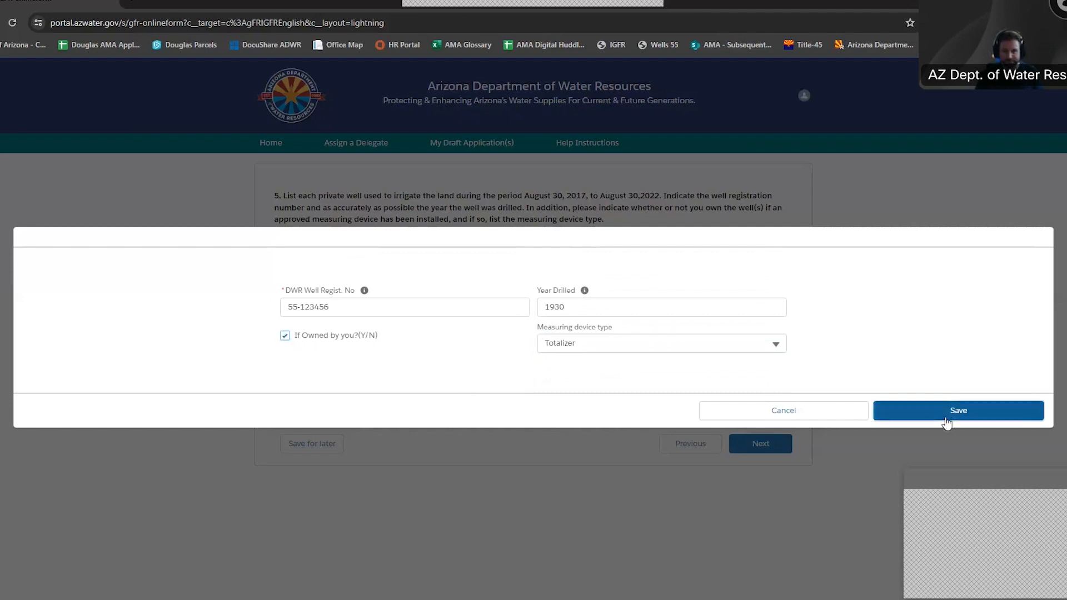
click(947, 411)
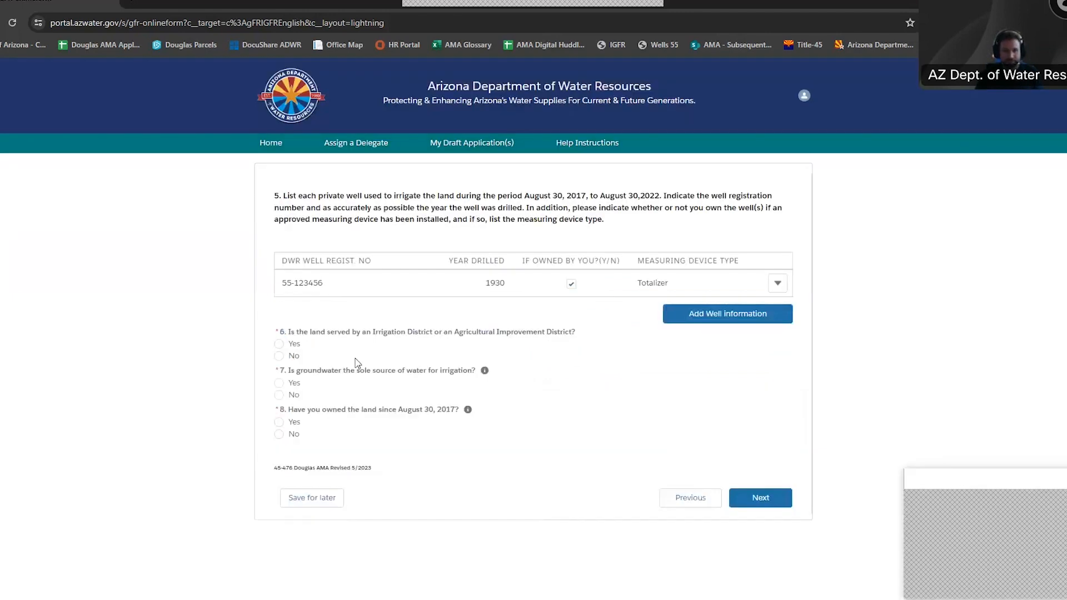
click(779, 284)
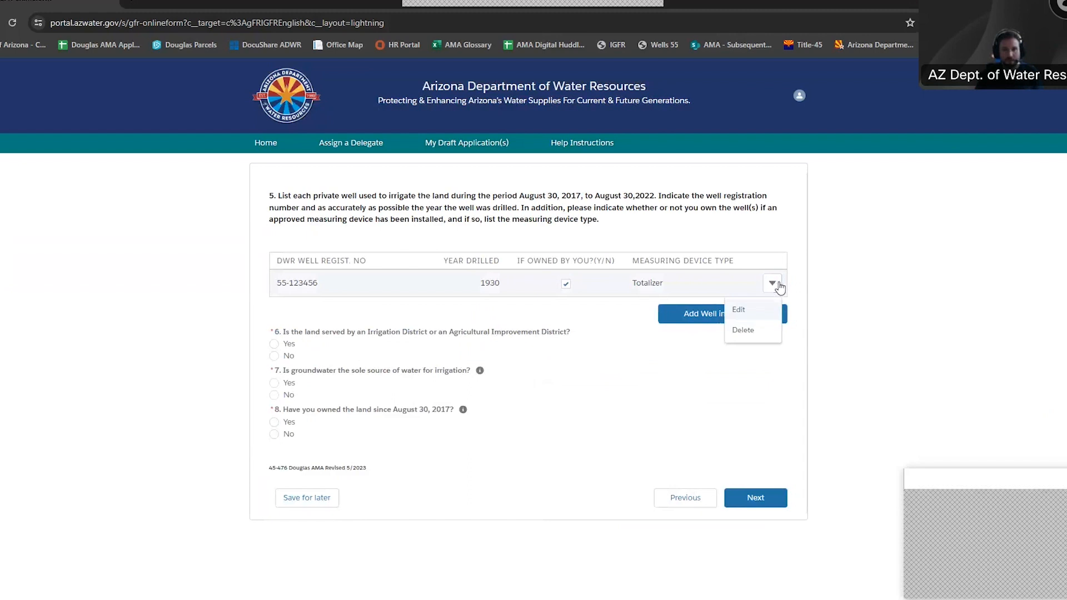
click(745, 310)
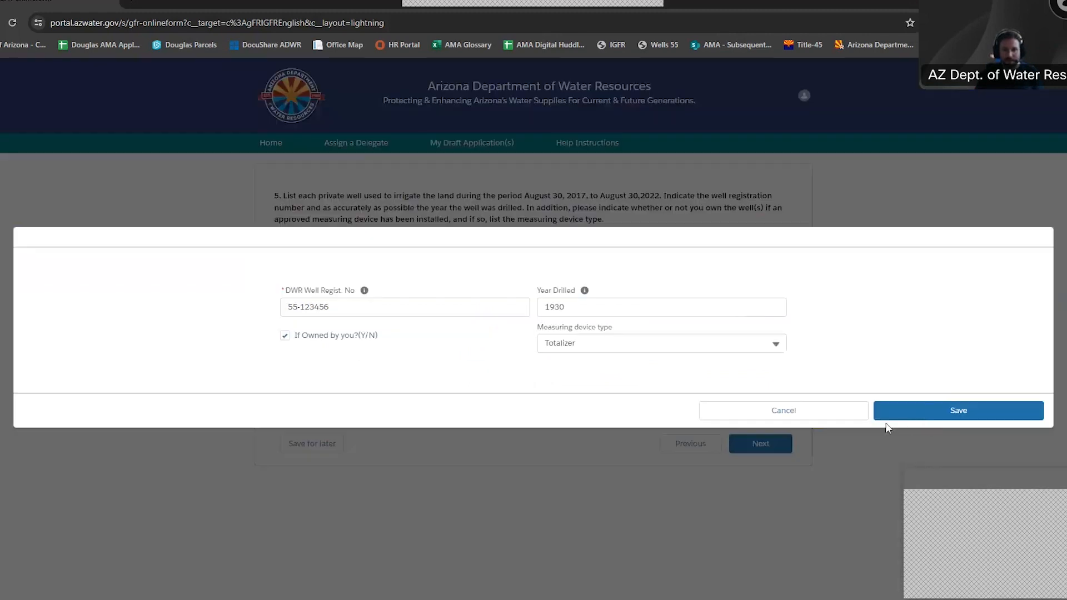
click(821, 411)
Start a second well entry with DWR registration number 55-654023 and year drilled 1930
click(739, 326)
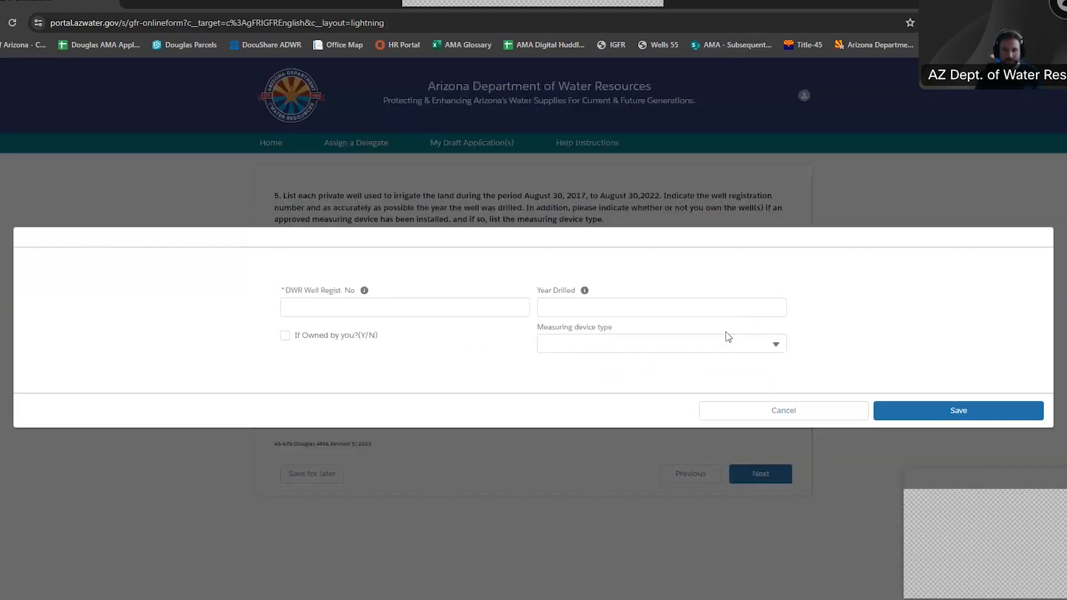
click(456, 305)
text(654023)
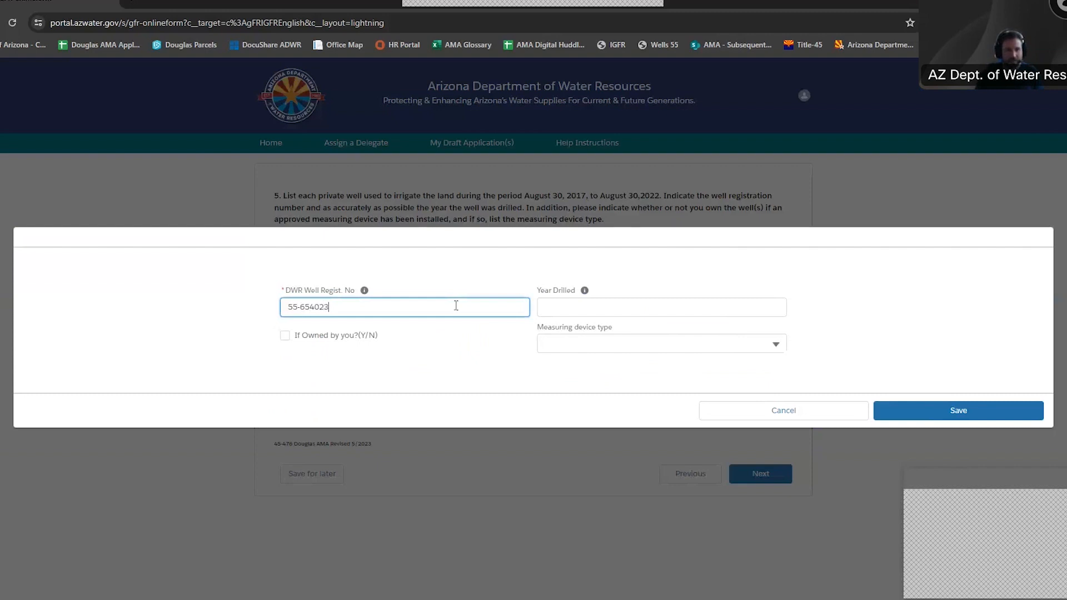
click(560, 313)
text(19)
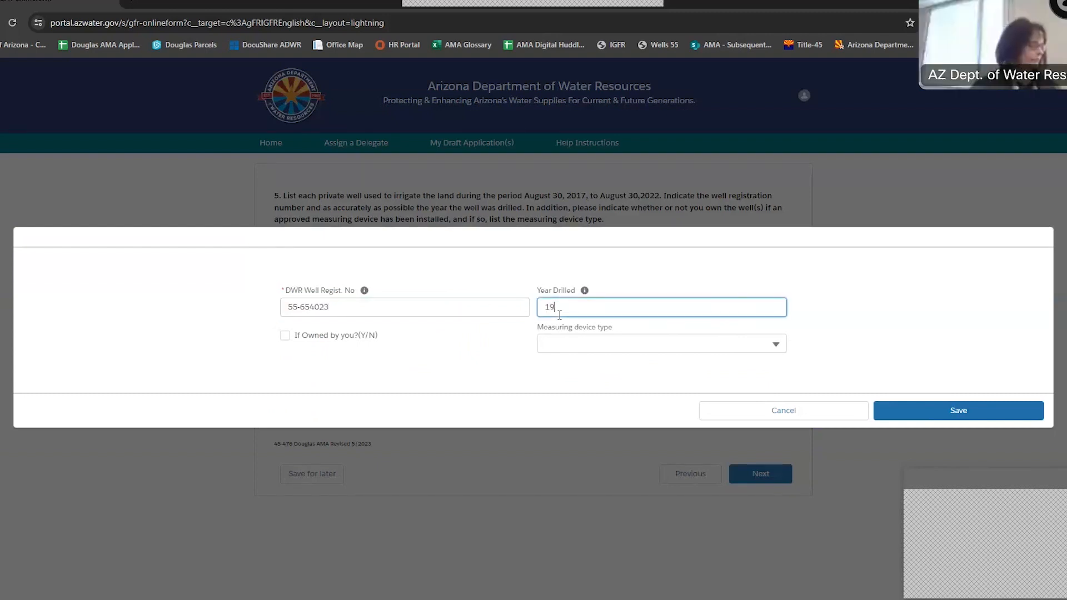
text(30)
Set the second well to No Measuring Device Specified, mark it as owned by the applicant, and save the entry
click(774, 344)
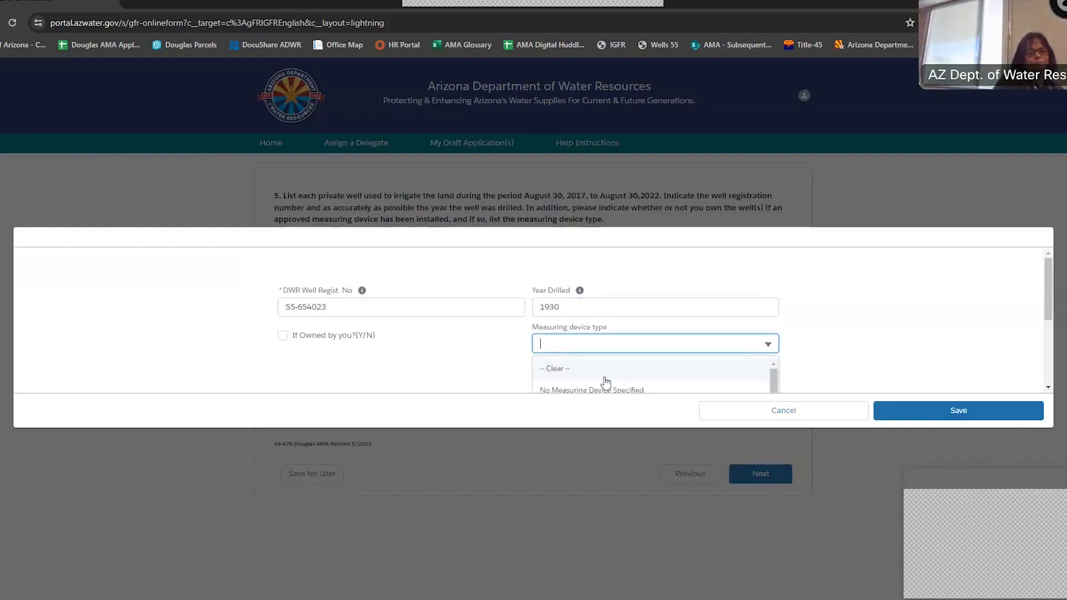
click(598, 390)
click(285, 336)
click(949, 410)
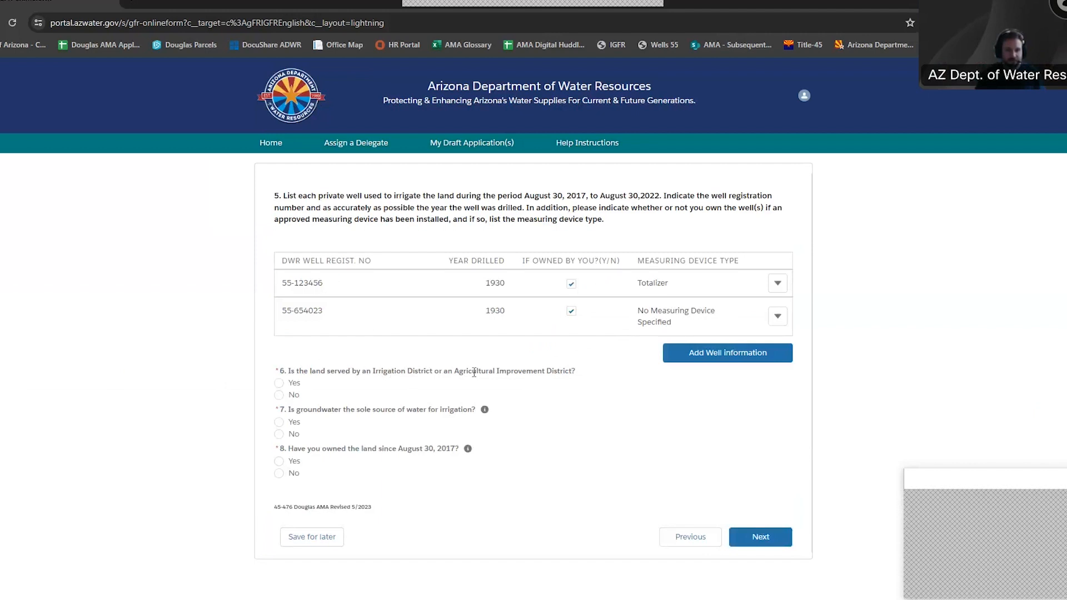
Answer Yes to item 6 on irrigation district service and enter Elfrida Irrigation District as the district
click(280, 396)
click(279, 383)
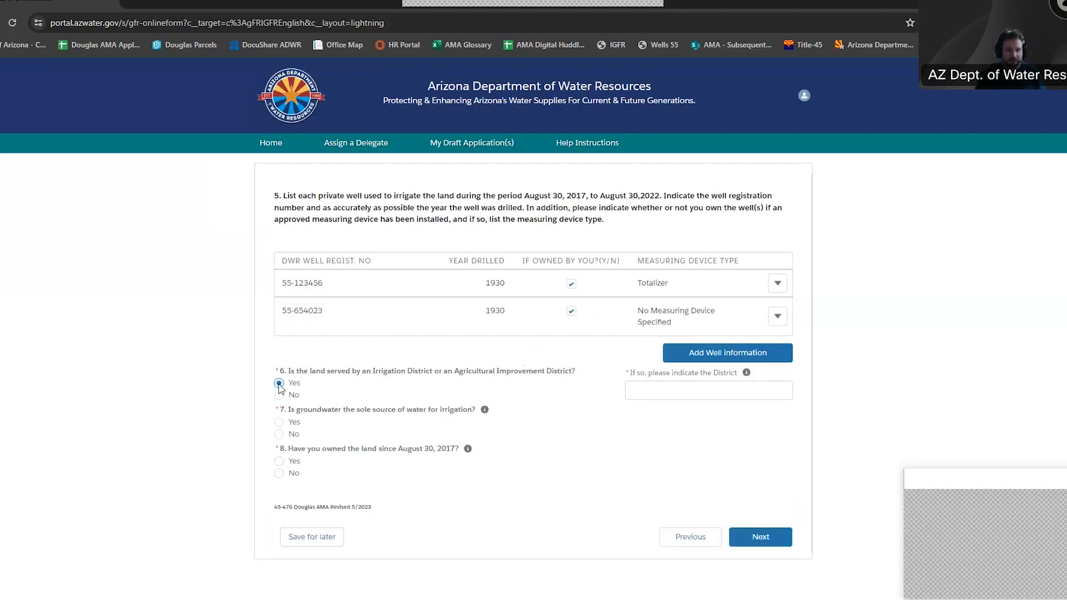
click(658, 392)
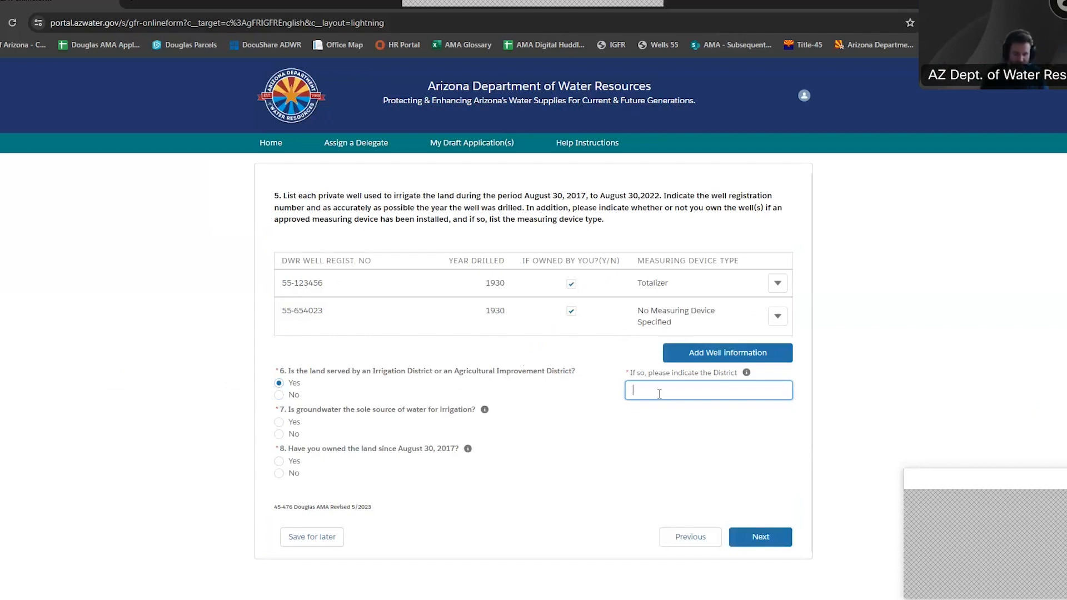
text(E)
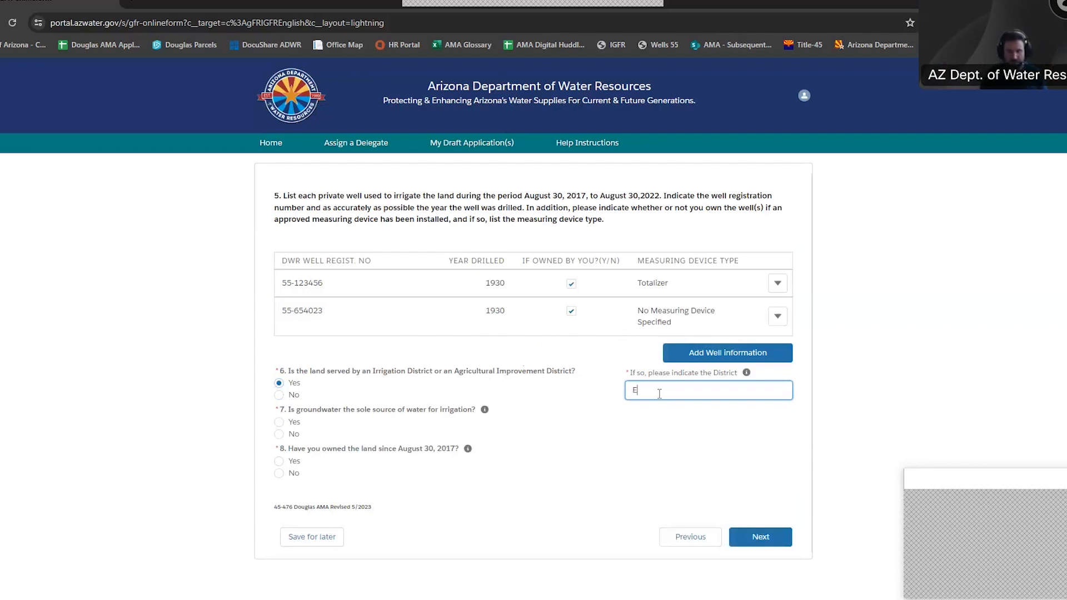
text(lfrida irrigation District)
click(632, 433)
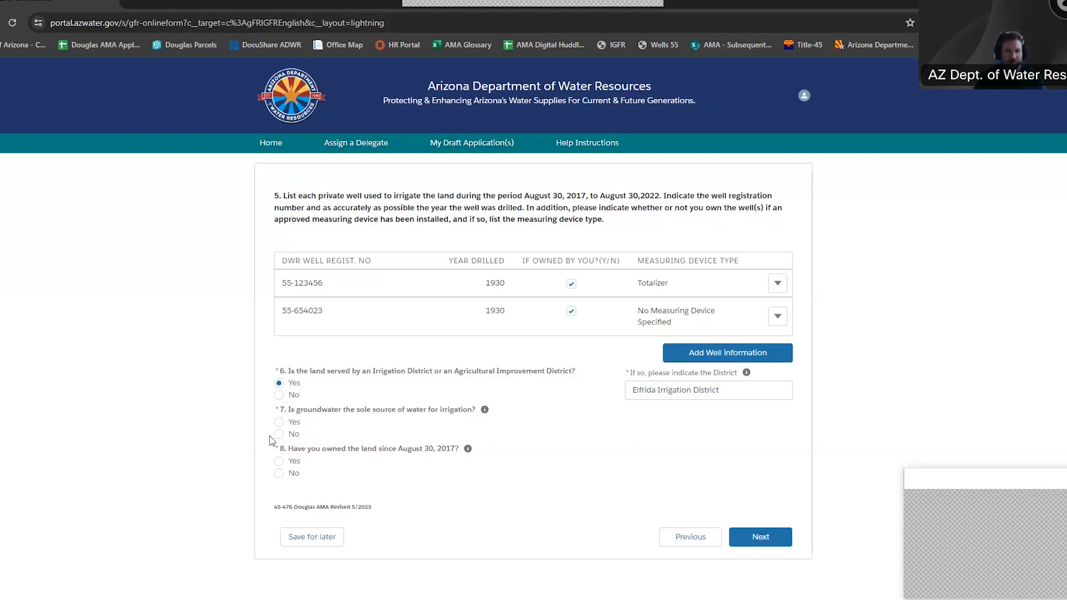
Try No for item 7 on groundwater being the sole irrigation source, then settle on Yes
click(279, 424)
click(279, 435)
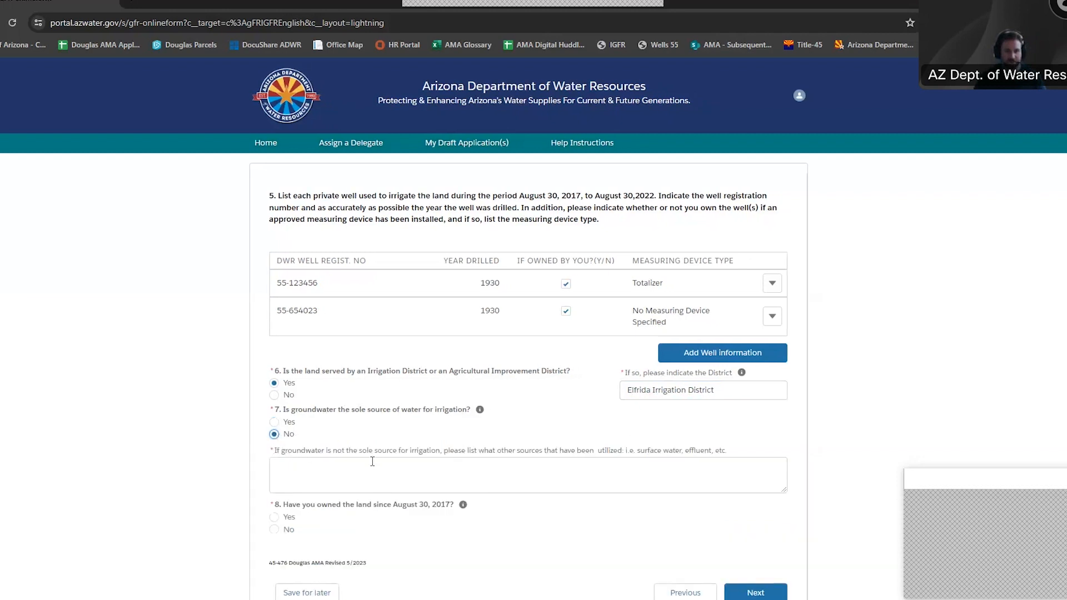
click(373, 470)
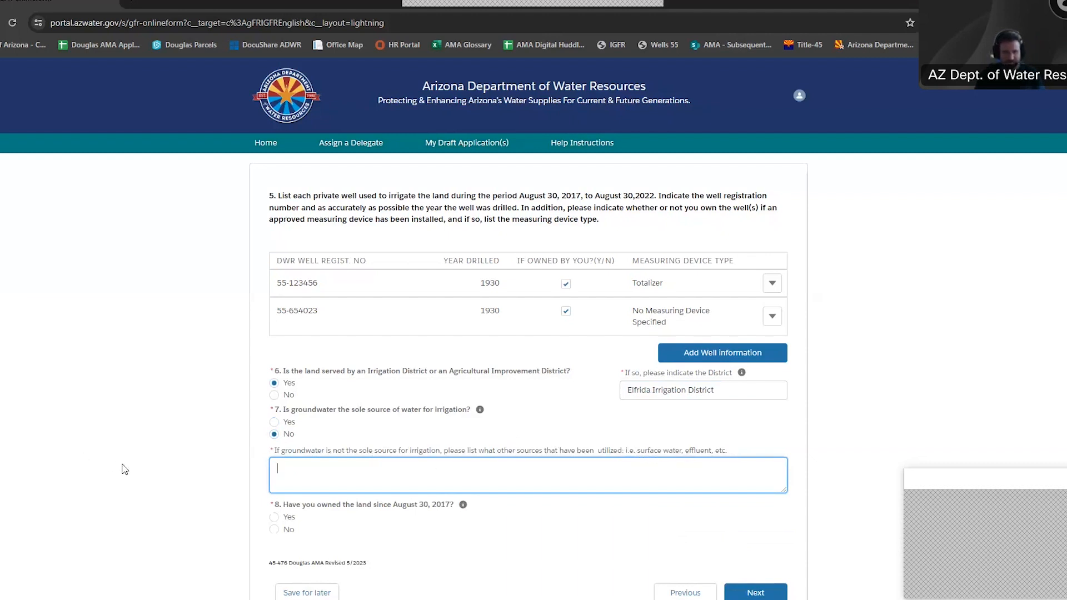
click(274, 423)
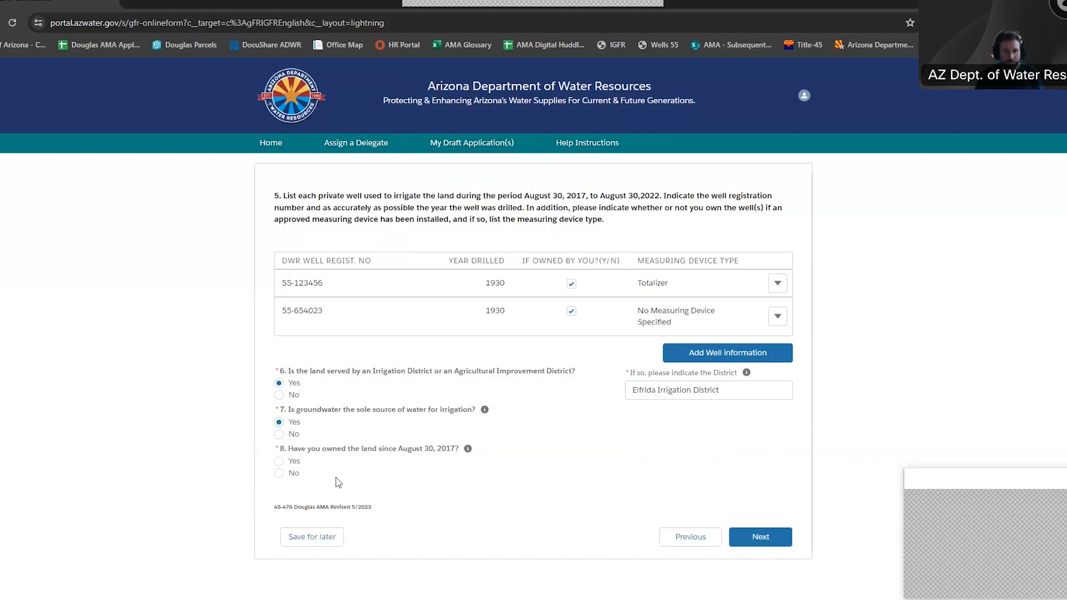
Answer Yes to item 8 on owning the land since August 30, 2017, and continue to the crops page
click(279, 466)
click(279, 473)
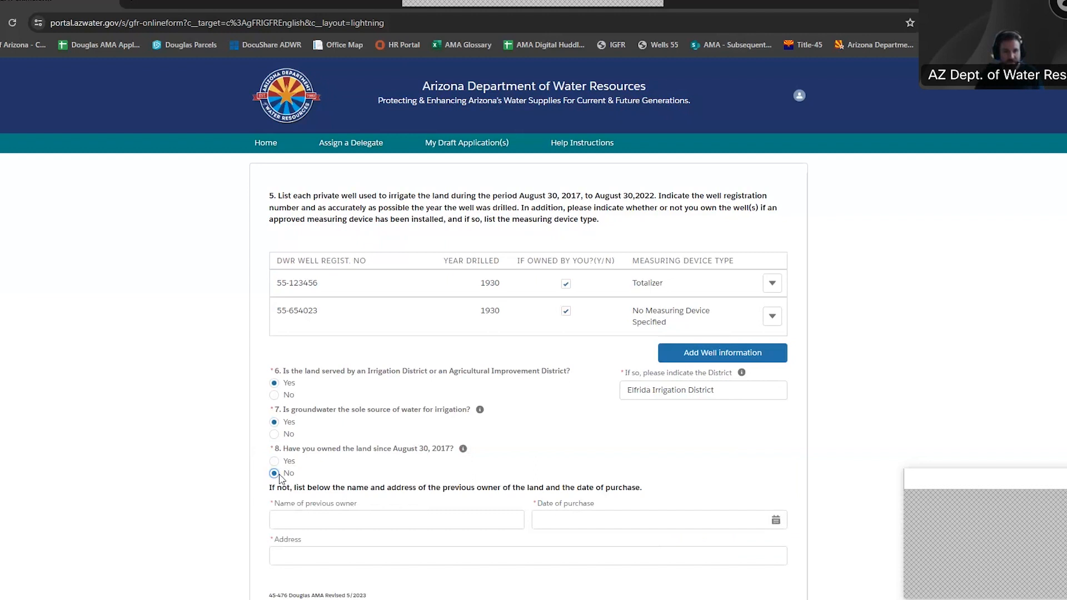
scroll(347, 519, down, 1)
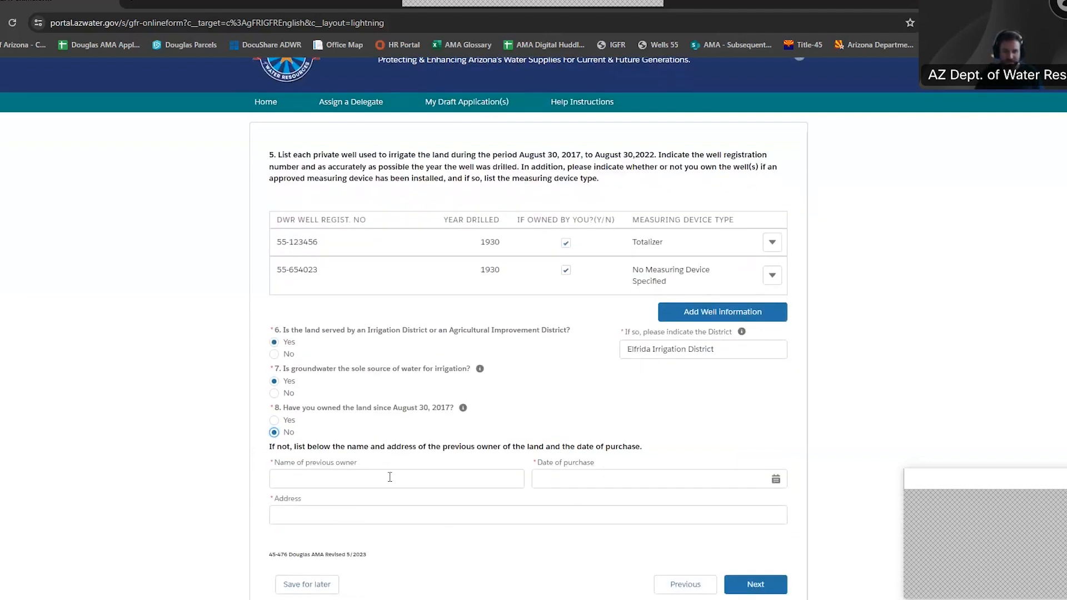
click(275, 421)
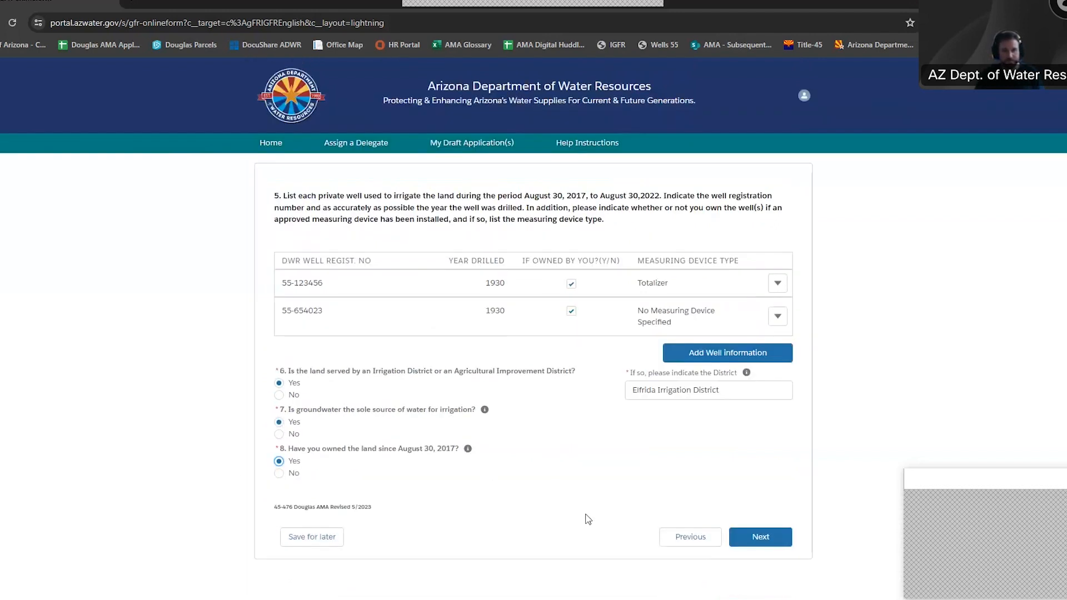
click(760, 536)
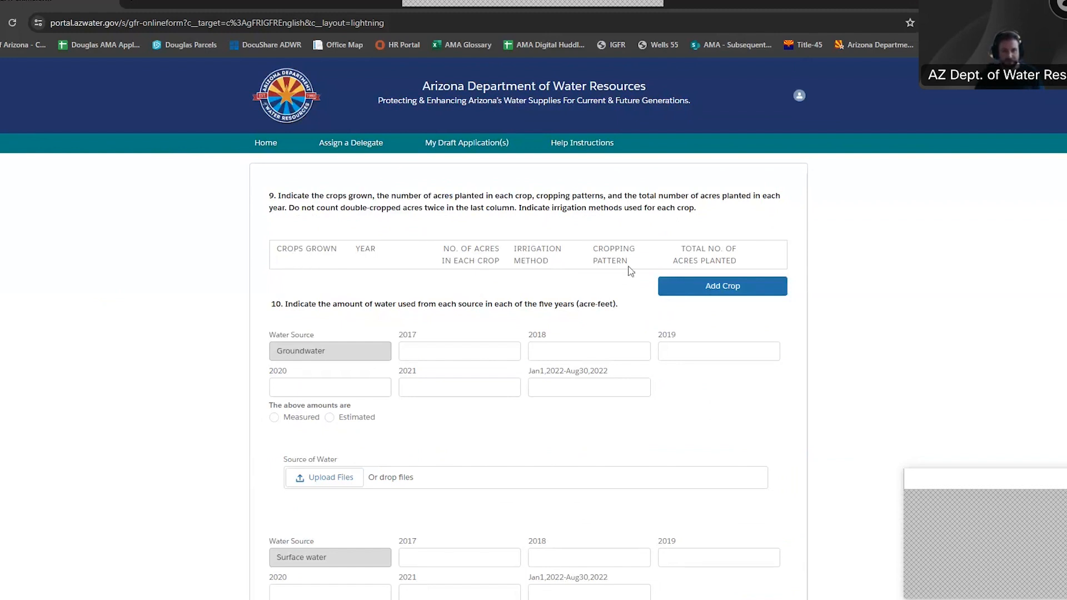
Start a crop entry in item 9 for Maize with the date 10-09-2019
click(726, 287)
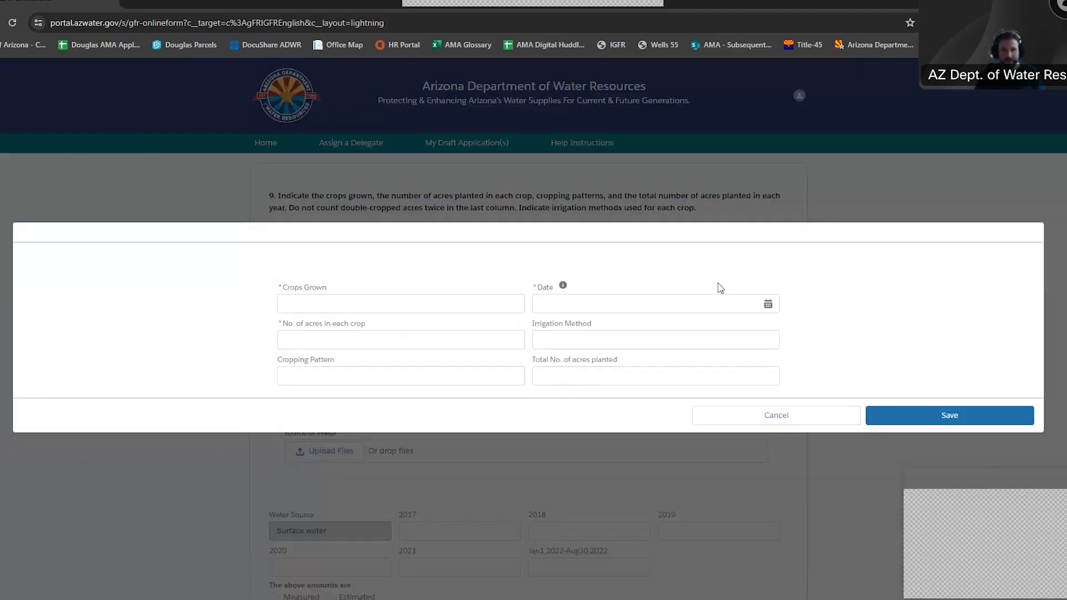
click(393, 303)
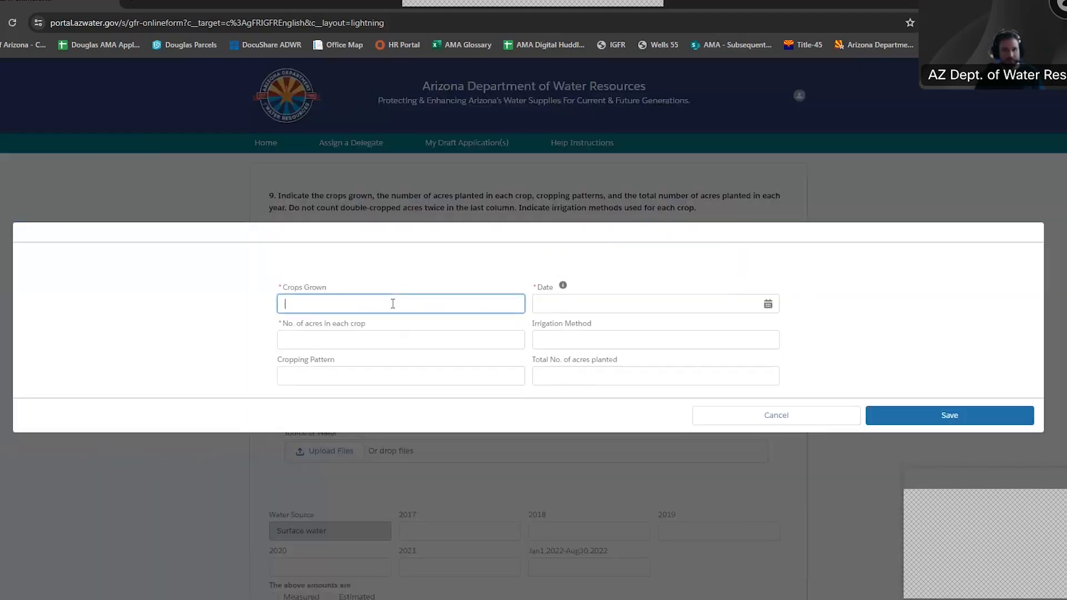
text(Maize)
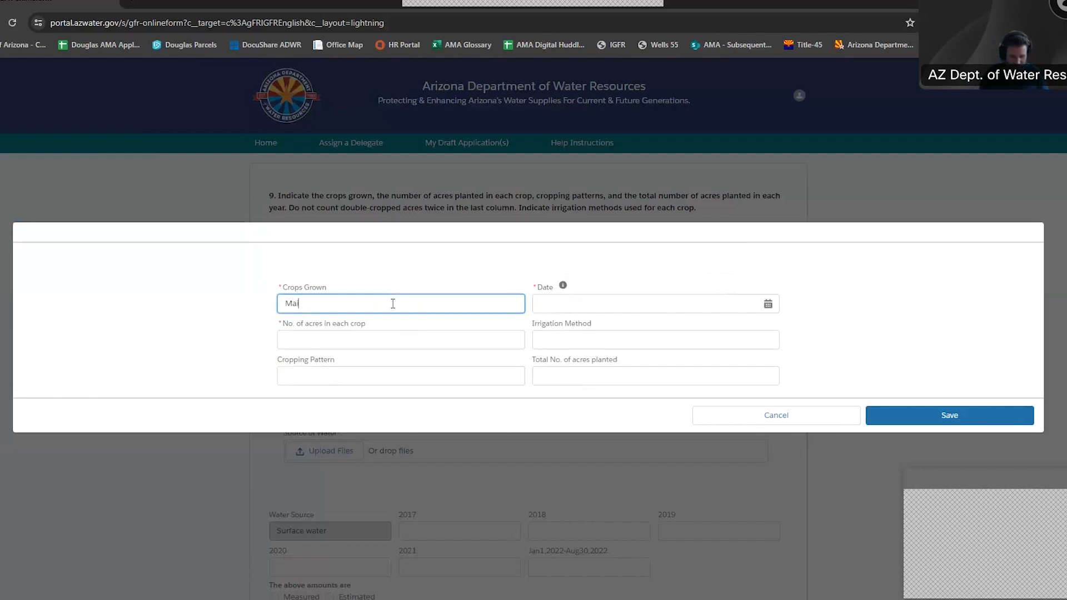
click(768, 304)
scroll(634, 318, up, 2)
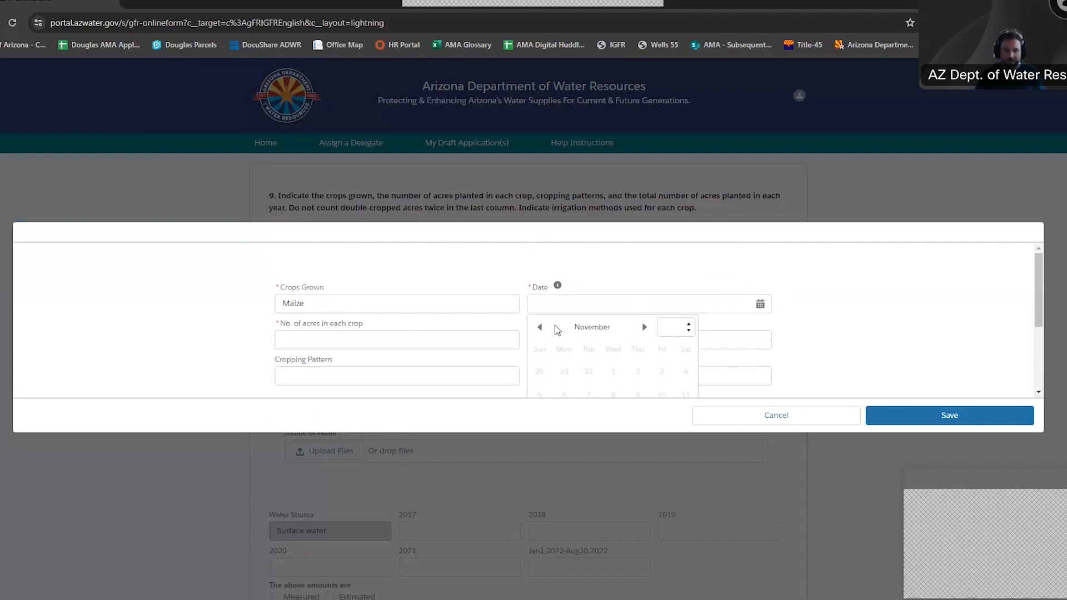
click(541, 328)
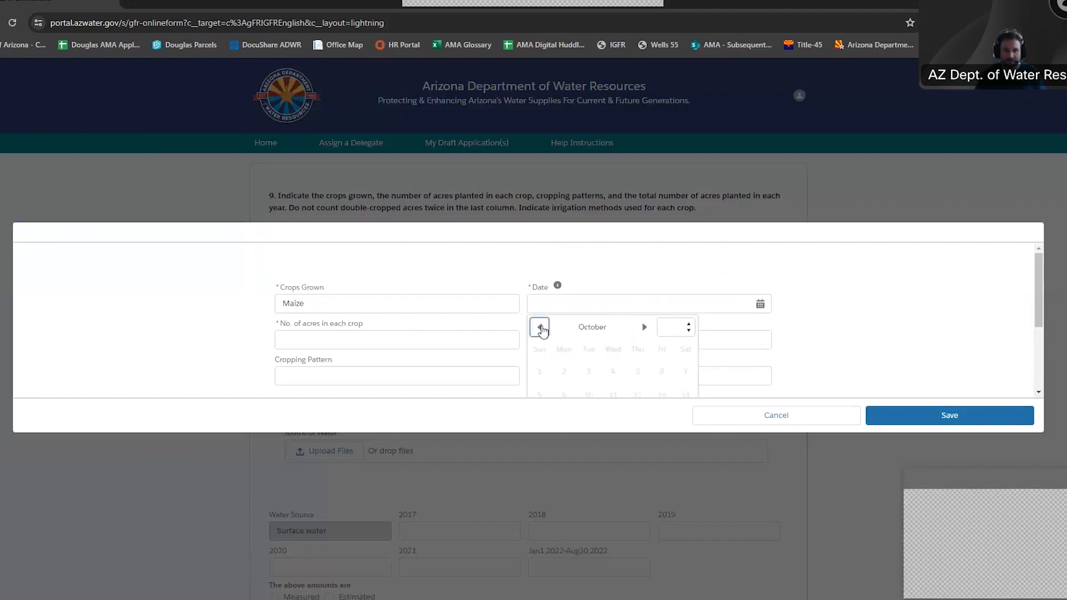
click(674, 331)
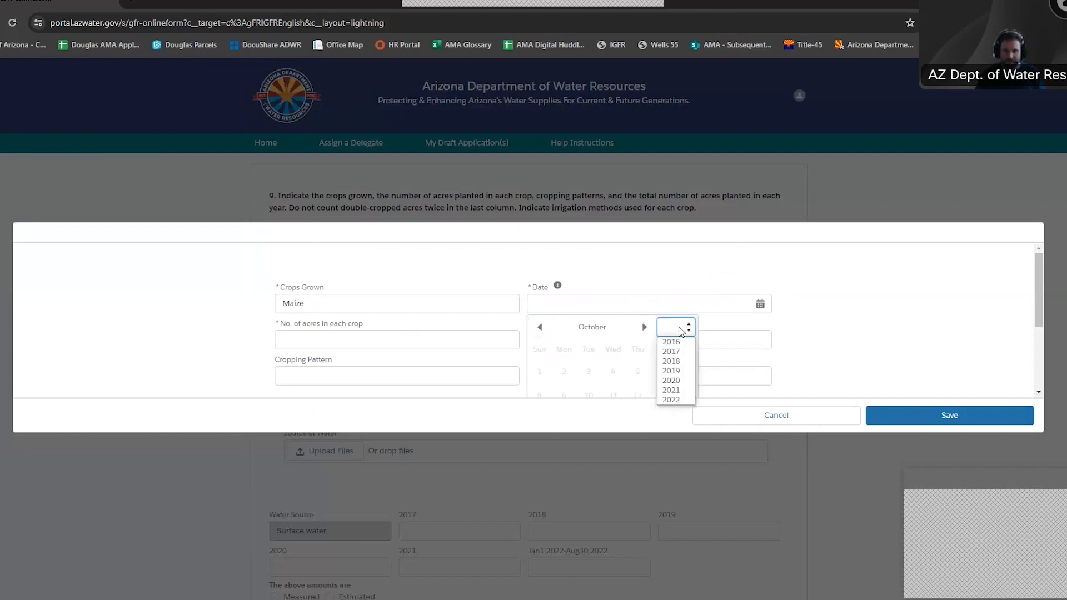
click(675, 372)
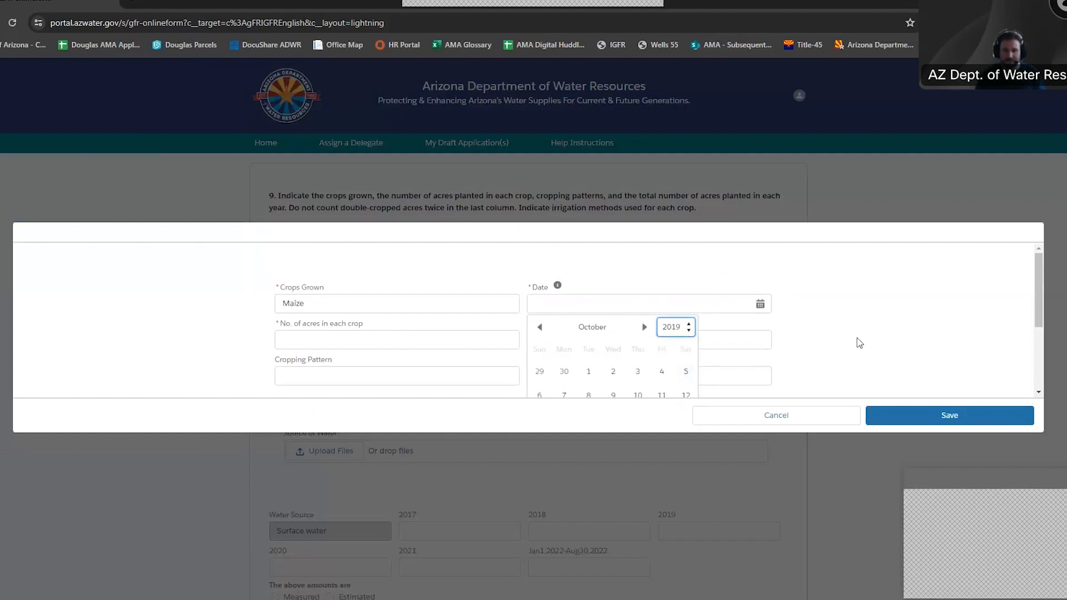
scroll(800, 344, down, 1)
click(614, 336)
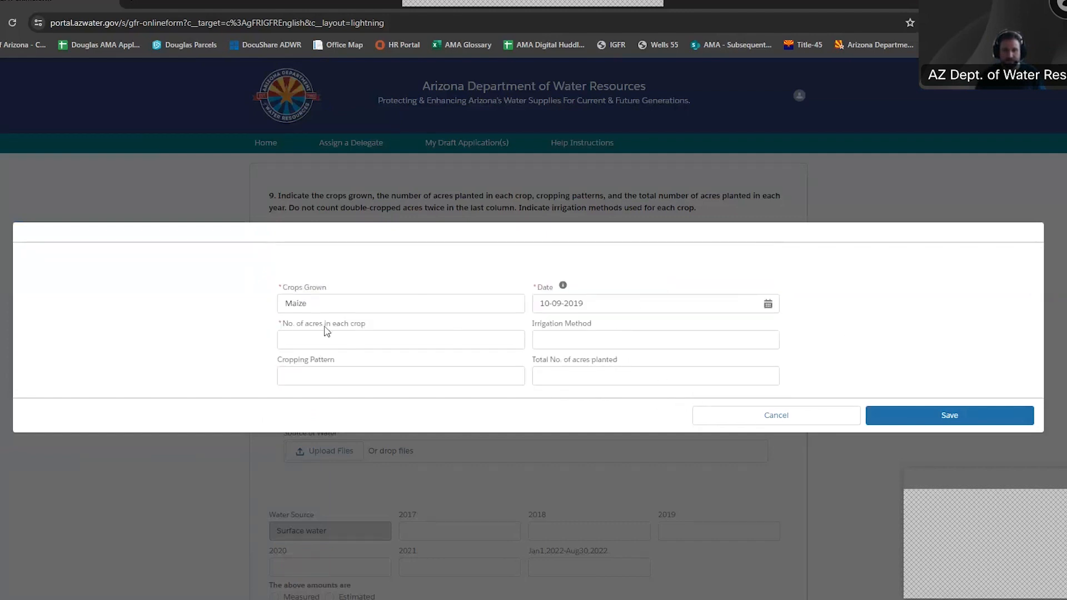
Set the maize crop to 120 acres with the irrigation method "Drip, Pivot, sprinkler"
click(362, 339)
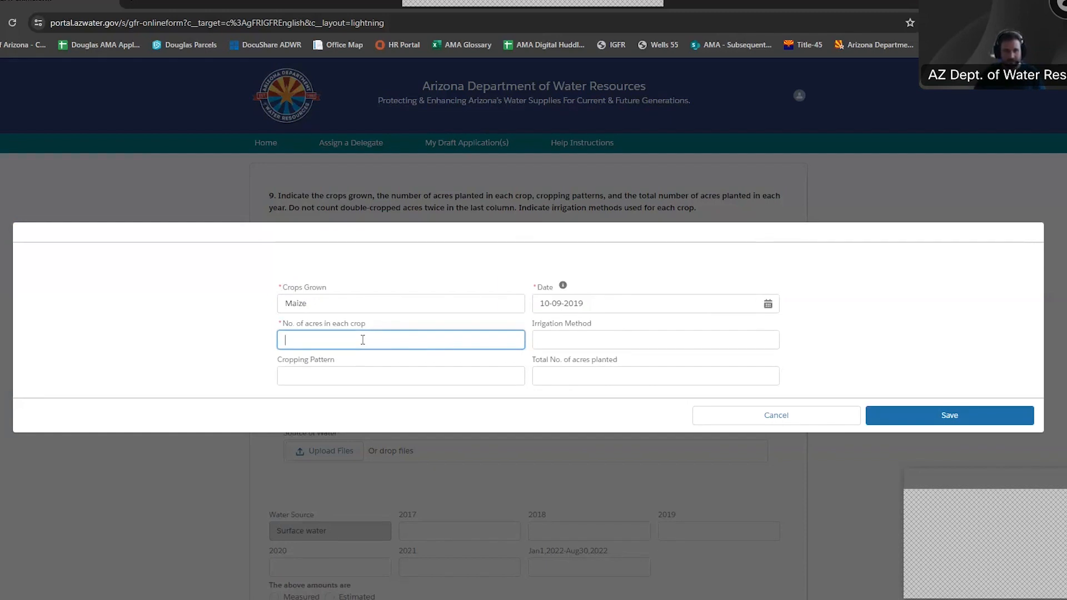
text(120)
click(570, 342)
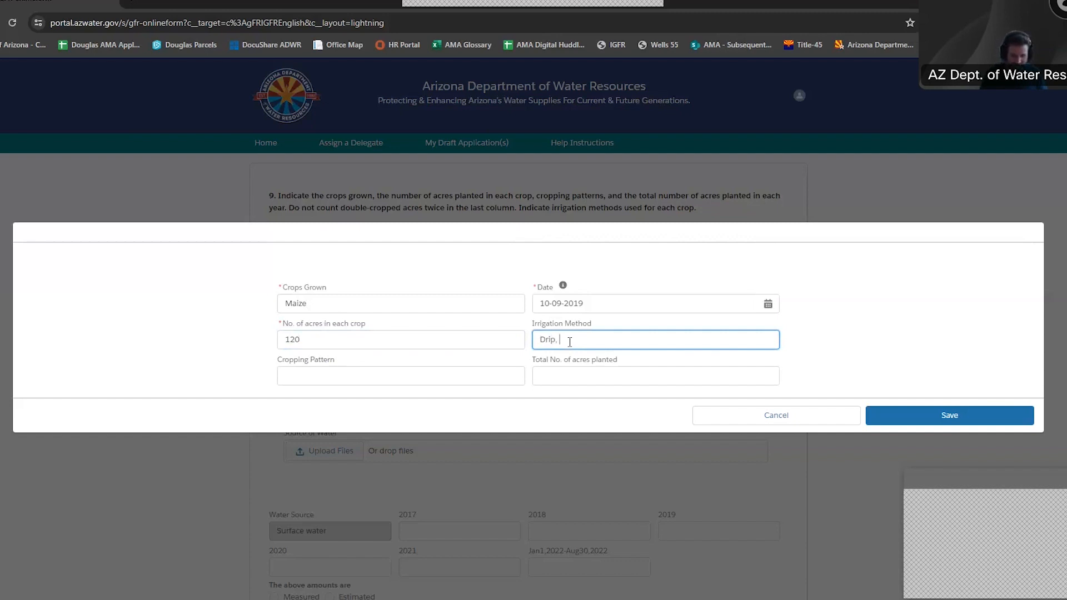
text(Drip, Pivot, sprinkler)
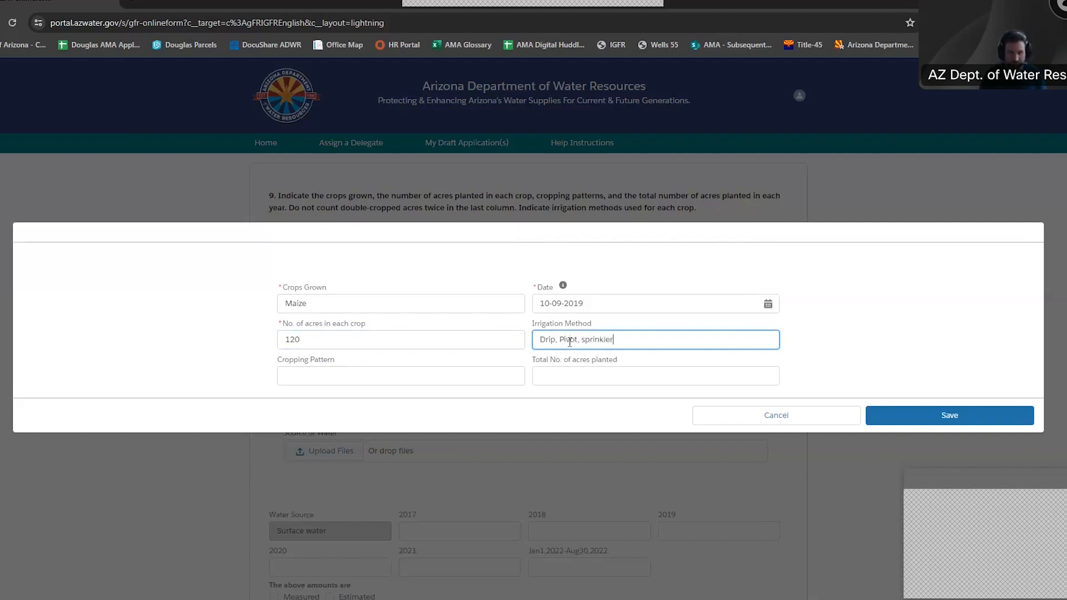
click(850, 340)
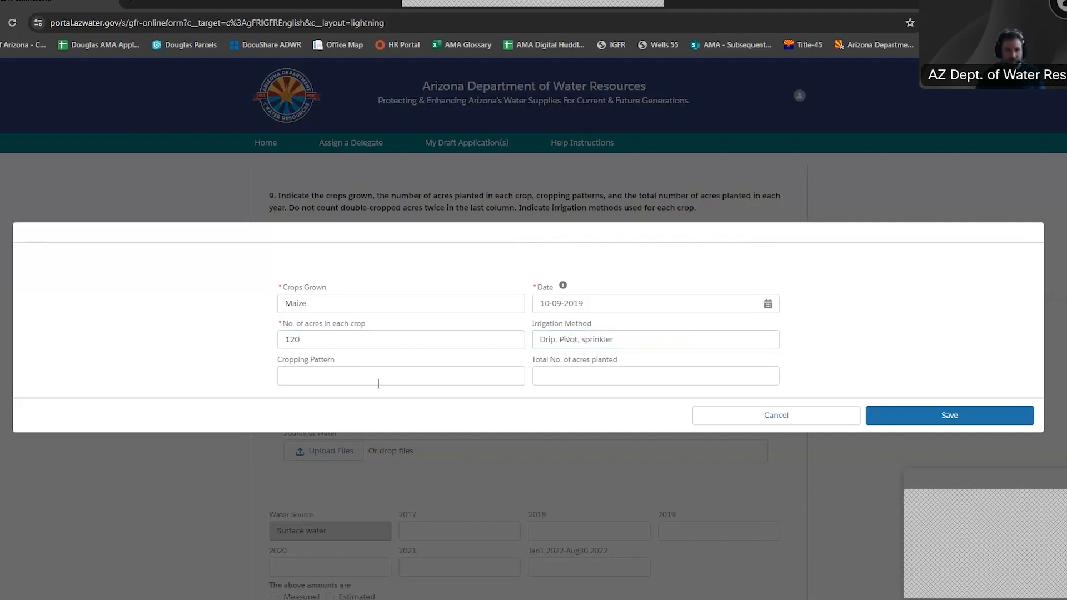
Set the cropping pattern to "Pivot, Rows" and the total acres planted to 120, and save the crop entry
click(378, 374)
text(Pivot, Ropws)
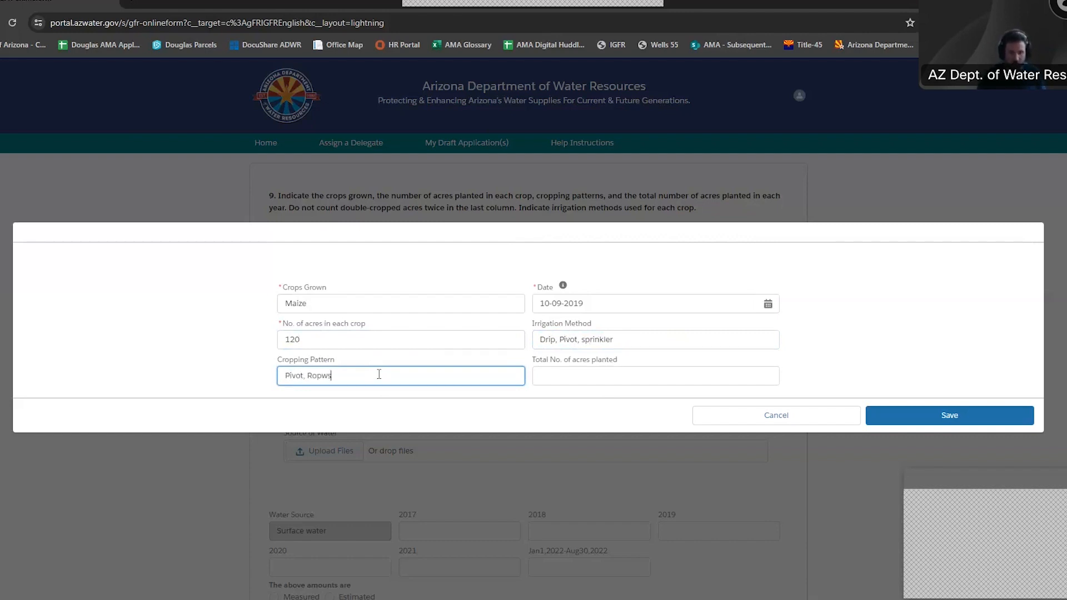
key(BackSpace)
key(BackSpace)
key(BackSpace)
text(w)
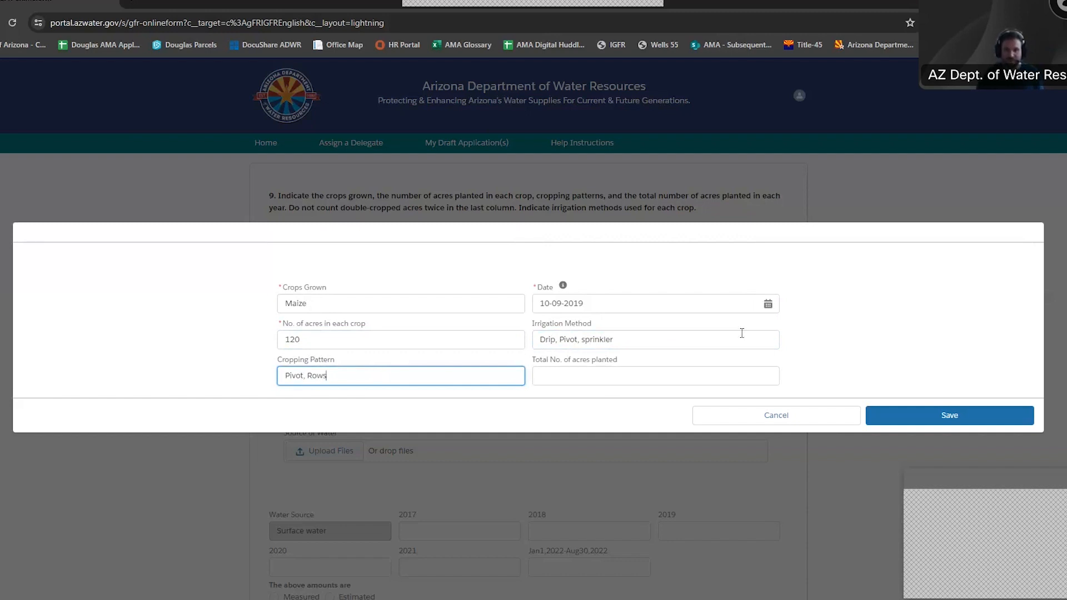
scroll(800, 344, down, 2)
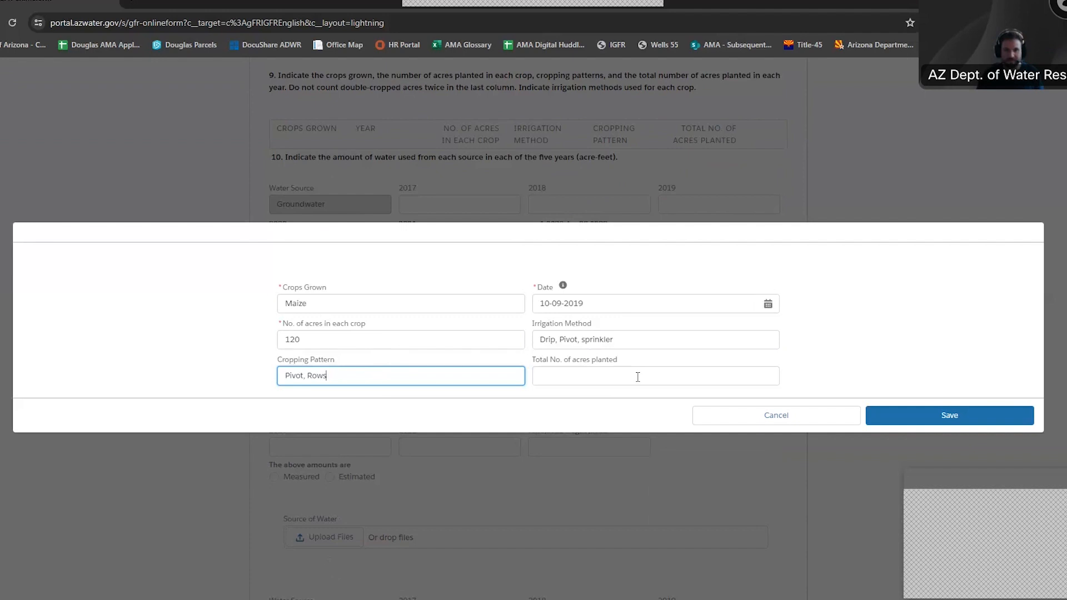
click(638, 377)
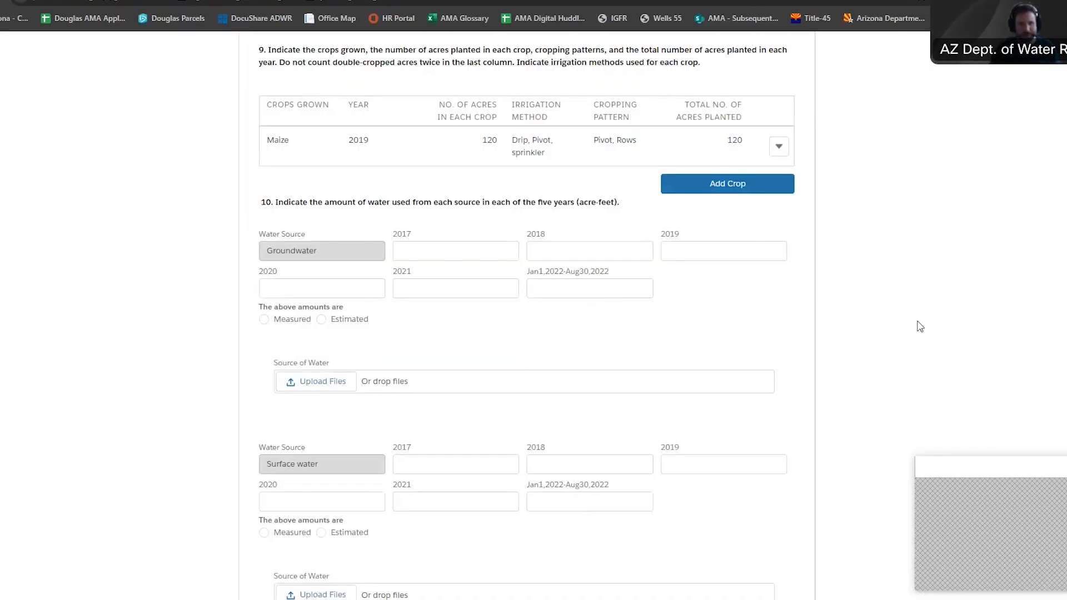
Enter 300 acre-feet of groundwater for 2017, 2018 and 2021 in item 10 and mark the amounts as Estimated
scroll(920, 327, up, 2)
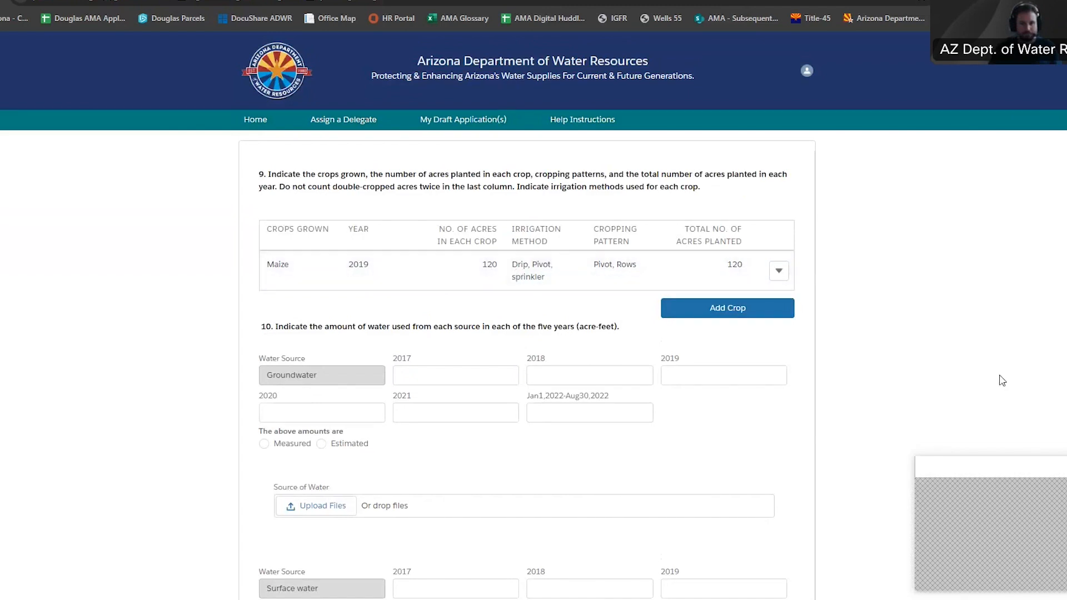
scroll(995, 377, down, 1)
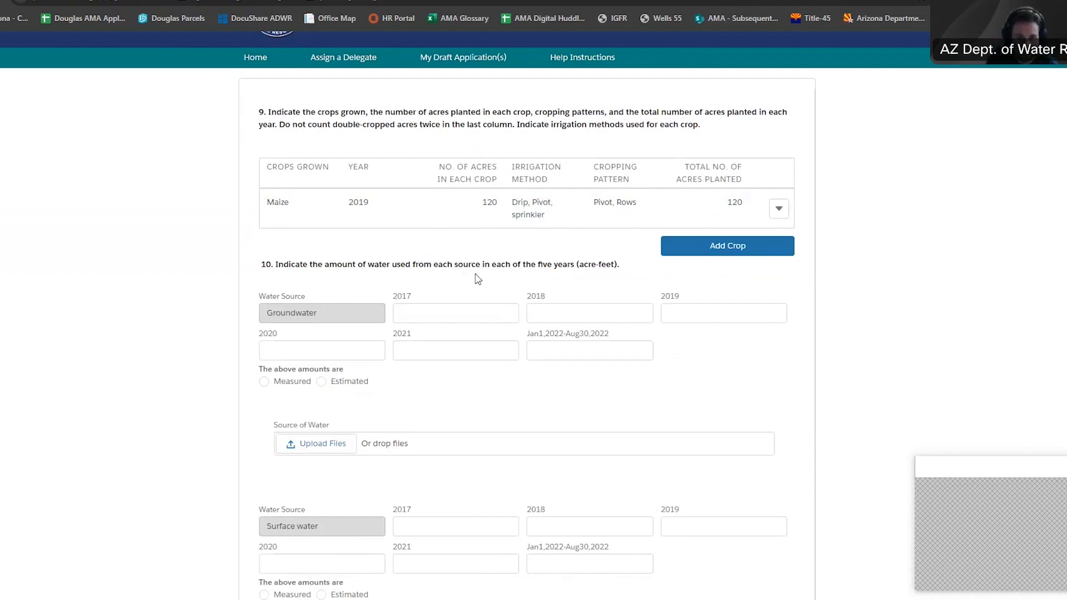
click(489, 314)
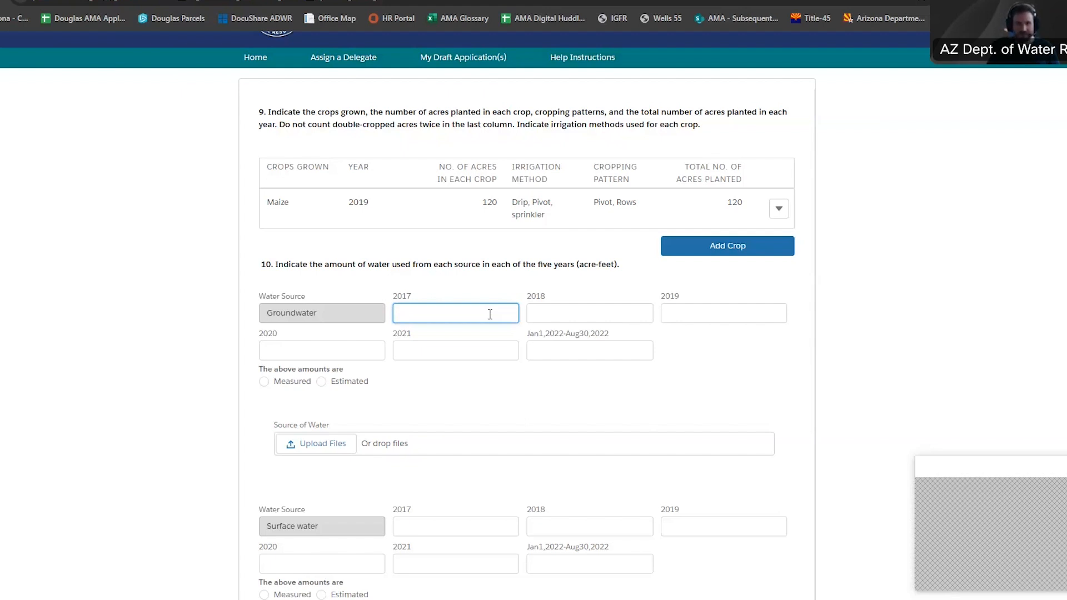
text(300)
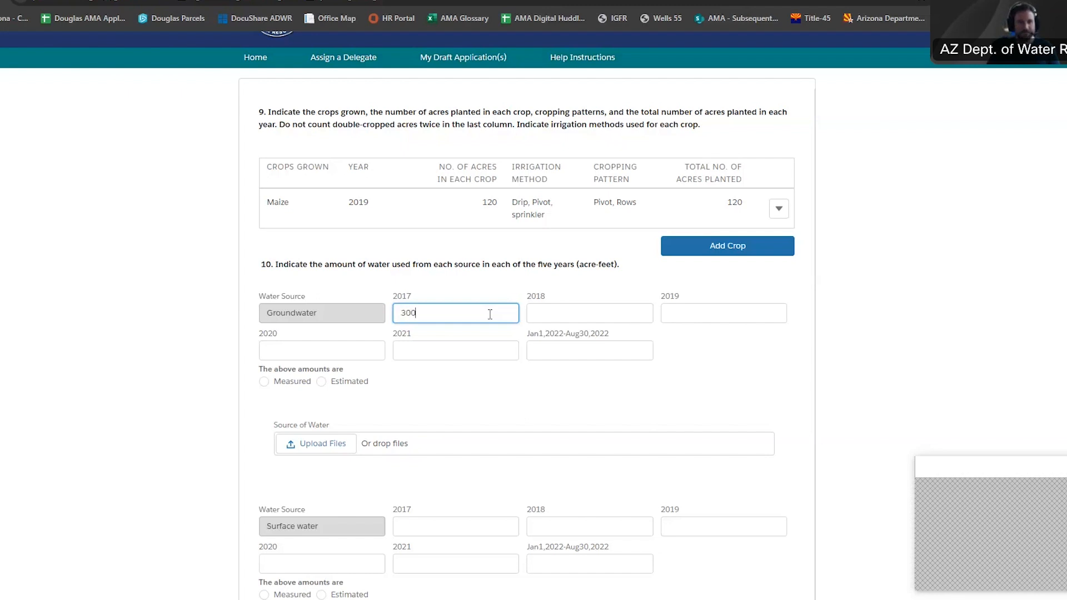
click(554, 311)
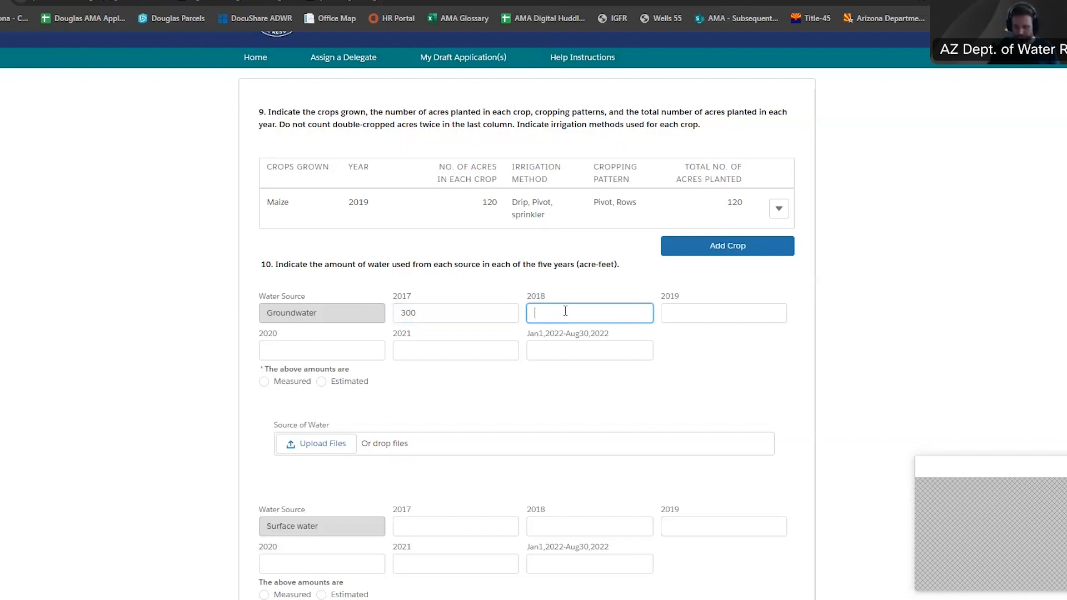
click(467, 352)
text(300)
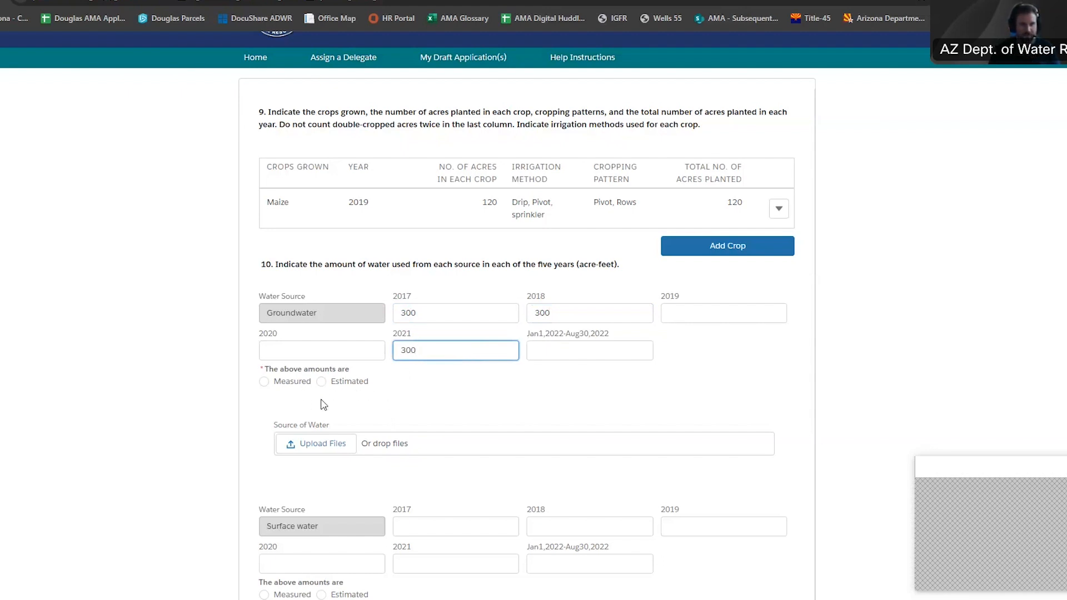
click(264, 382)
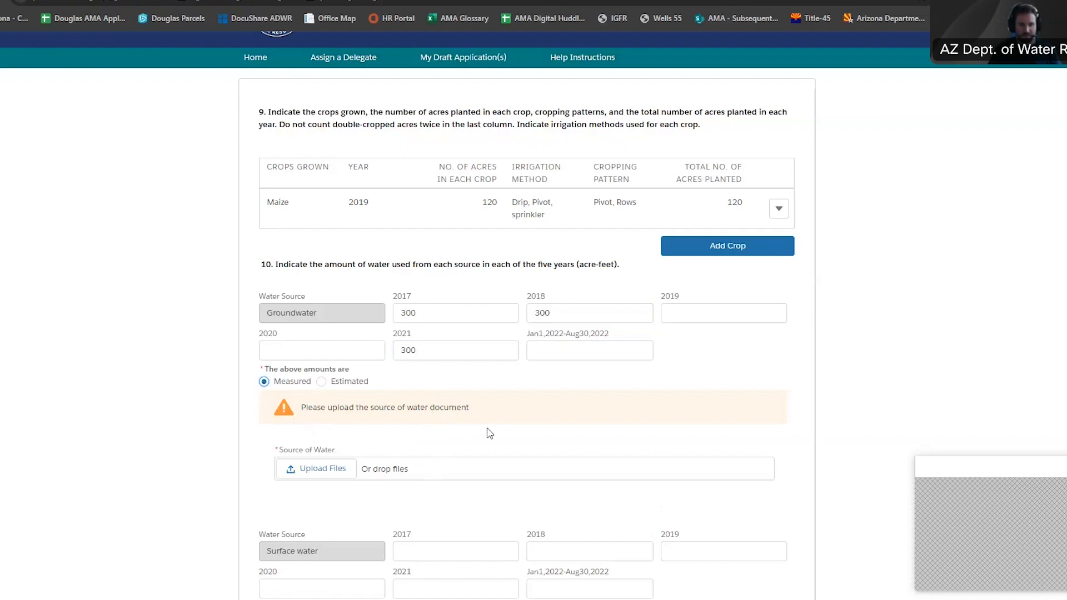
click(322, 382)
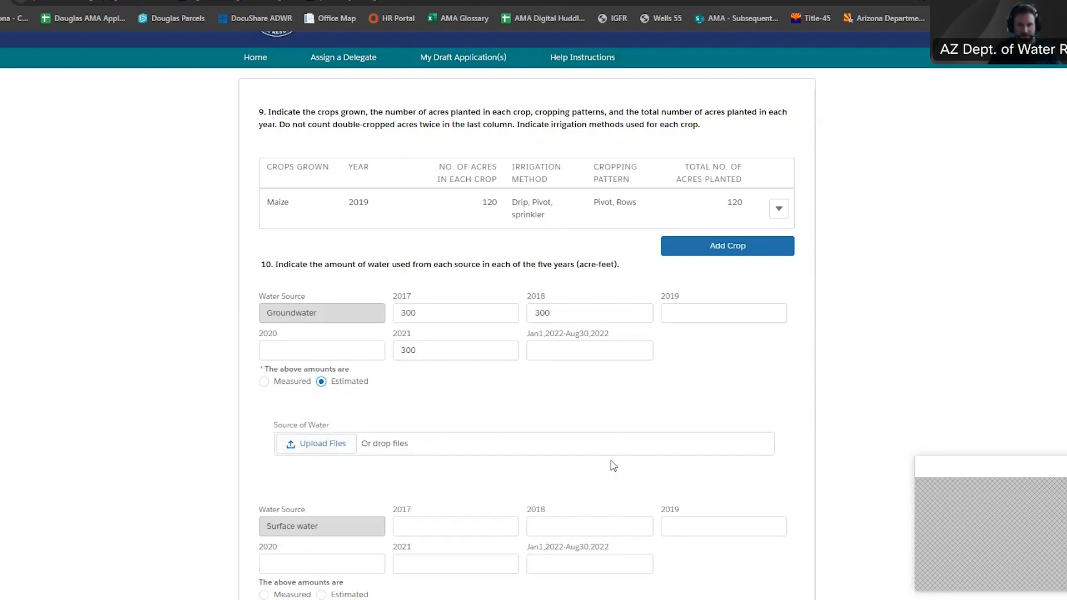
Review the surface water, effluent and other water source sections of item 10, down to the item 11 questions
scroll(544, 480, down, 3)
scroll(543, 480, down, 1)
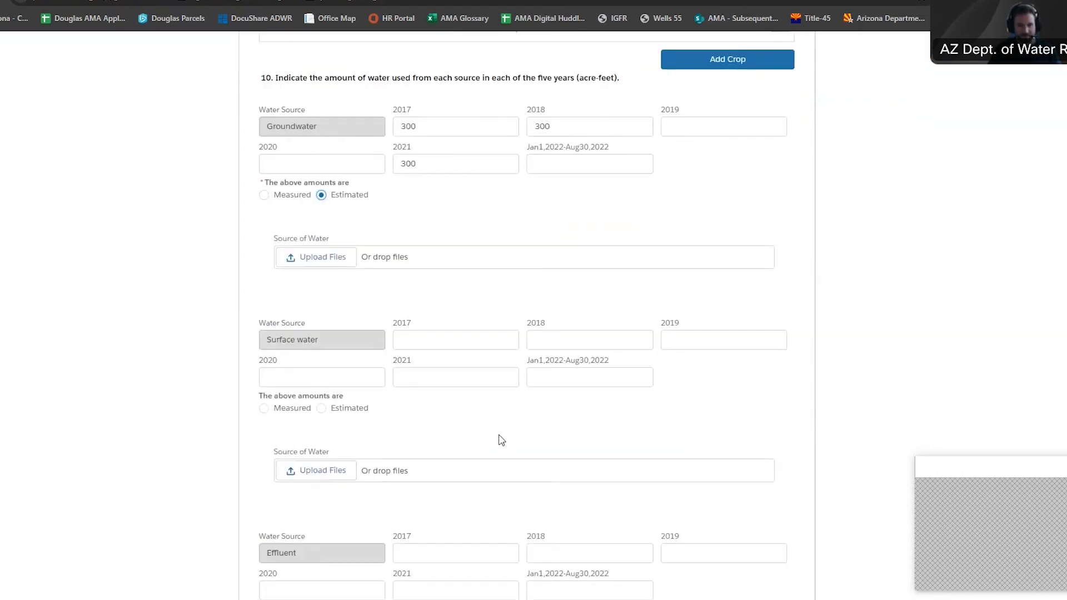
scroll(506, 441, up, 1)
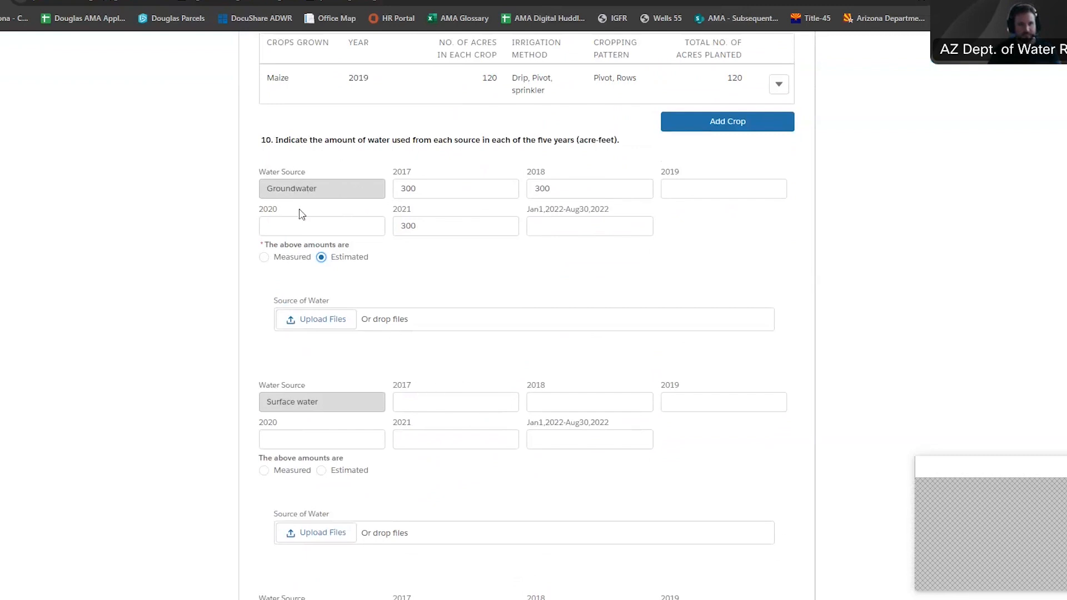
scroll(443, 316, down, 2)
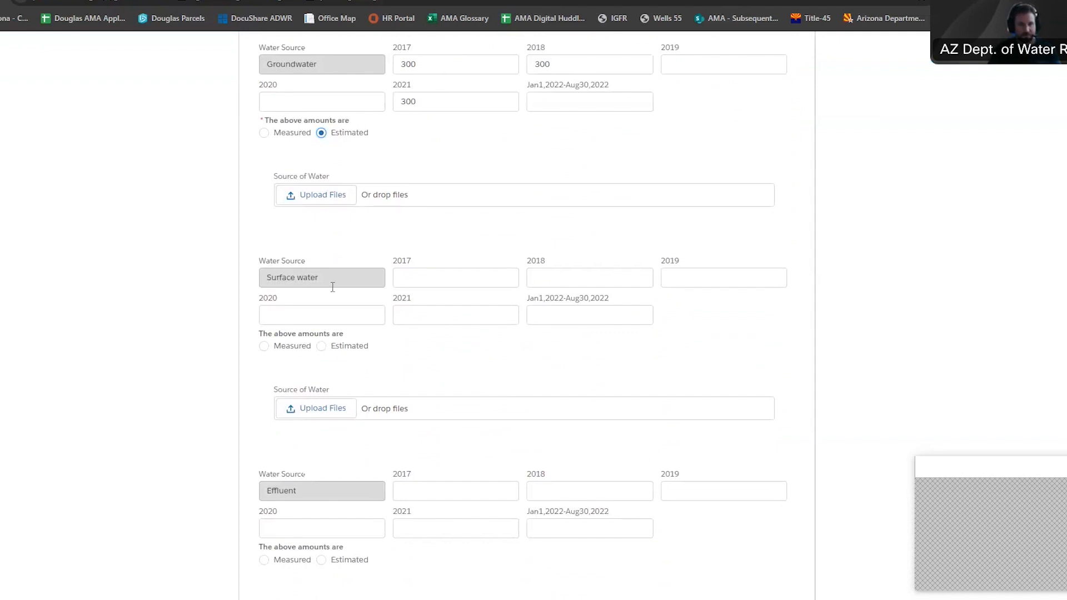
scroll(501, 366, down, 2)
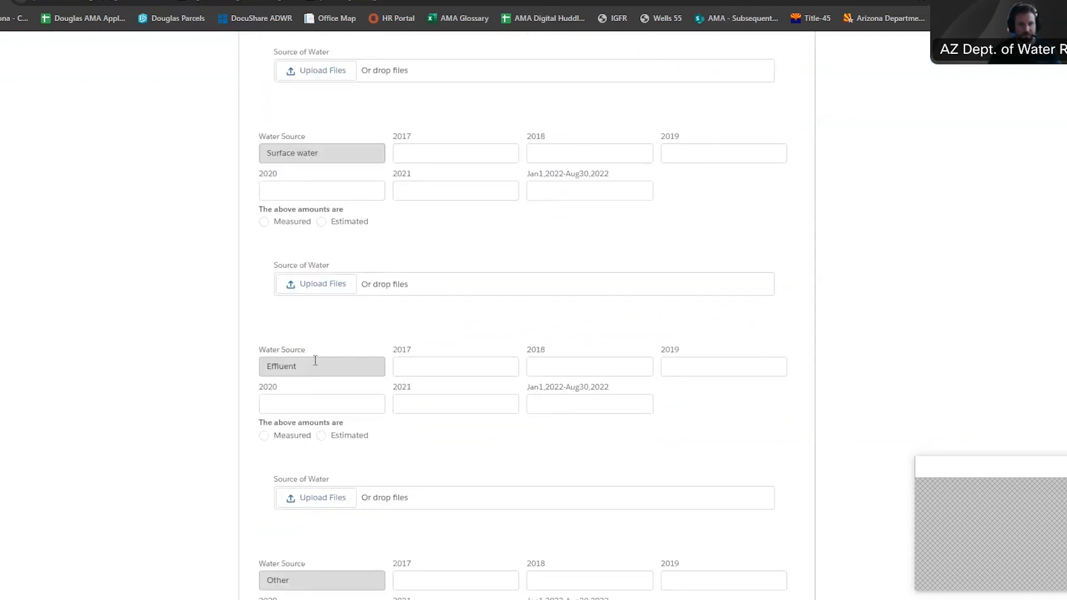
scroll(367, 389, down, 3)
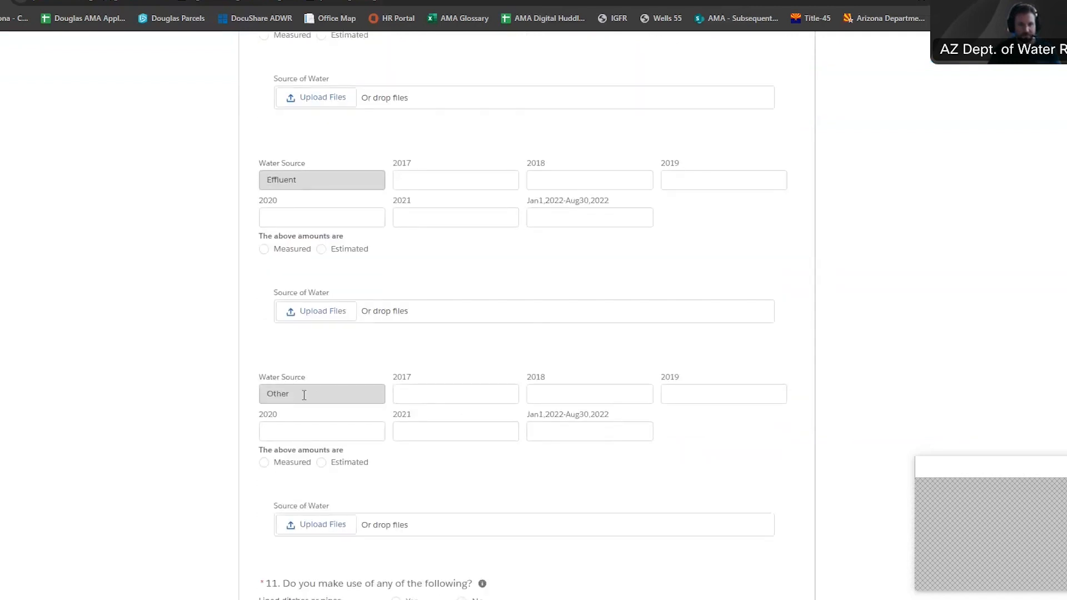
scroll(469, 425, down, 1)
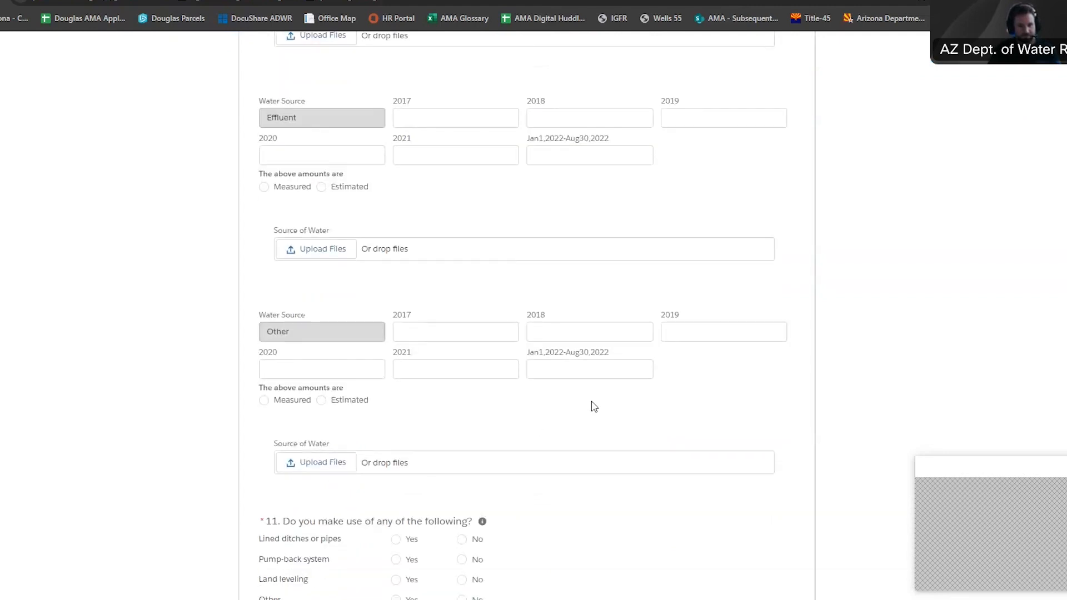
scroll(594, 407, down, 1)
scroll(593, 407, down, 1)
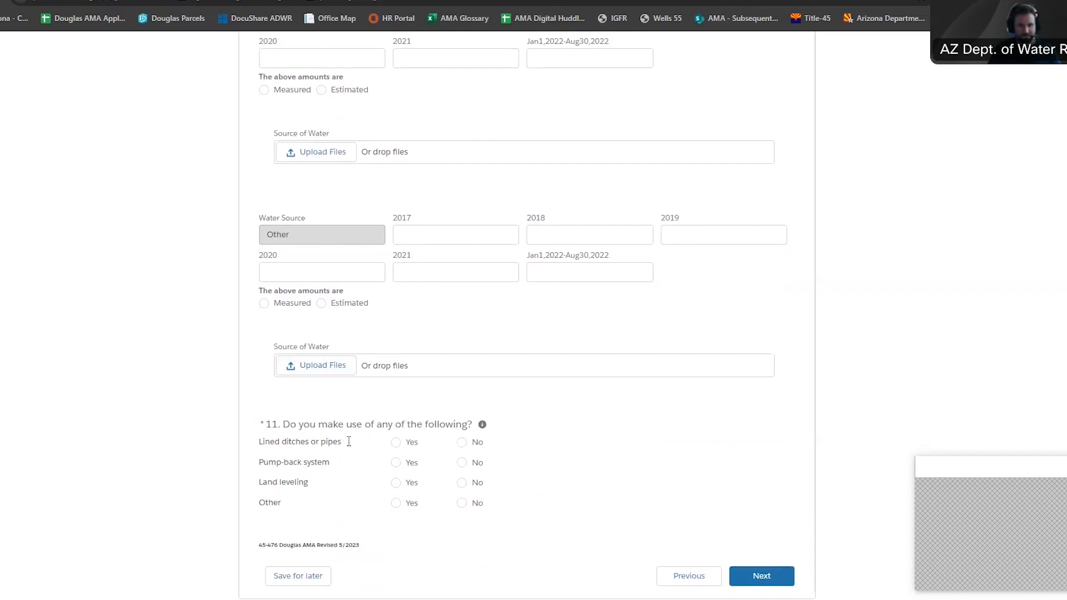
In item 11, try Yes for Other and pump-back system to check their follow-up fields, and set both answers to No
click(397, 505)
scroll(520, 502, down, 1)
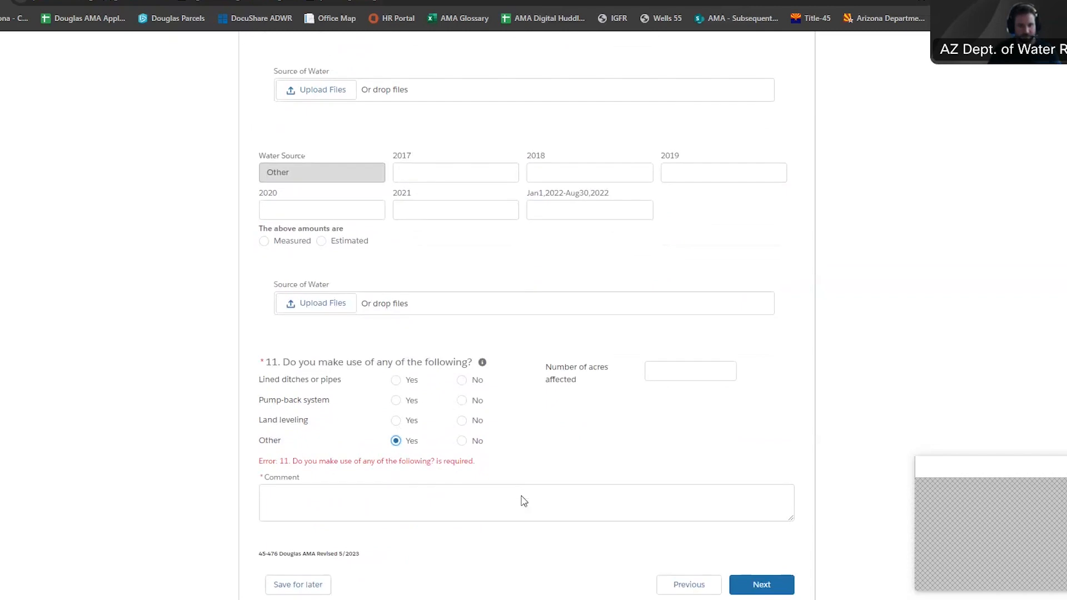
click(384, 499)
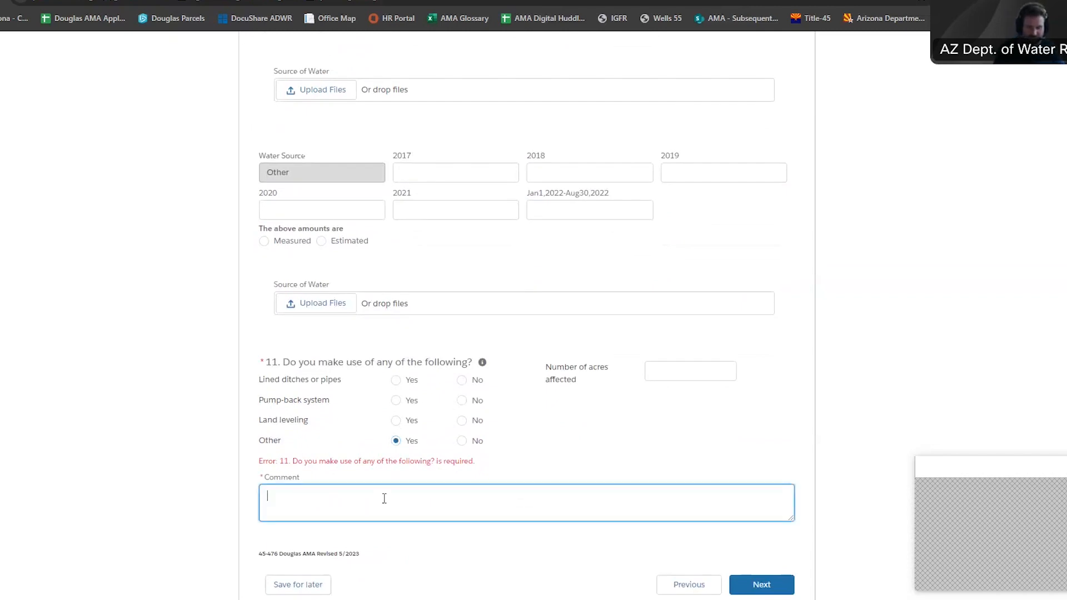
click(396, 401)
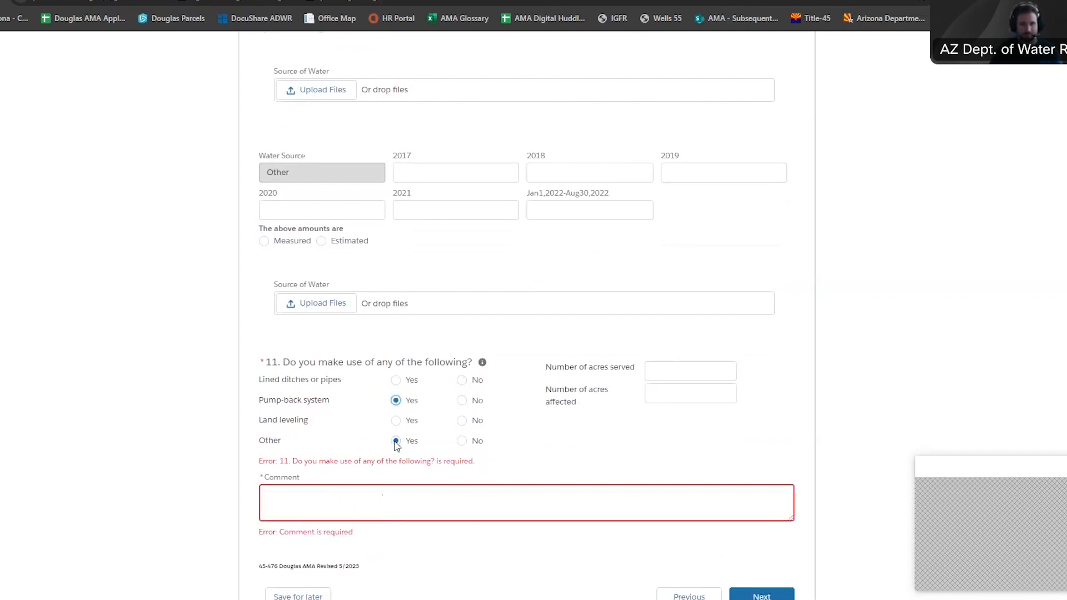
click(462, 401)
click(463, 441)
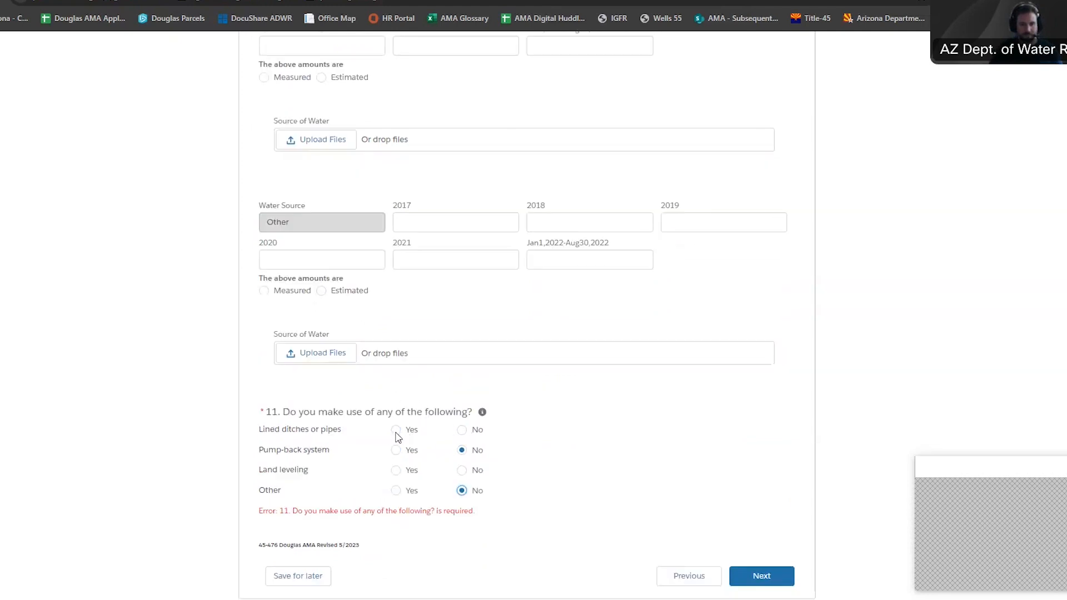
Check the Yes follow-up fields for lined ditches or pipes, pump-back system and land leveling in item 11, and set all three to No
click(397, 432)
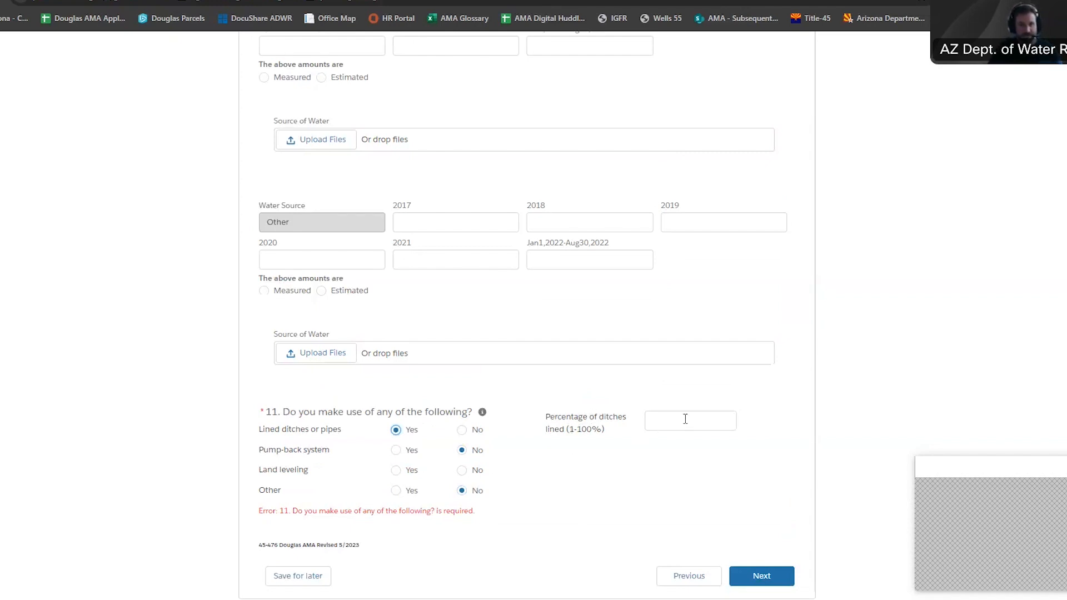
click(462, 431)
click(397, 451)
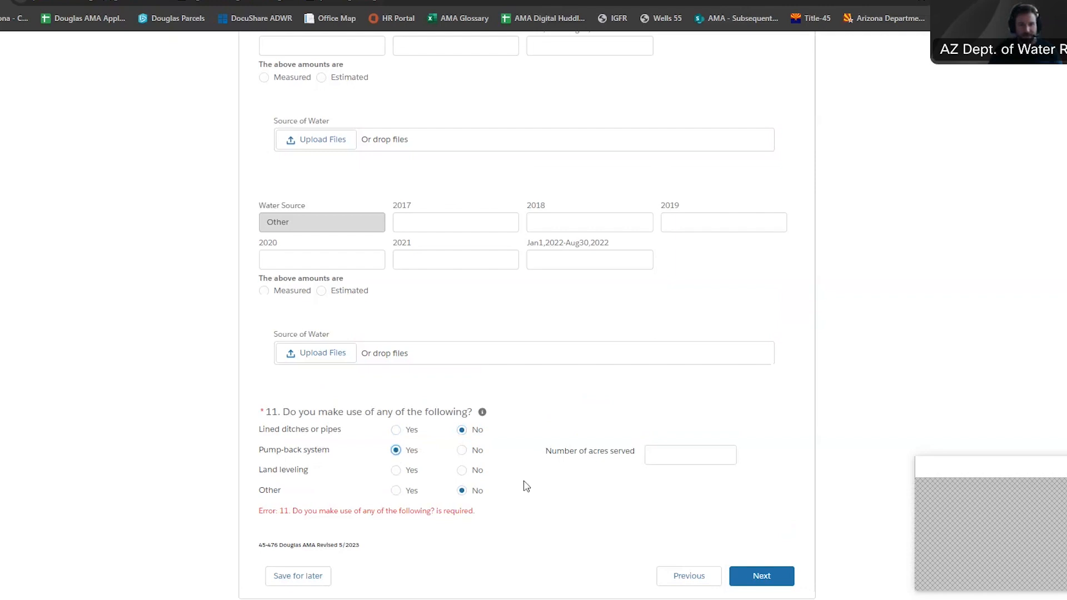
click(462, 452)
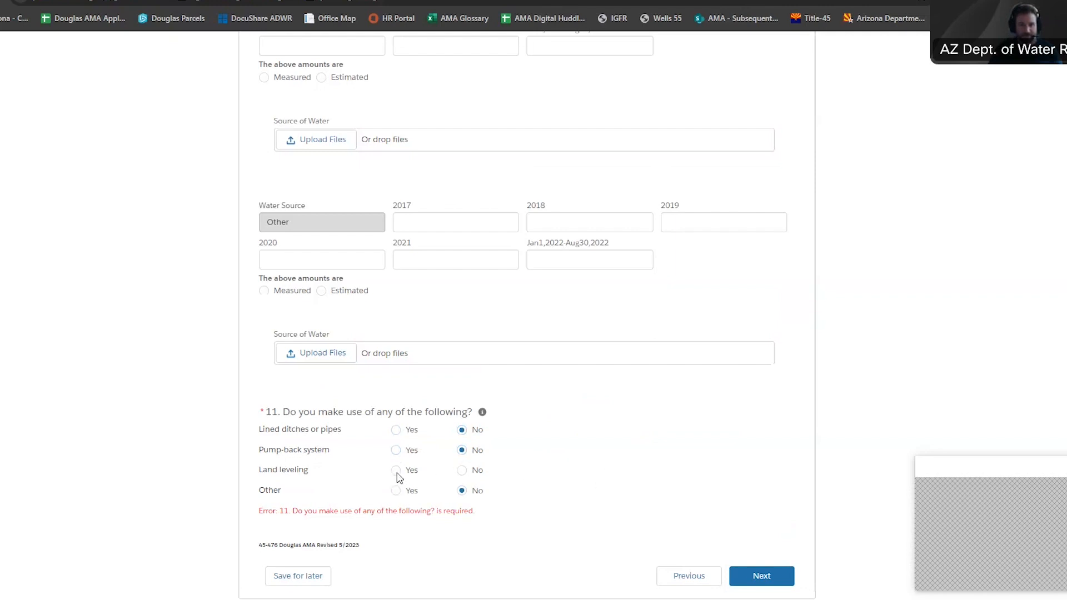
click(397, 472)
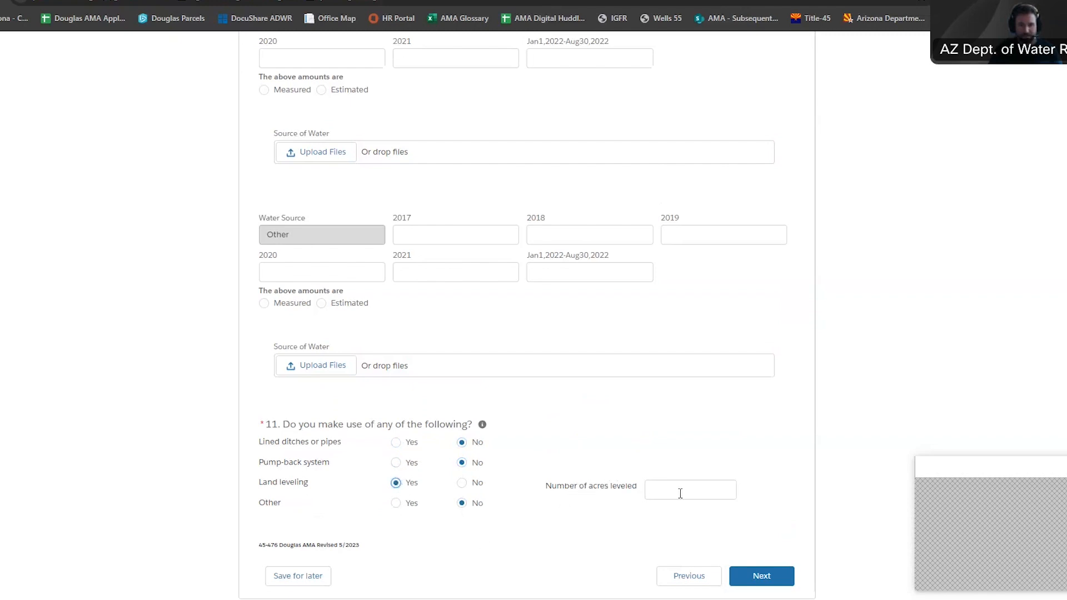
click(463, 483)
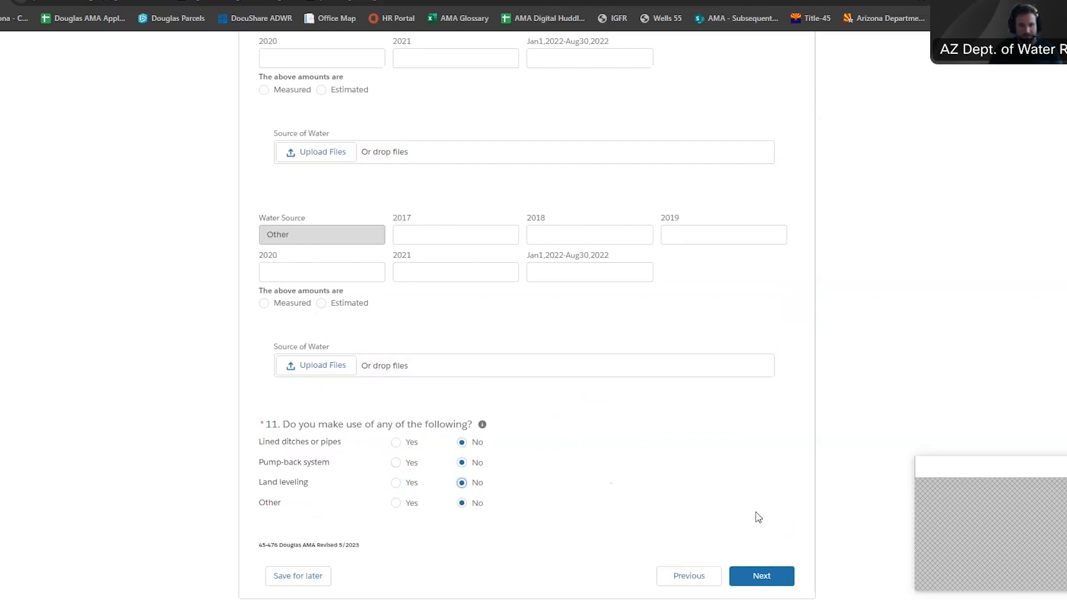
click(396, 503)
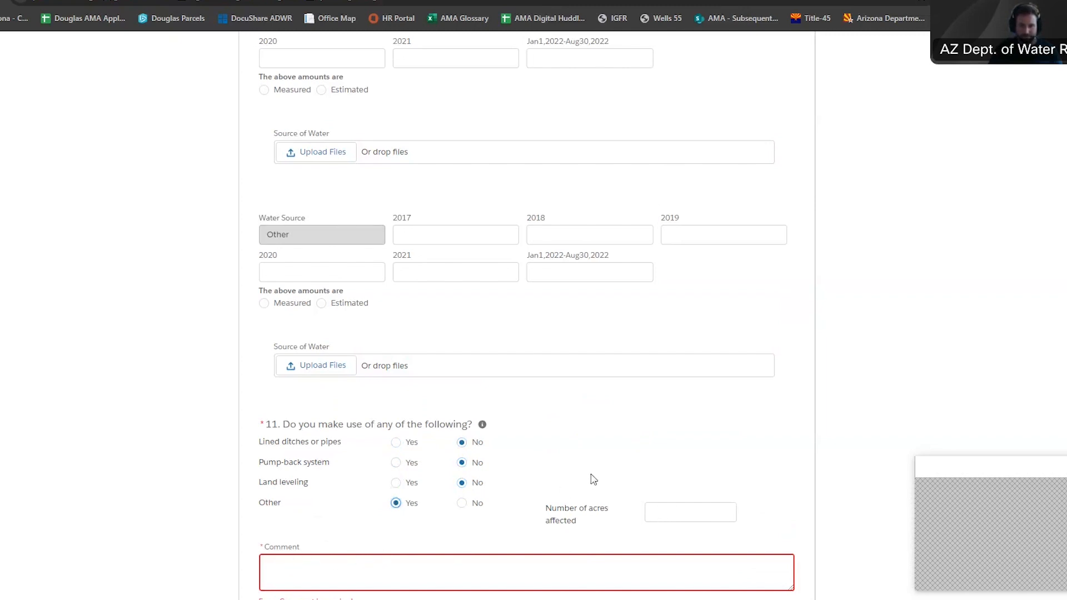
scroll(588, 482, down, 2)
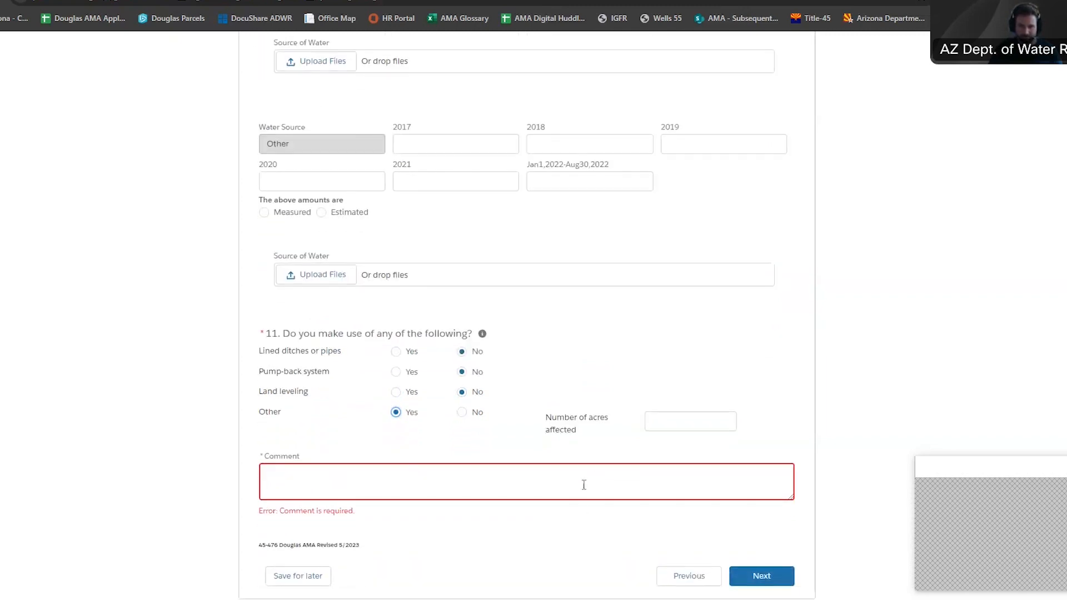
click(762, 576)
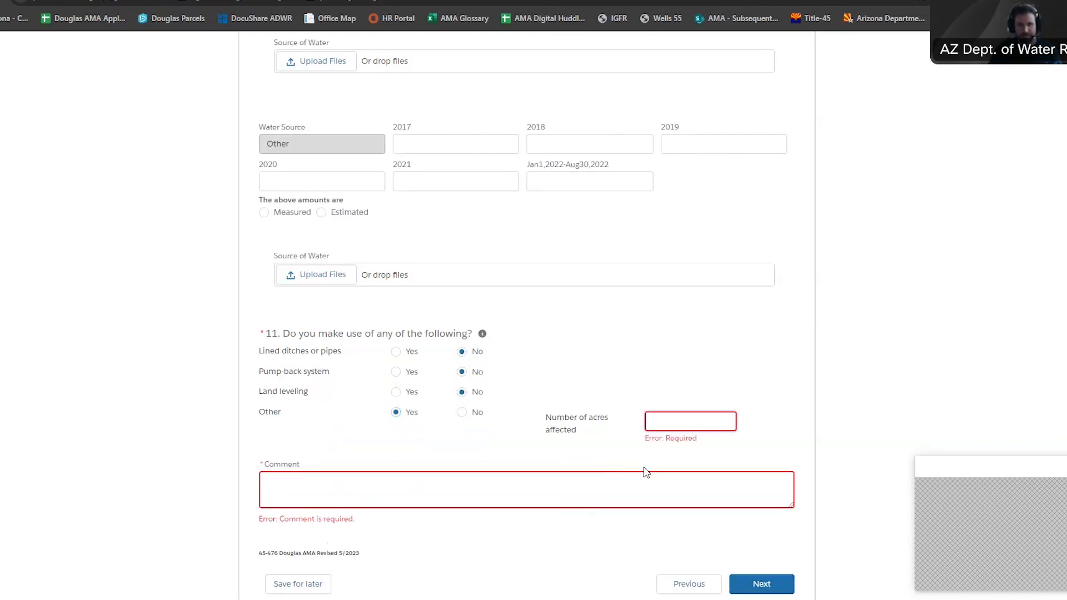
click(462, 414)
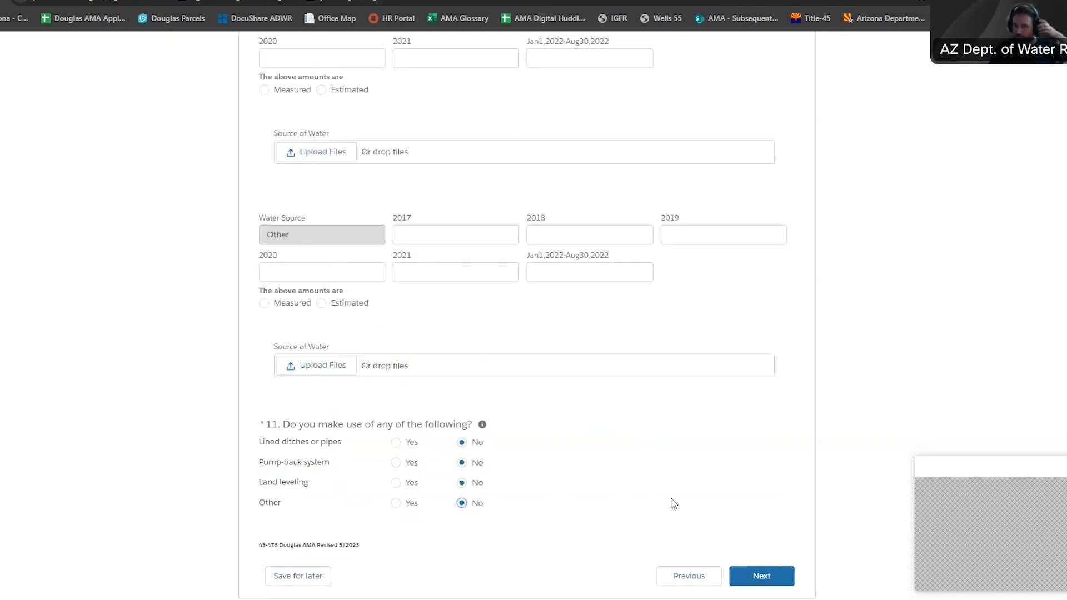
Continue to item 12 and answer Yes for ASCS, irrigation district record, farm records, county agent records and Other as data sources
click(758, 574)
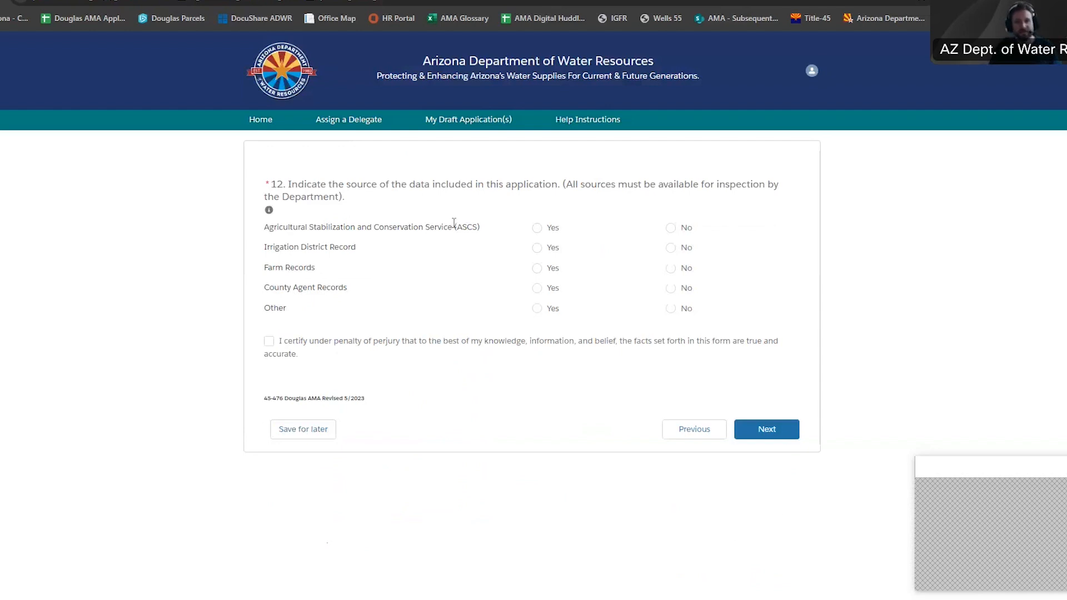
click(537, 228)
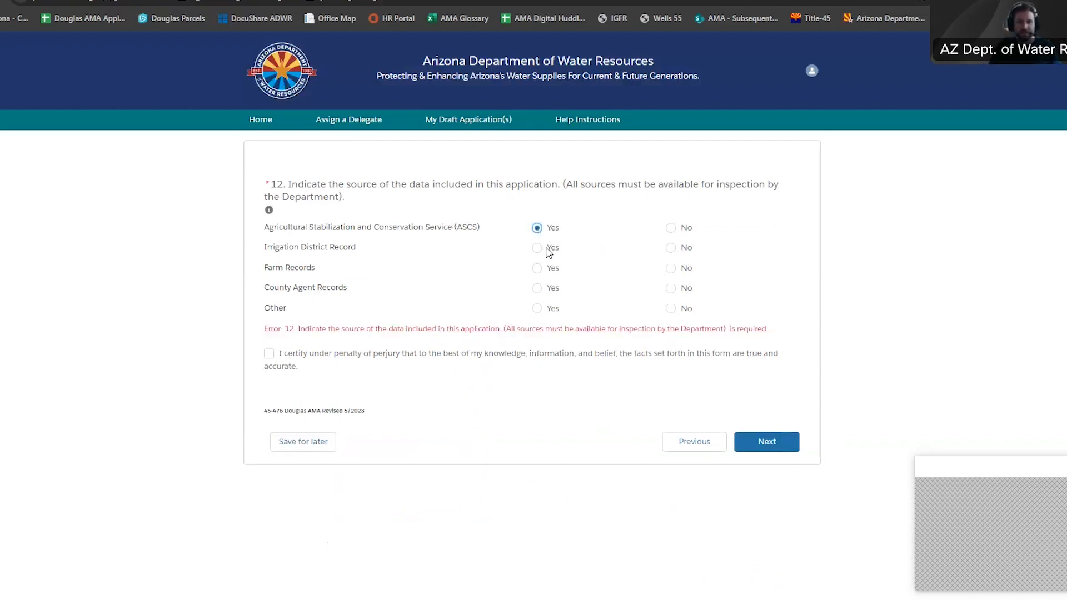
click(538, 248)
click(538, 269)
click(538, 289)
click(538, 309)
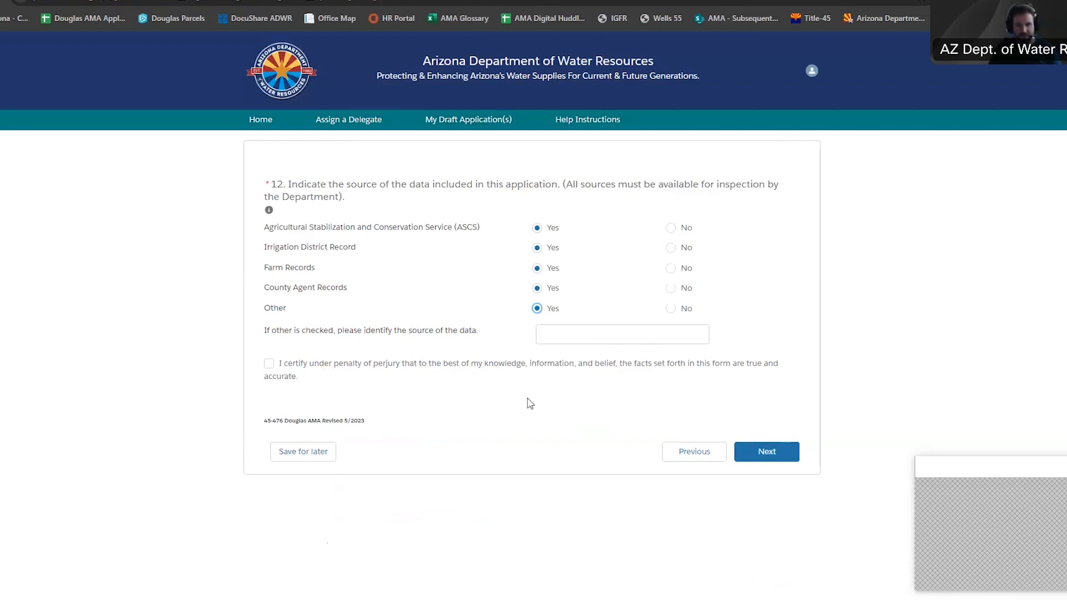
Certify that the facts in the form are true and accurate, and identify the other data source as "Farm Records"
click(270, 365)
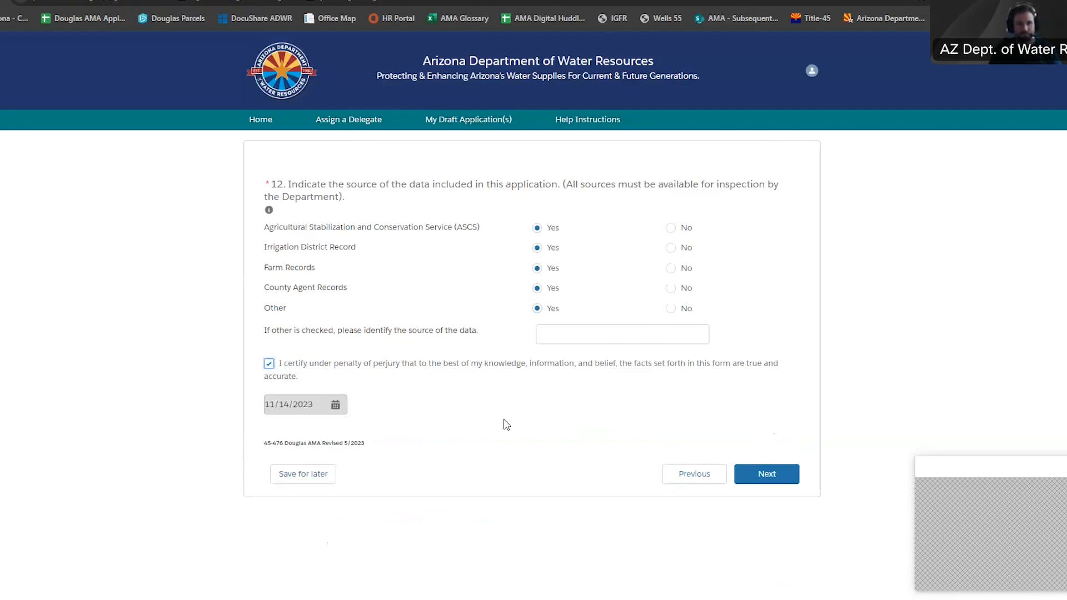
click(768, 475)
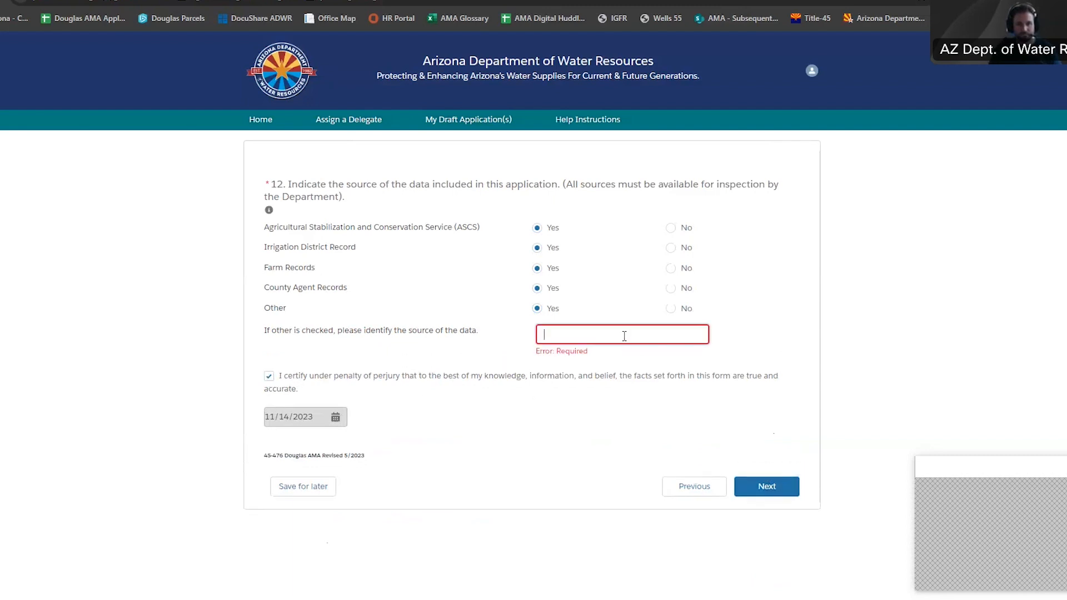
text(Farm Records)
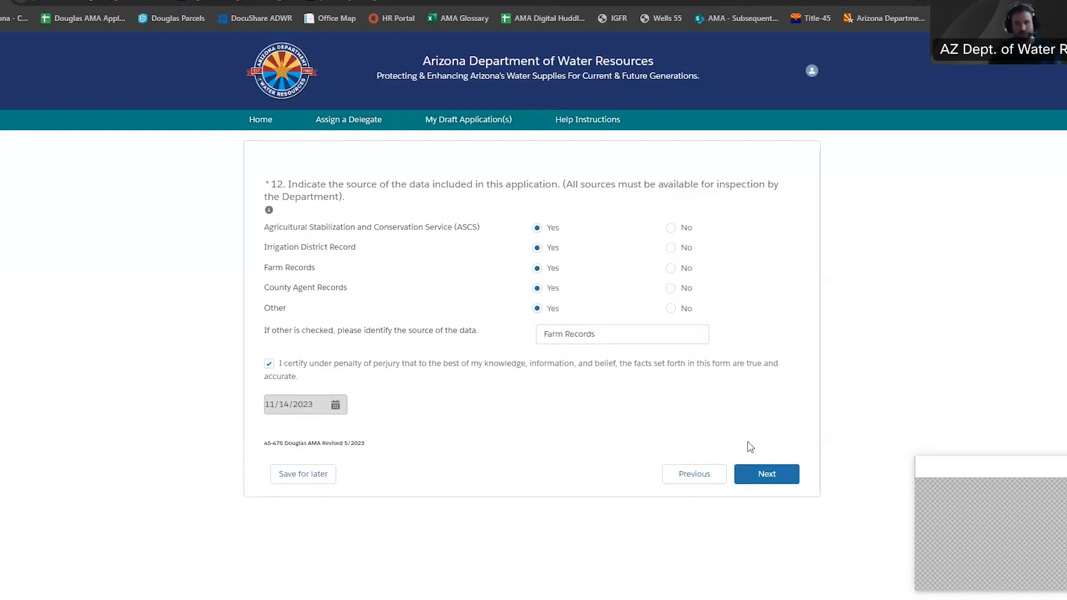
Proceed to the final verification page and submit the application
click(766, 474)
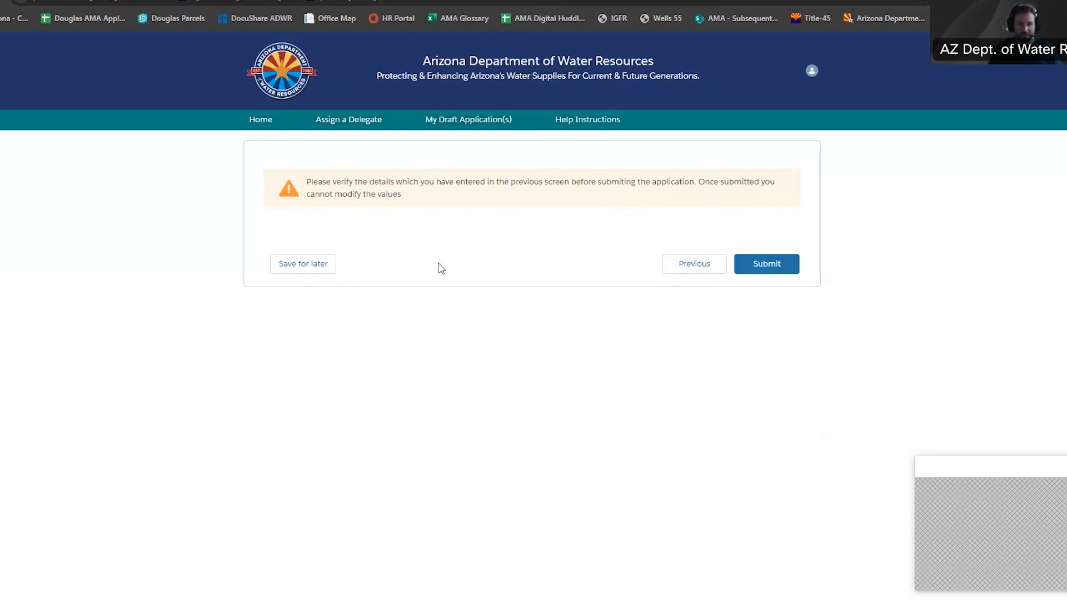
click(773, 266)
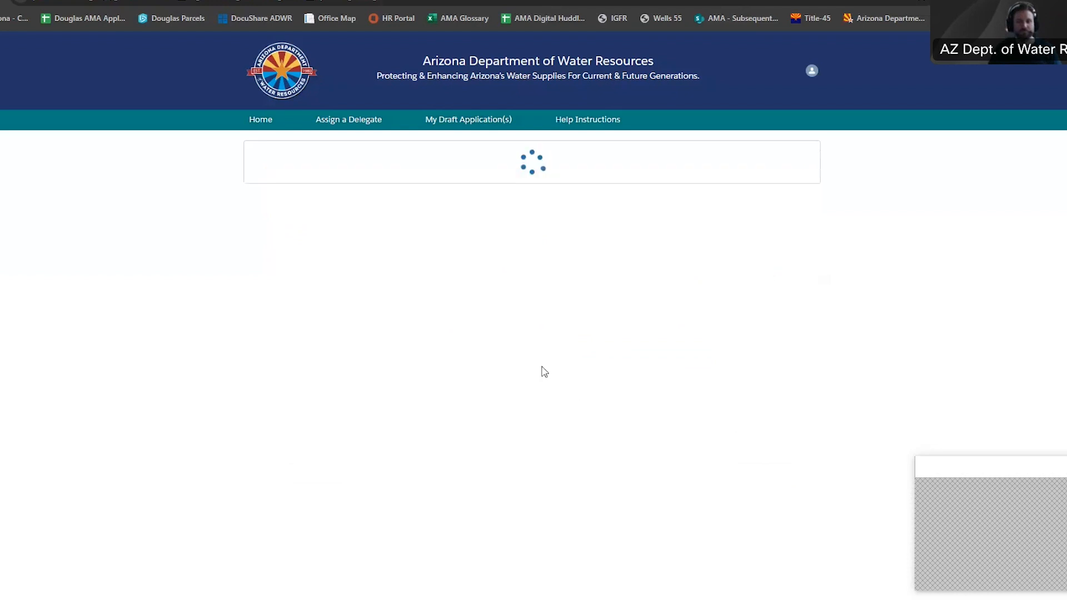